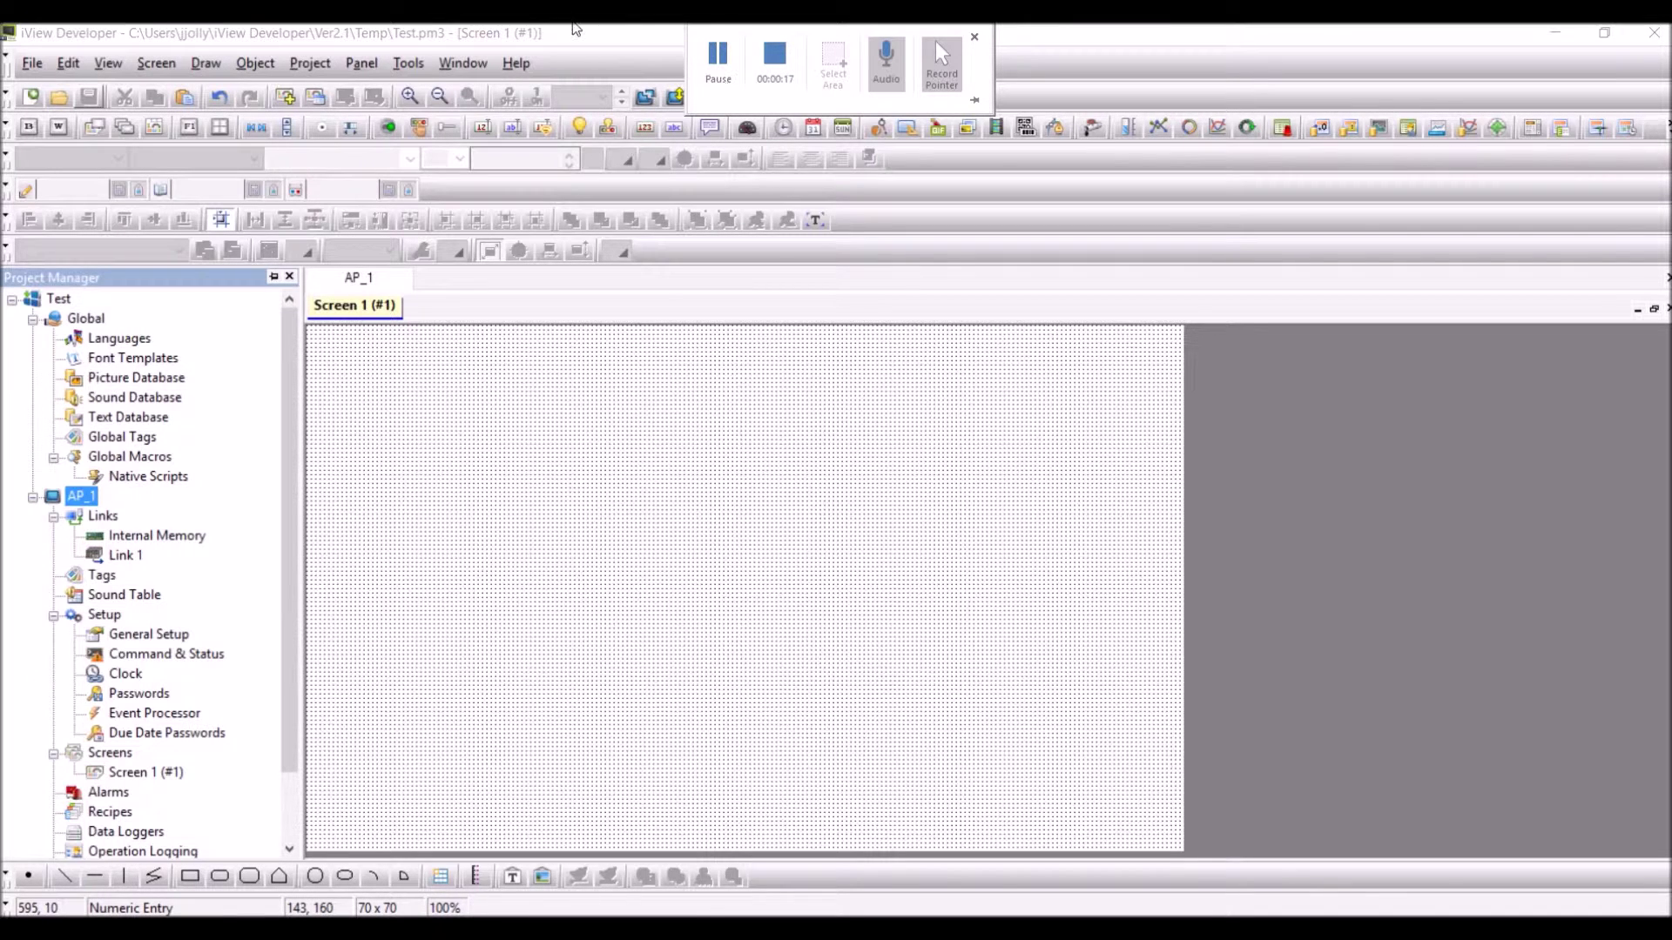
# Step: Insert a numeric entry showing 9999 onto Screen 1
pyautogui.click(258, 62)
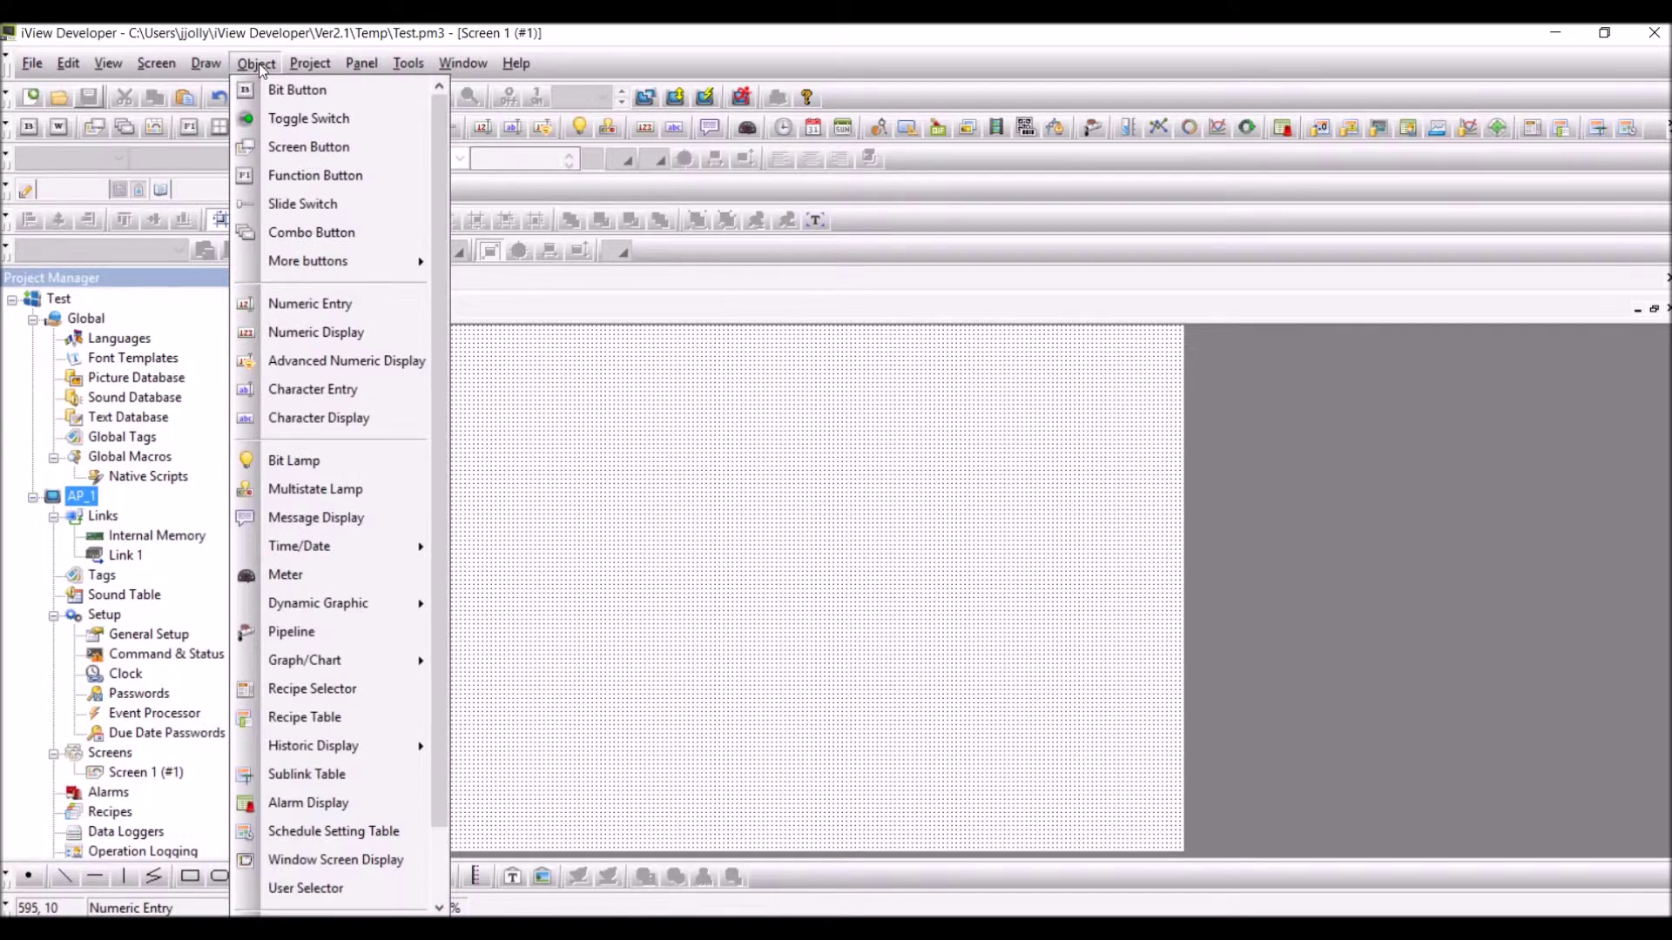
pyautogui.click(310, 303)
pyautogui.click(660, 434)
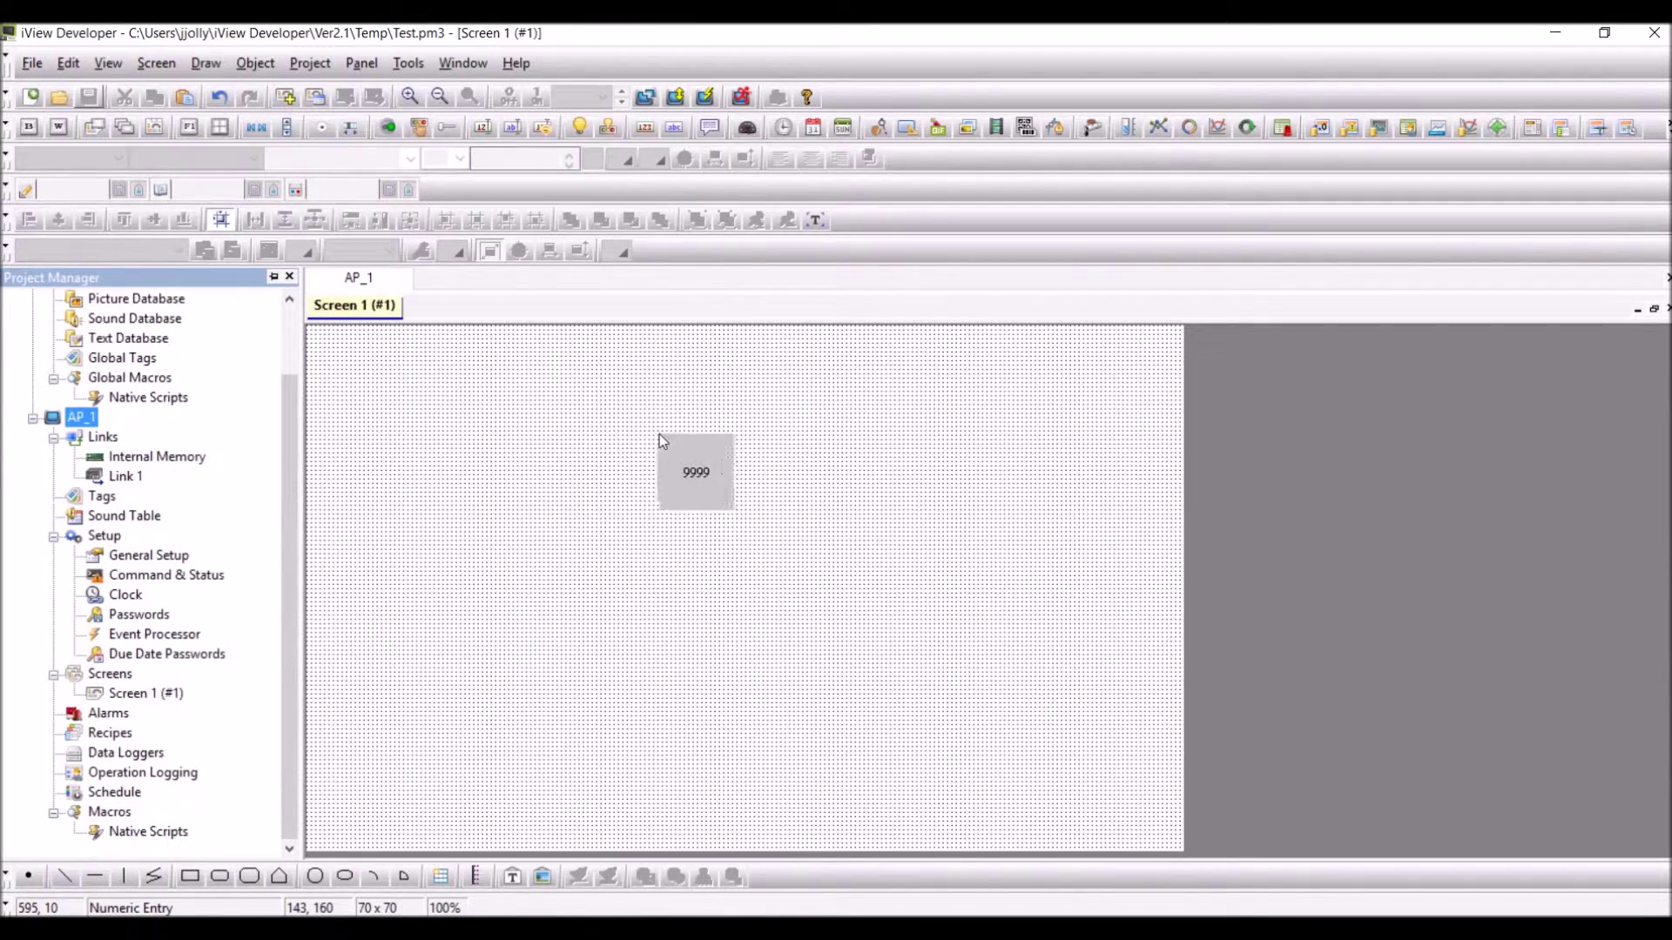
pyautogui.click(521, 414)
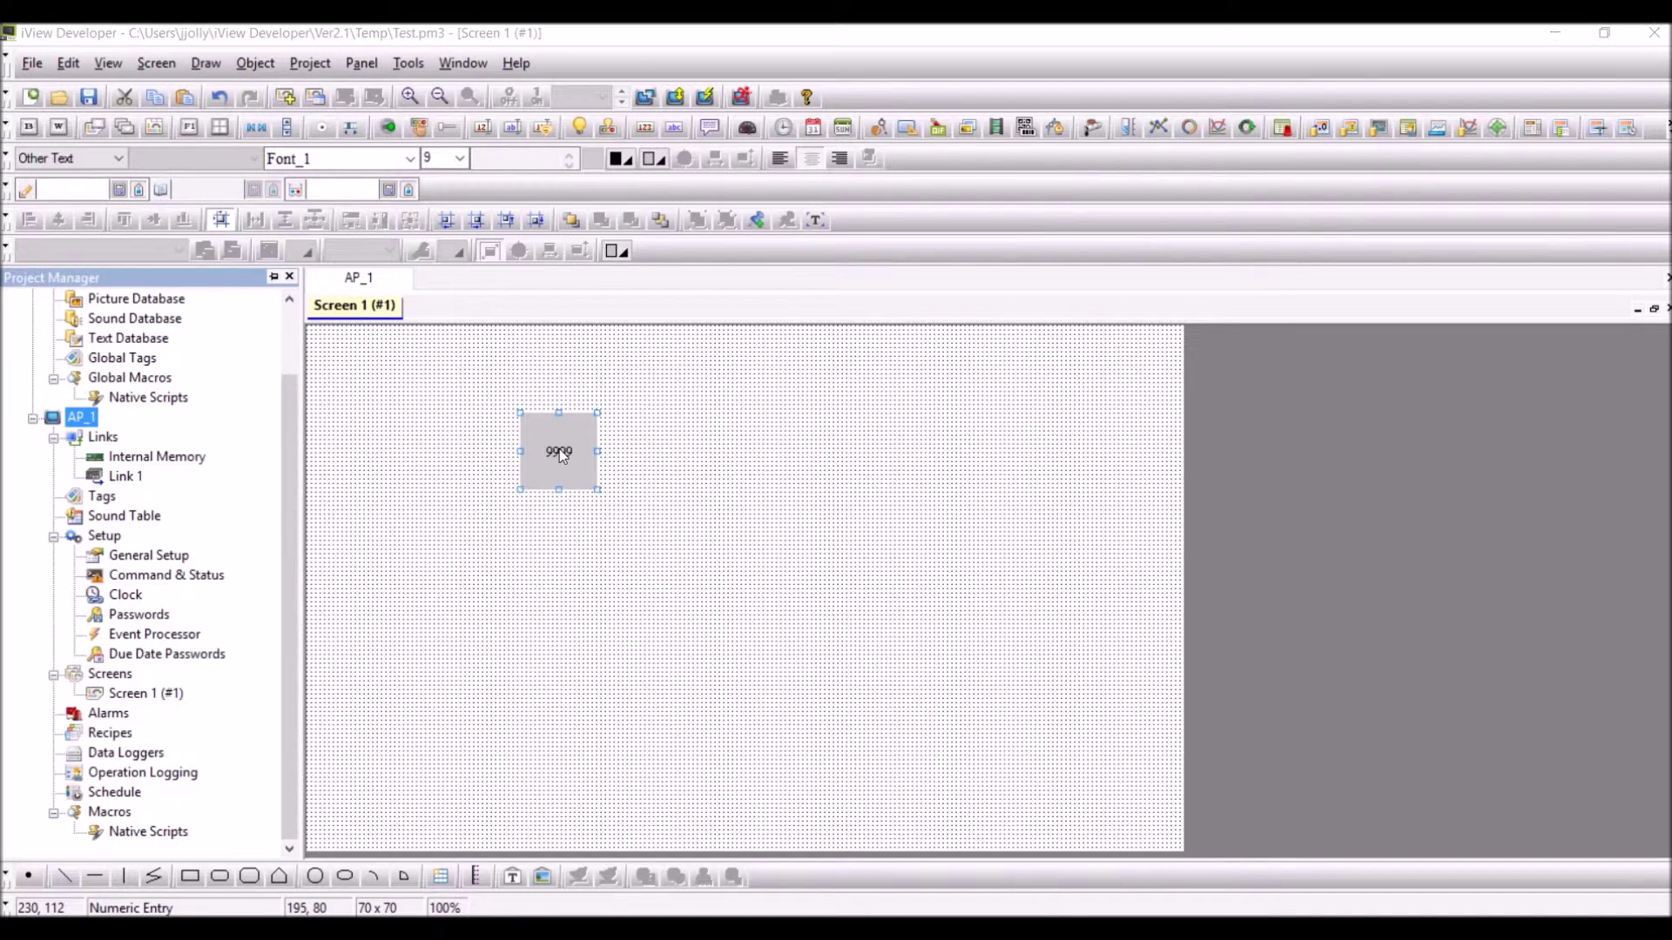
# Step: Set the numeric entry's write address to $U0
pyautogui.doubleClick(559, 449)
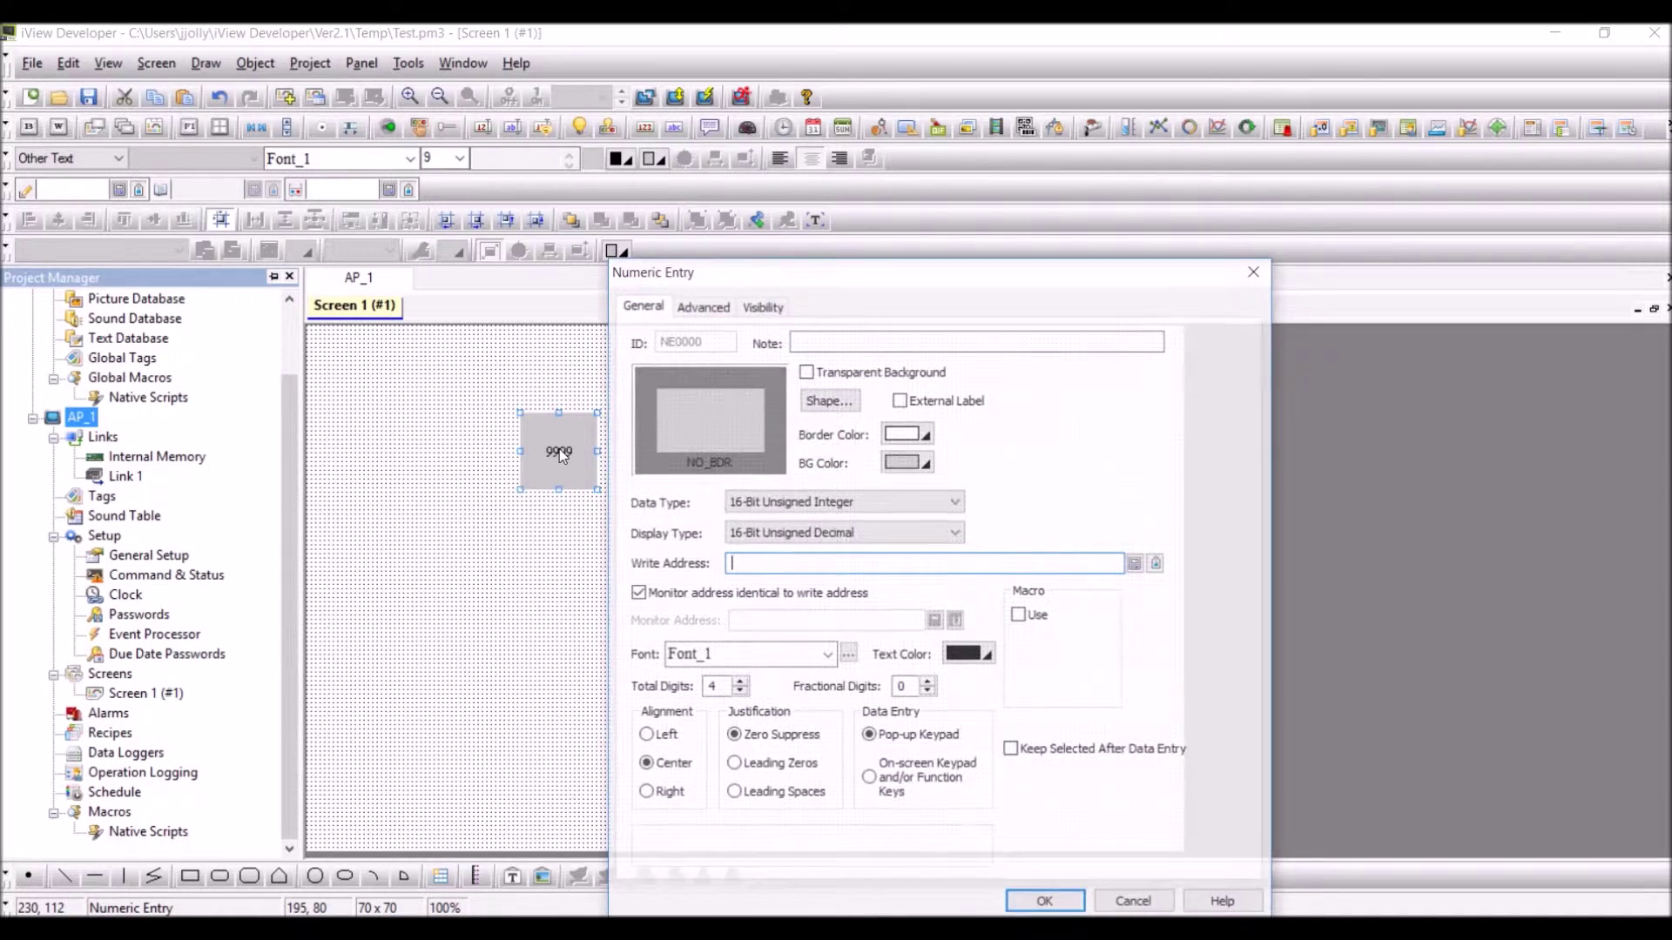
pyautogui.click(1134, 564)
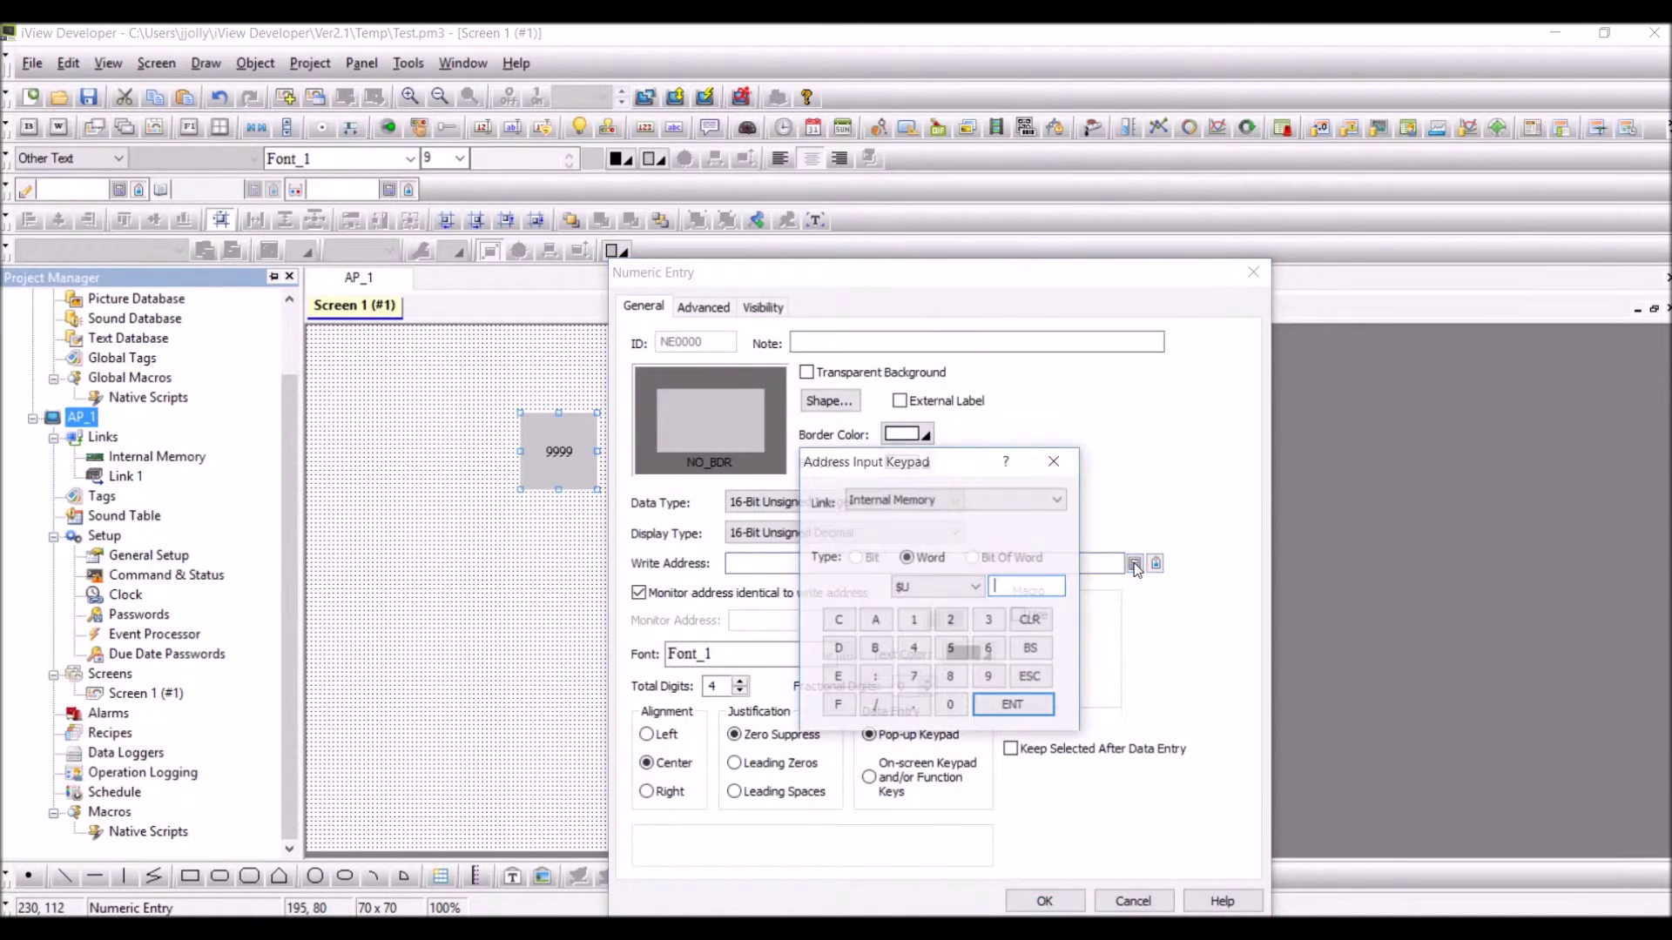
pyautogui.click(951, 705)
pyautogui.click(995, 710)
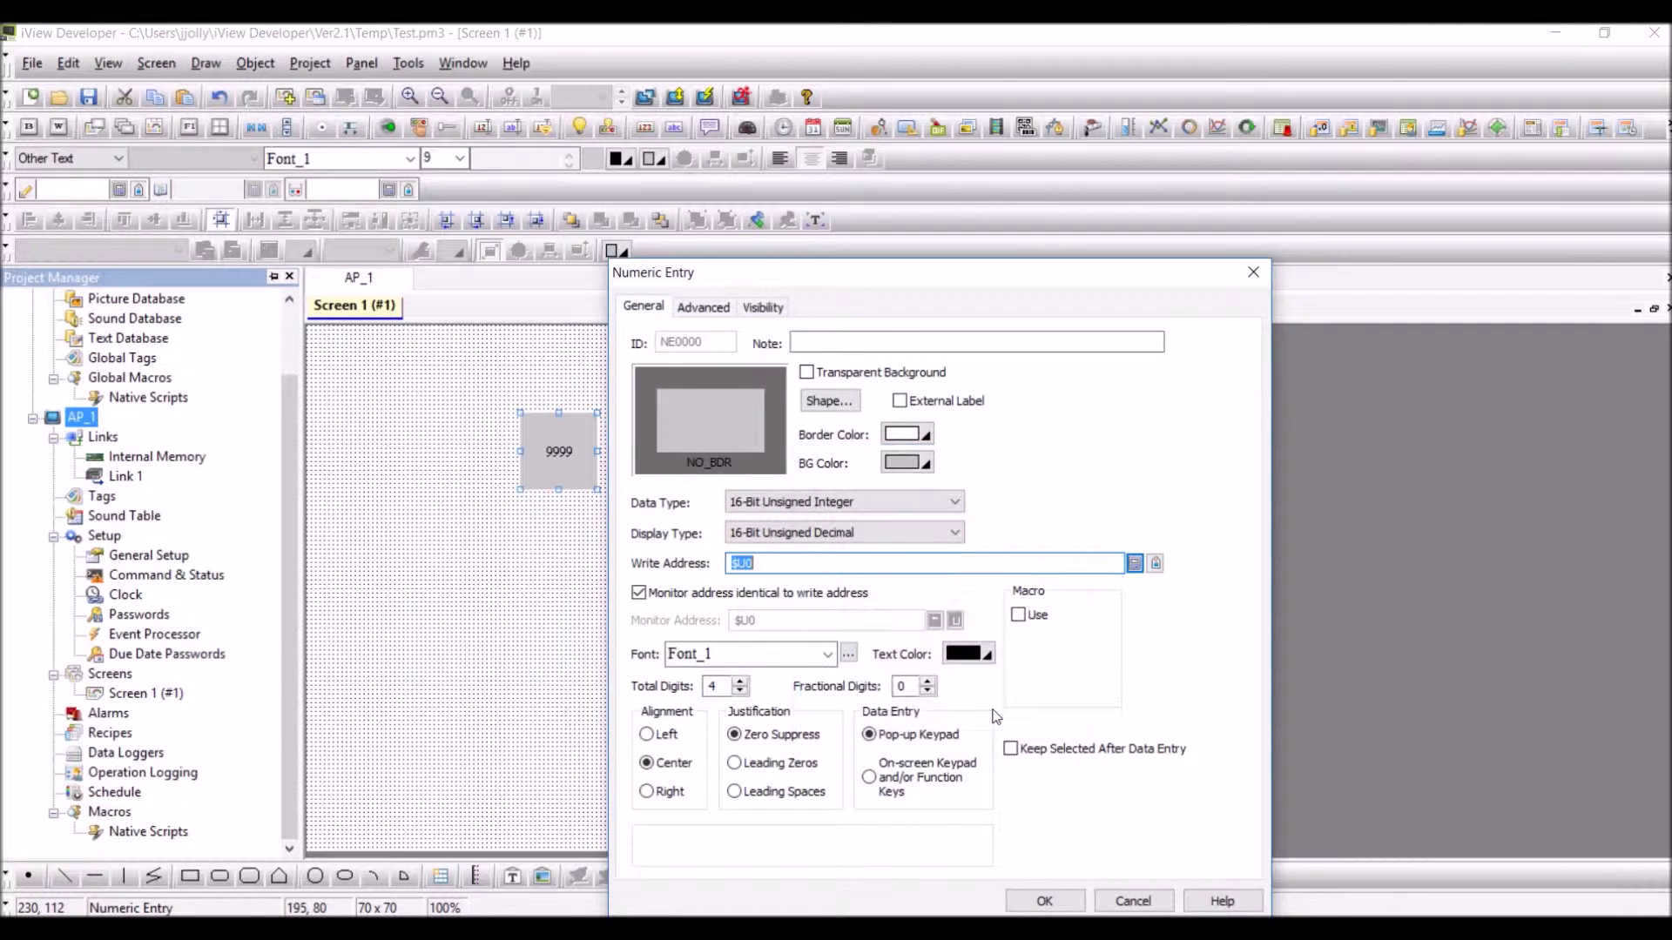
# Step: Enable an external label reading 'Frequency' and apply the settings
pyautogui.moveTo(836, 273); pyautogui.dragTo(746, 118)
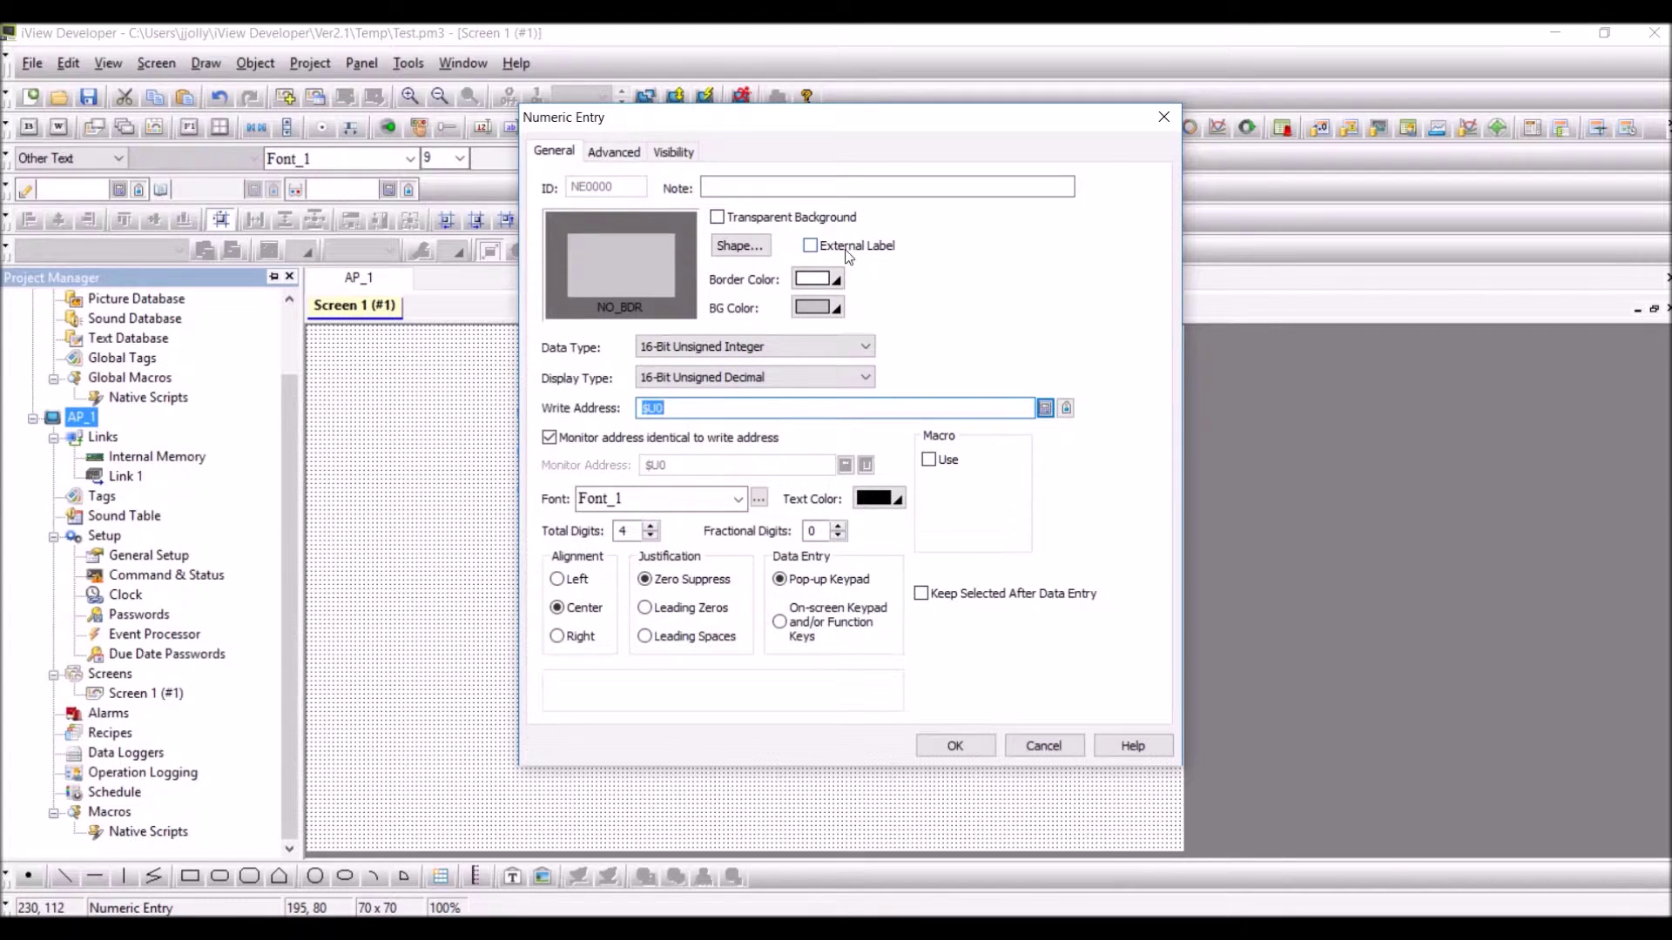
pyautogui.click(810, 246)
pyautogui.click(744, 151)
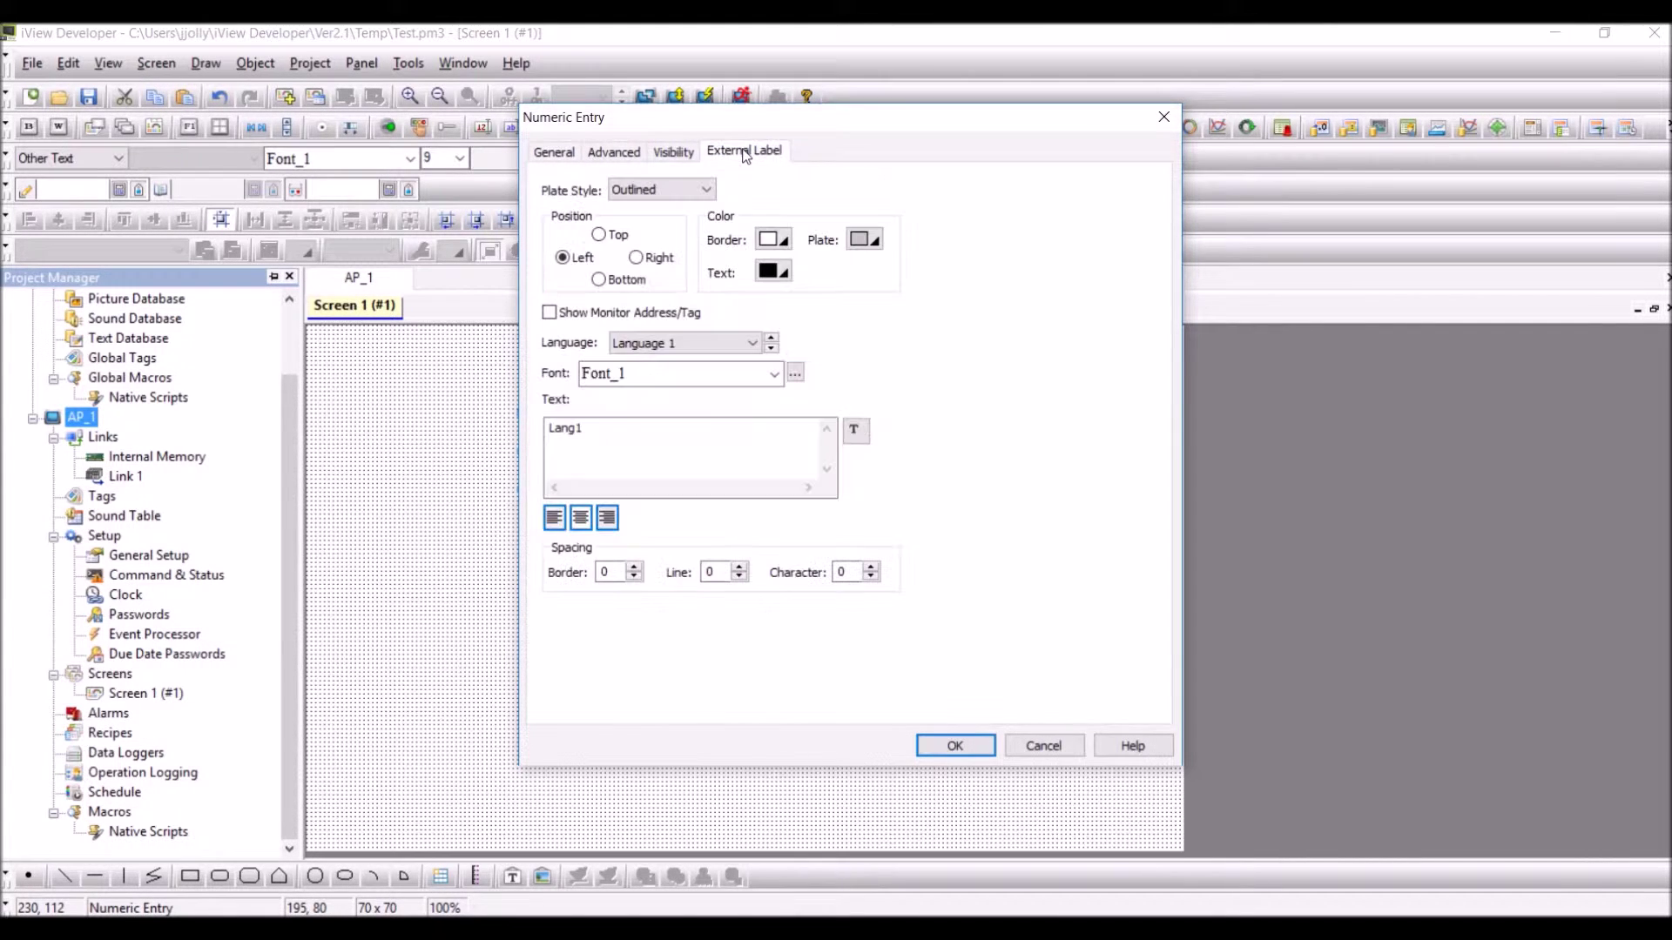
pyautogui.doubleClick(564, 427)
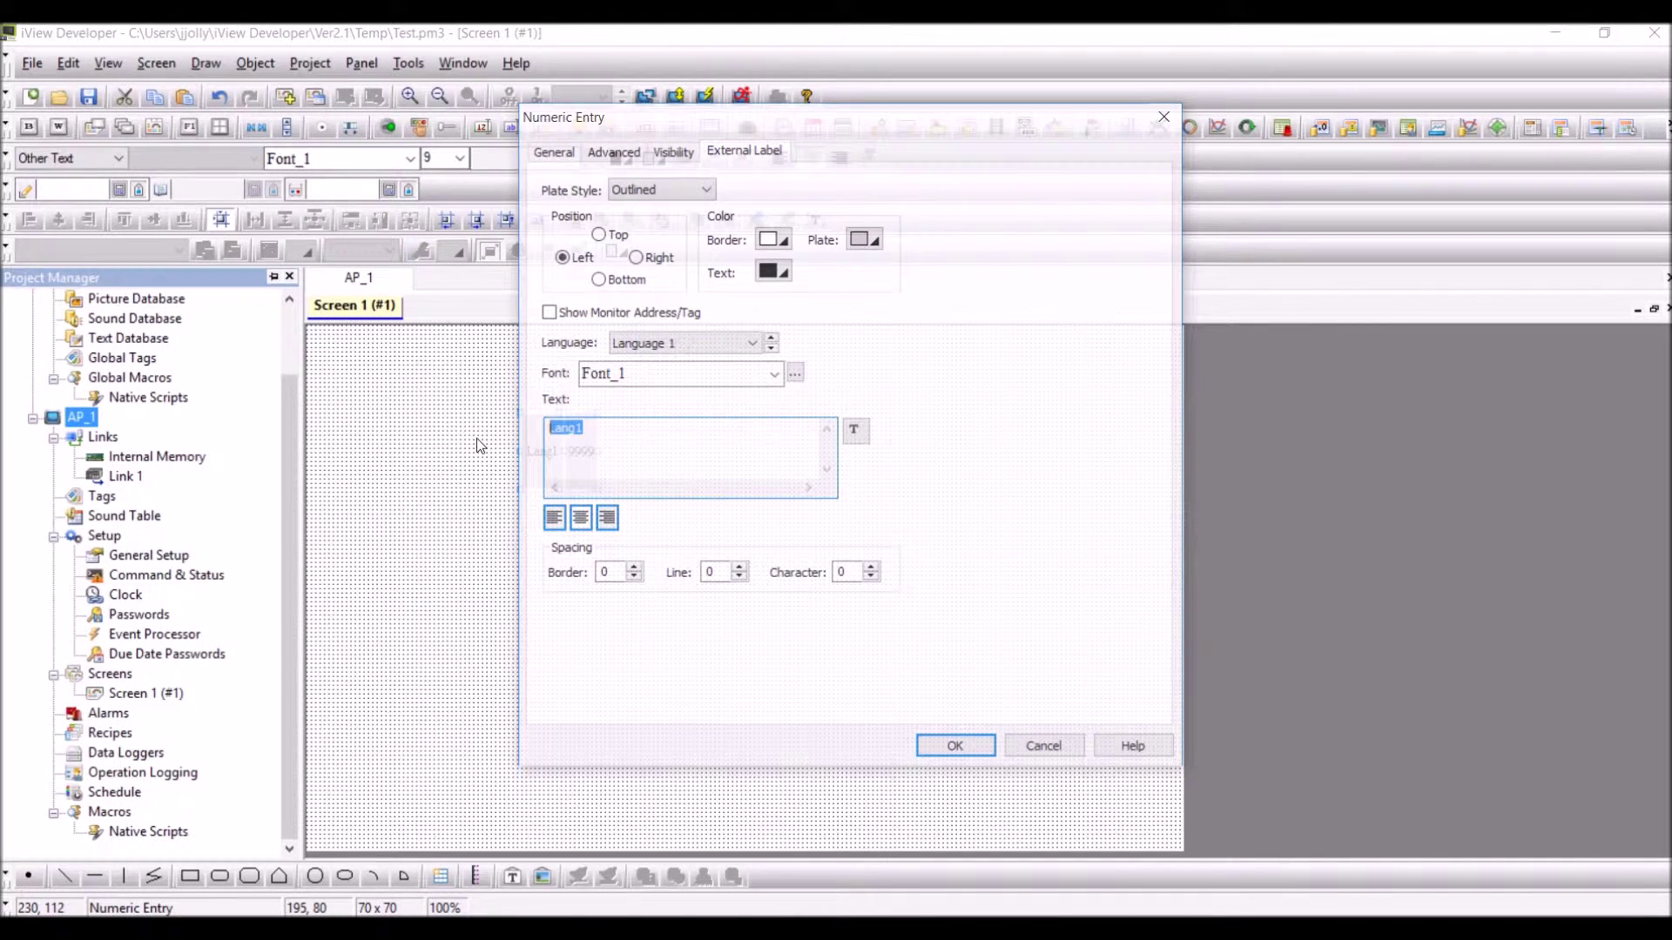
pyautogui.write('Frequency')
pyautogui.click(940, 753)
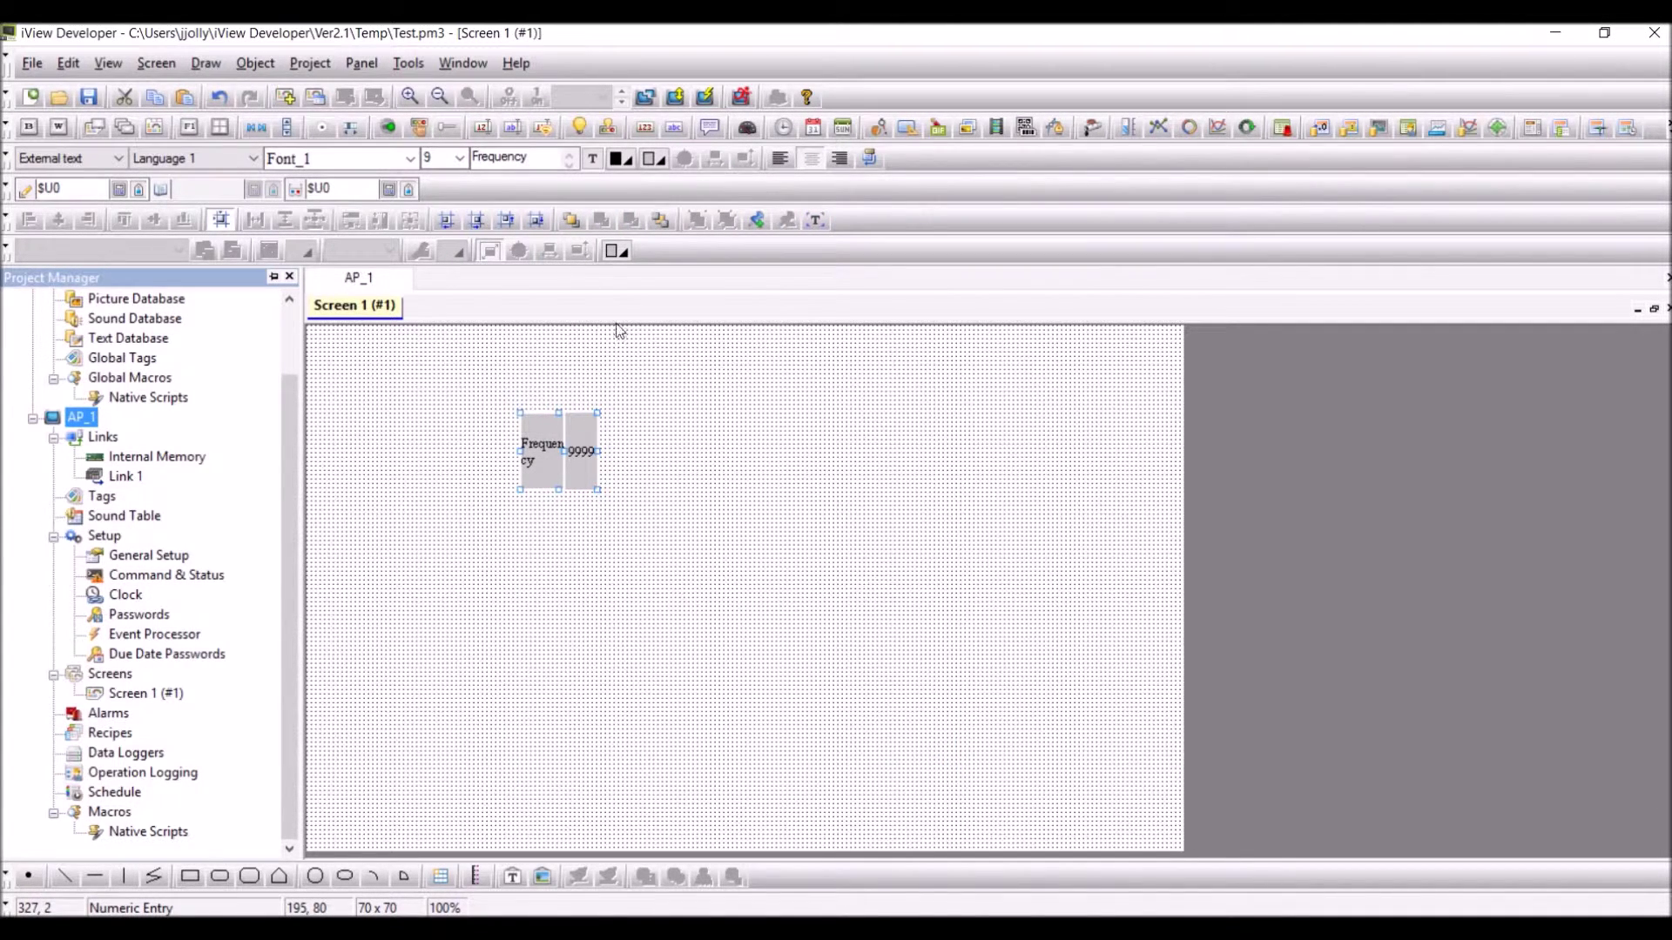
# Step: Set the external label position to Top so 'Frequency' sits above 9999
pyautogui.doubleClick(588, 453)
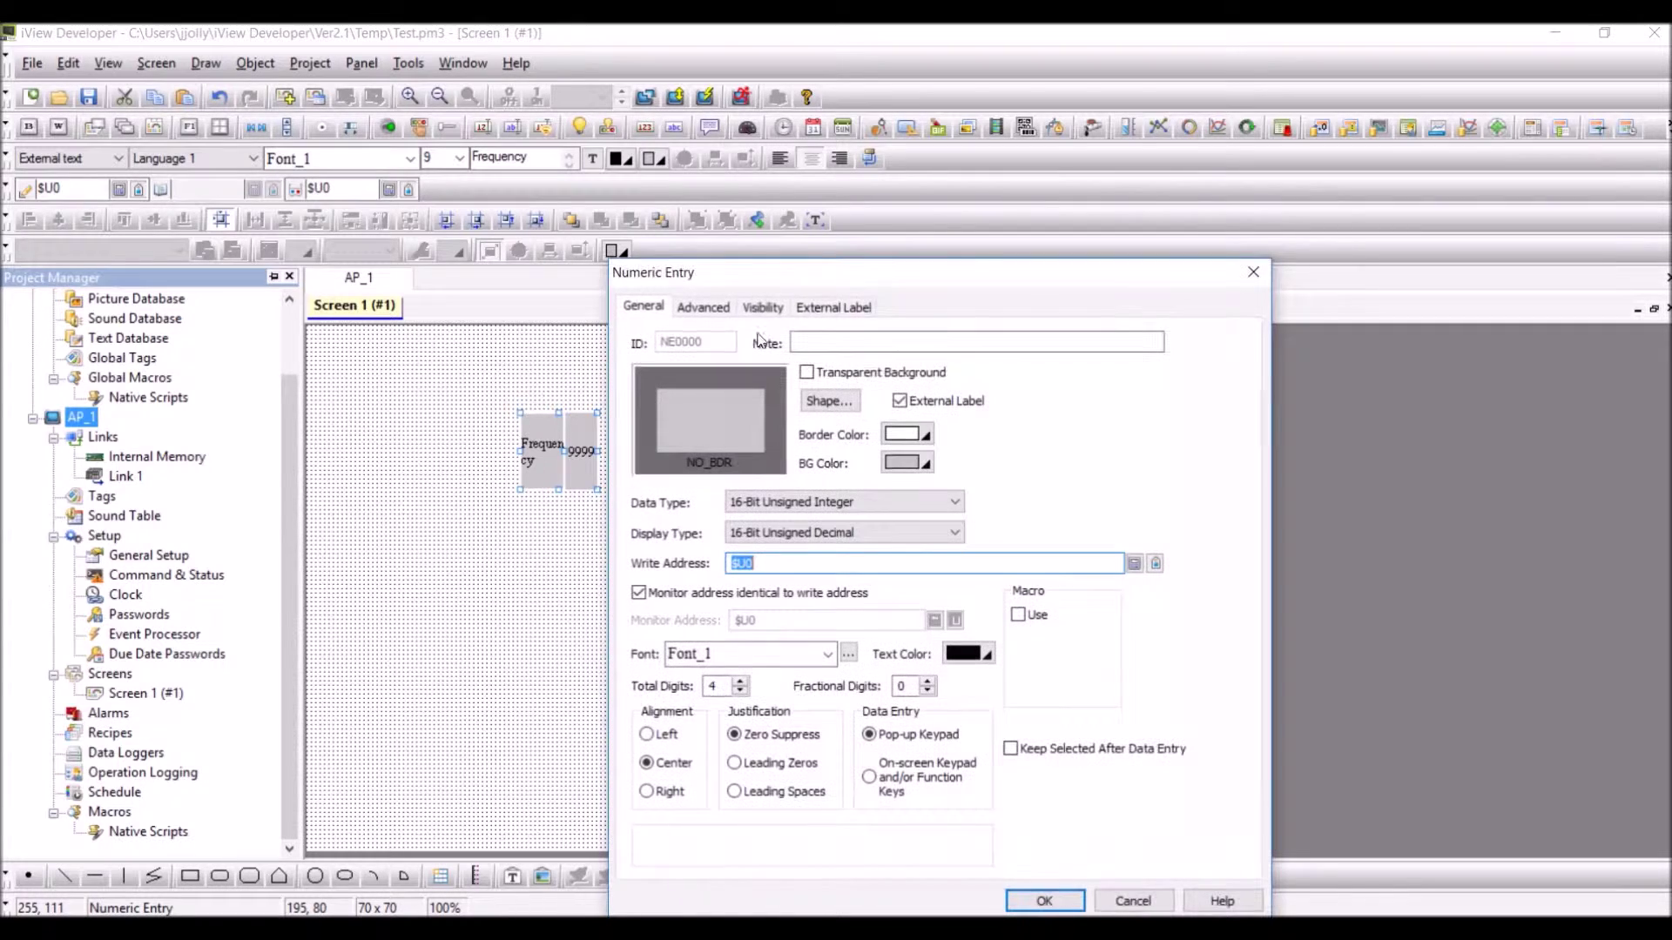
pyautogui.click(833, 310)
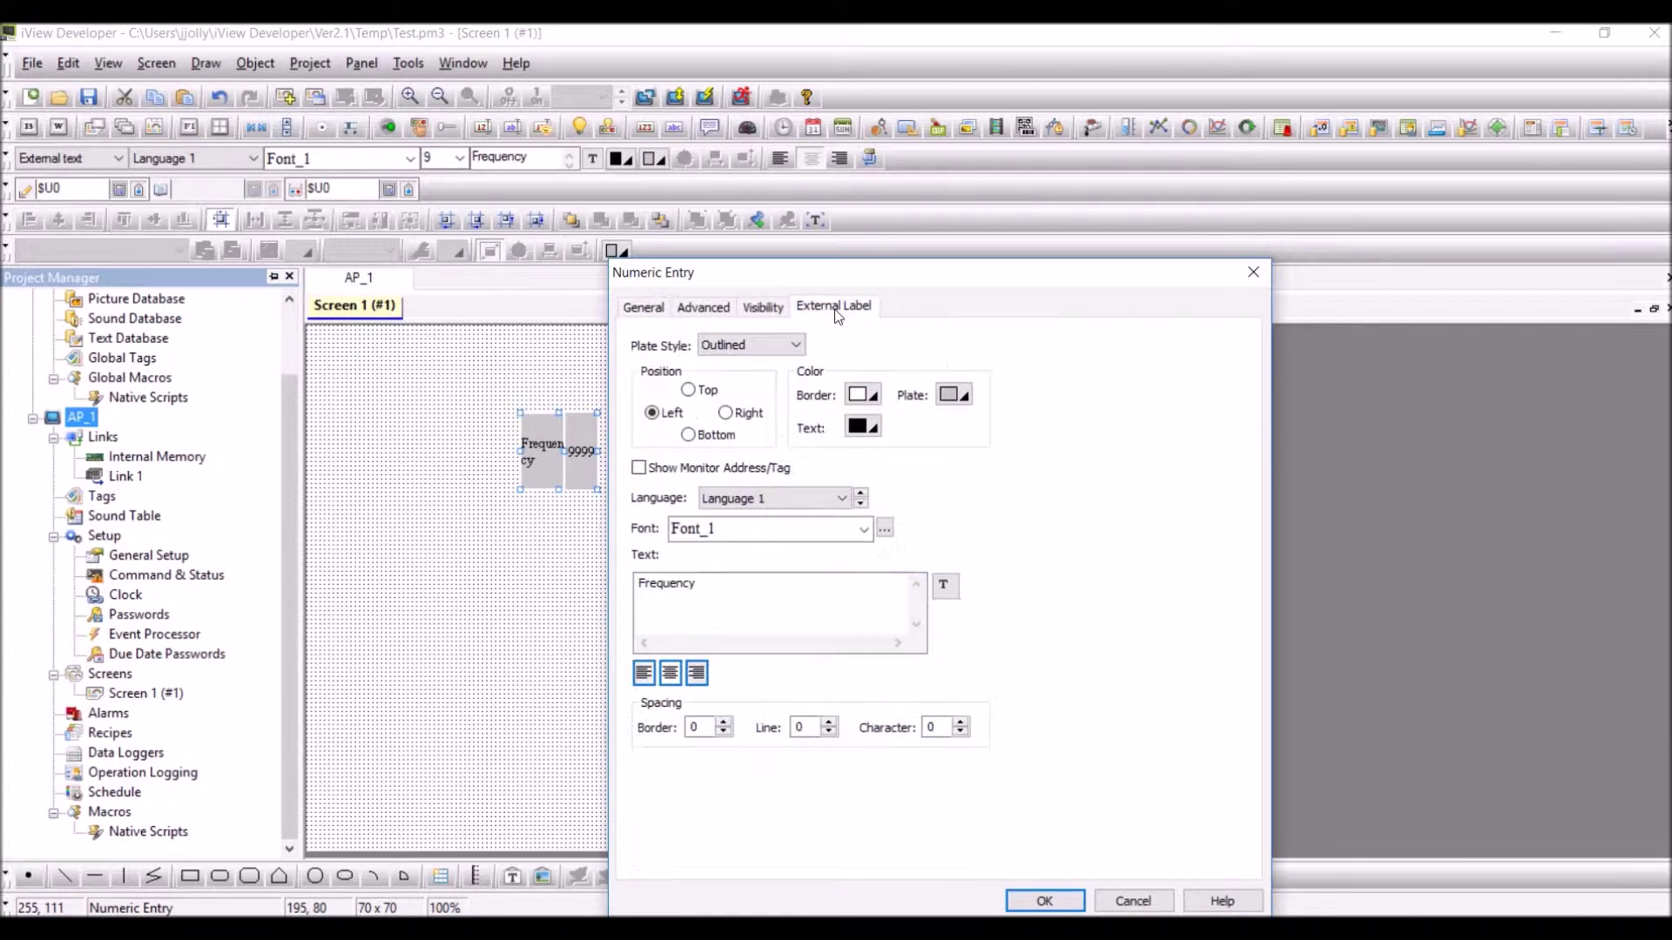
pyautogui.click(688, 390)
pyautogui.click(644, 307)
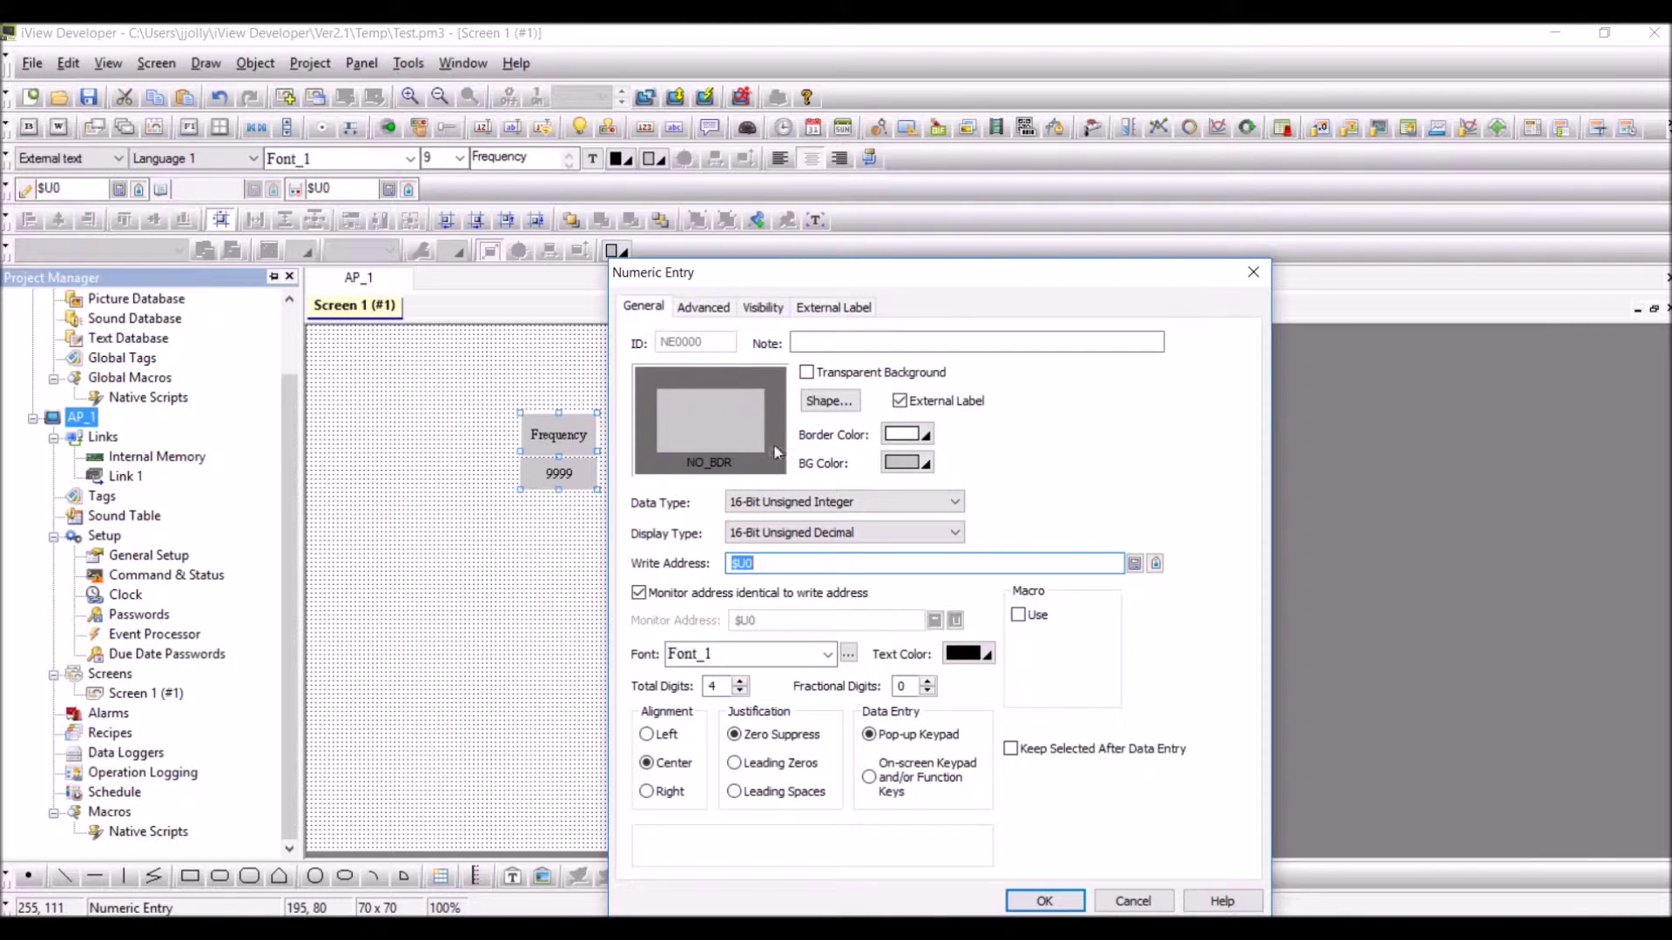
pyautogui.click(1042, 899)
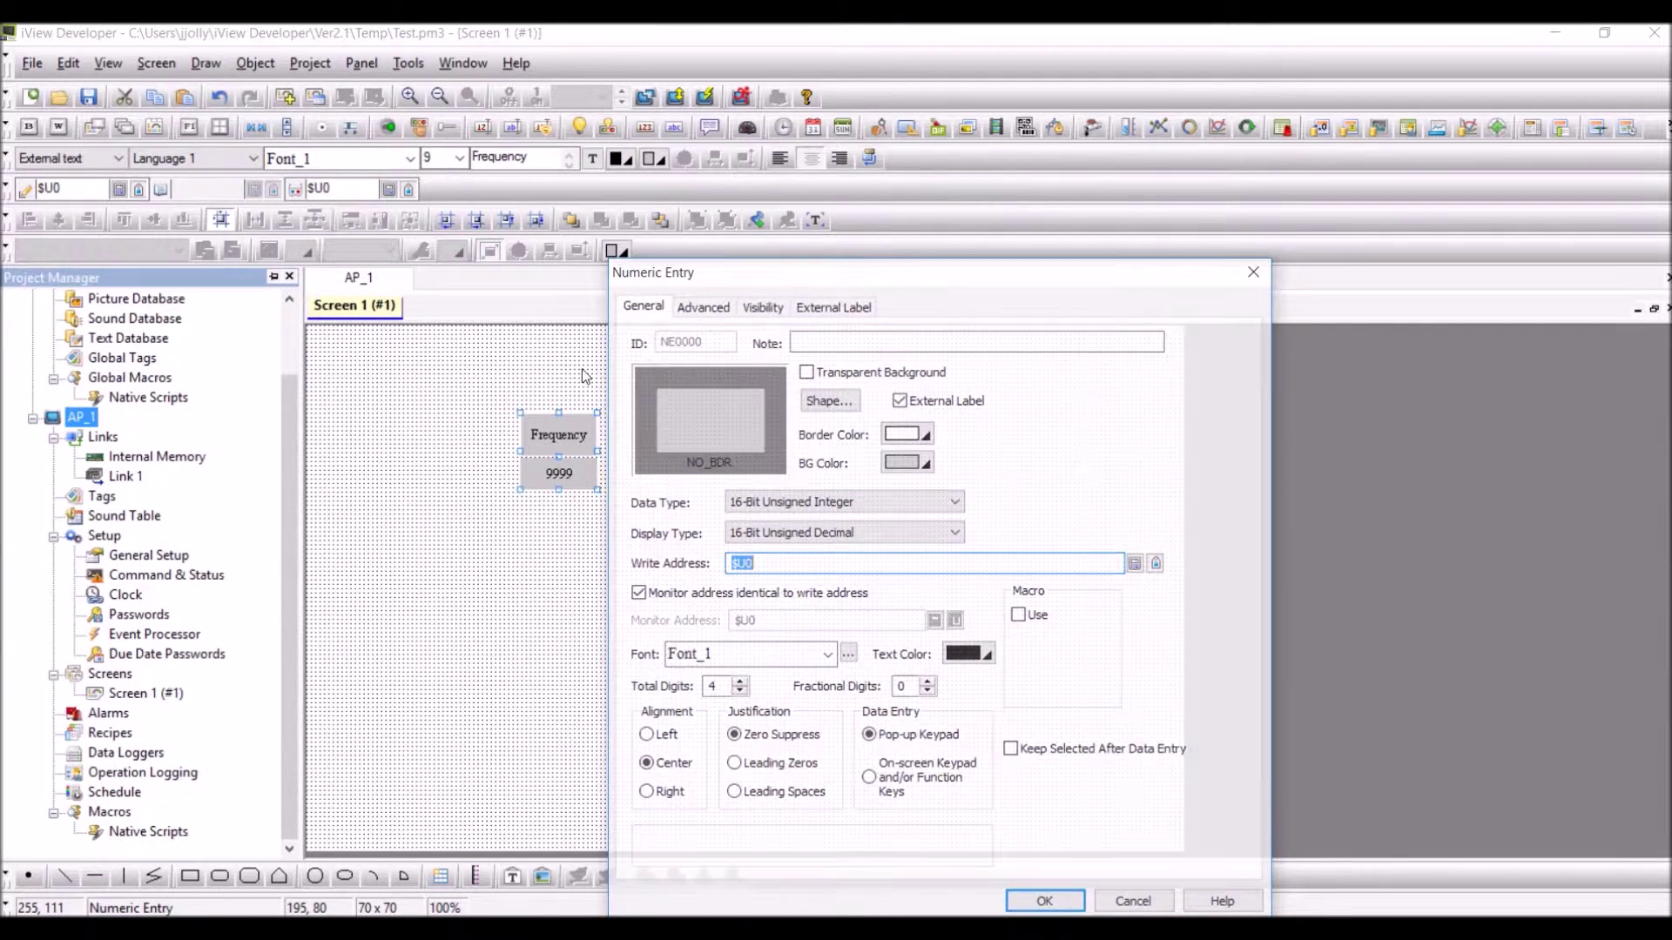
pyautogui.click(1056, 894)
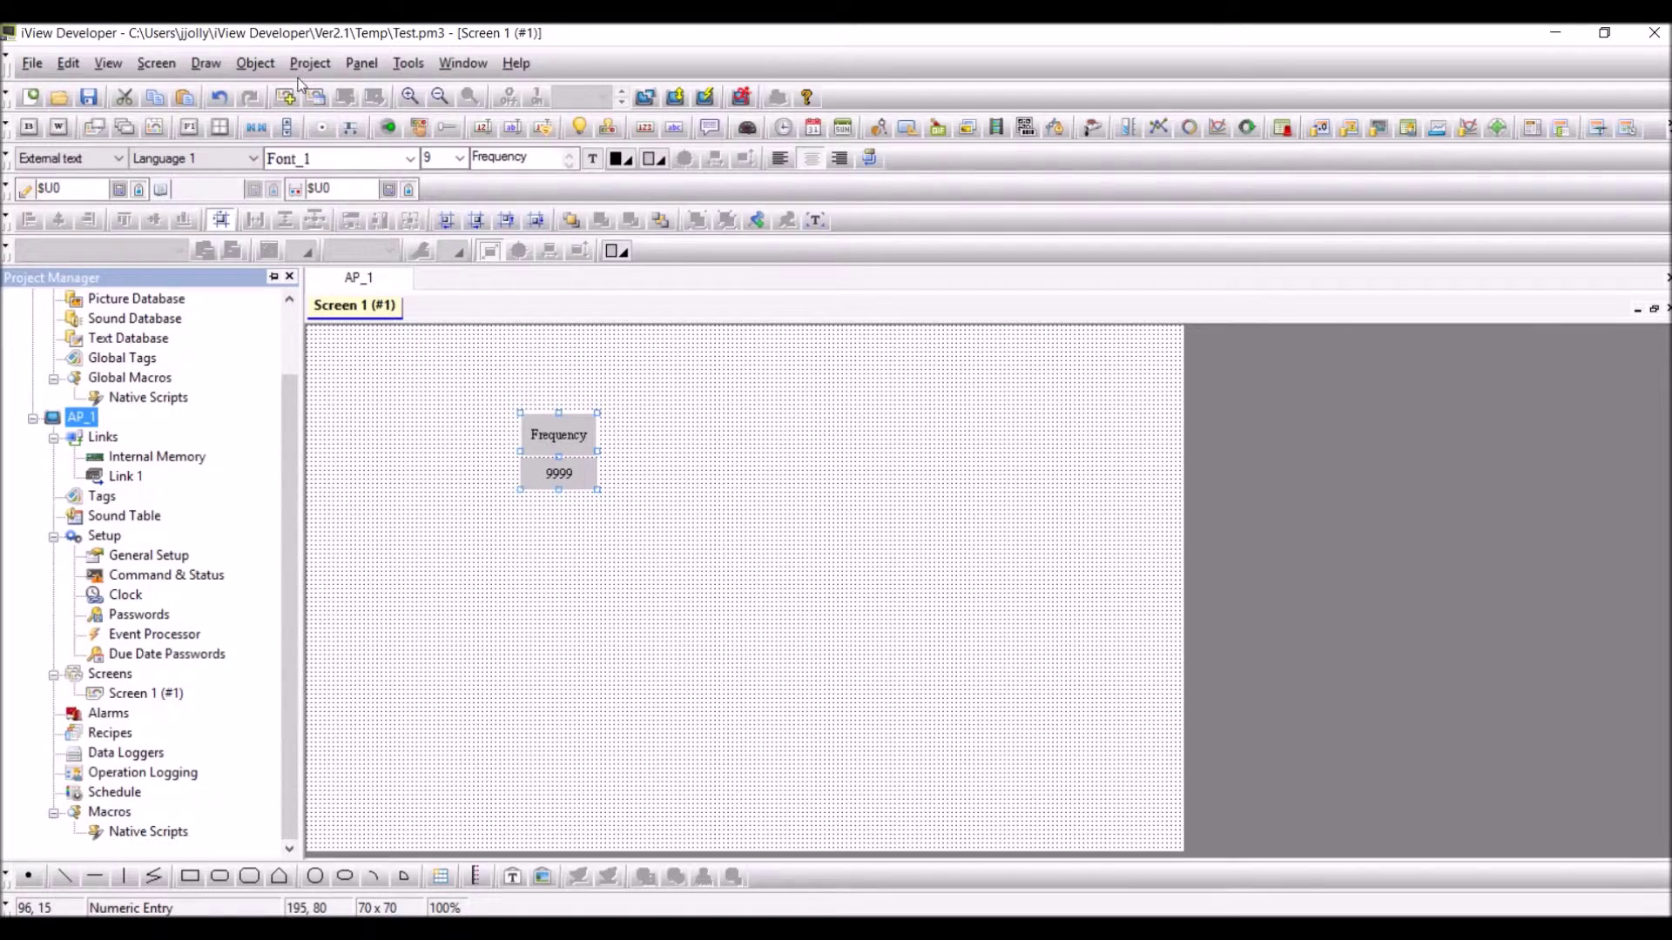
# Step: Insert a Word button to the right of the Frequency entry
pyautogui.click(263, 68)
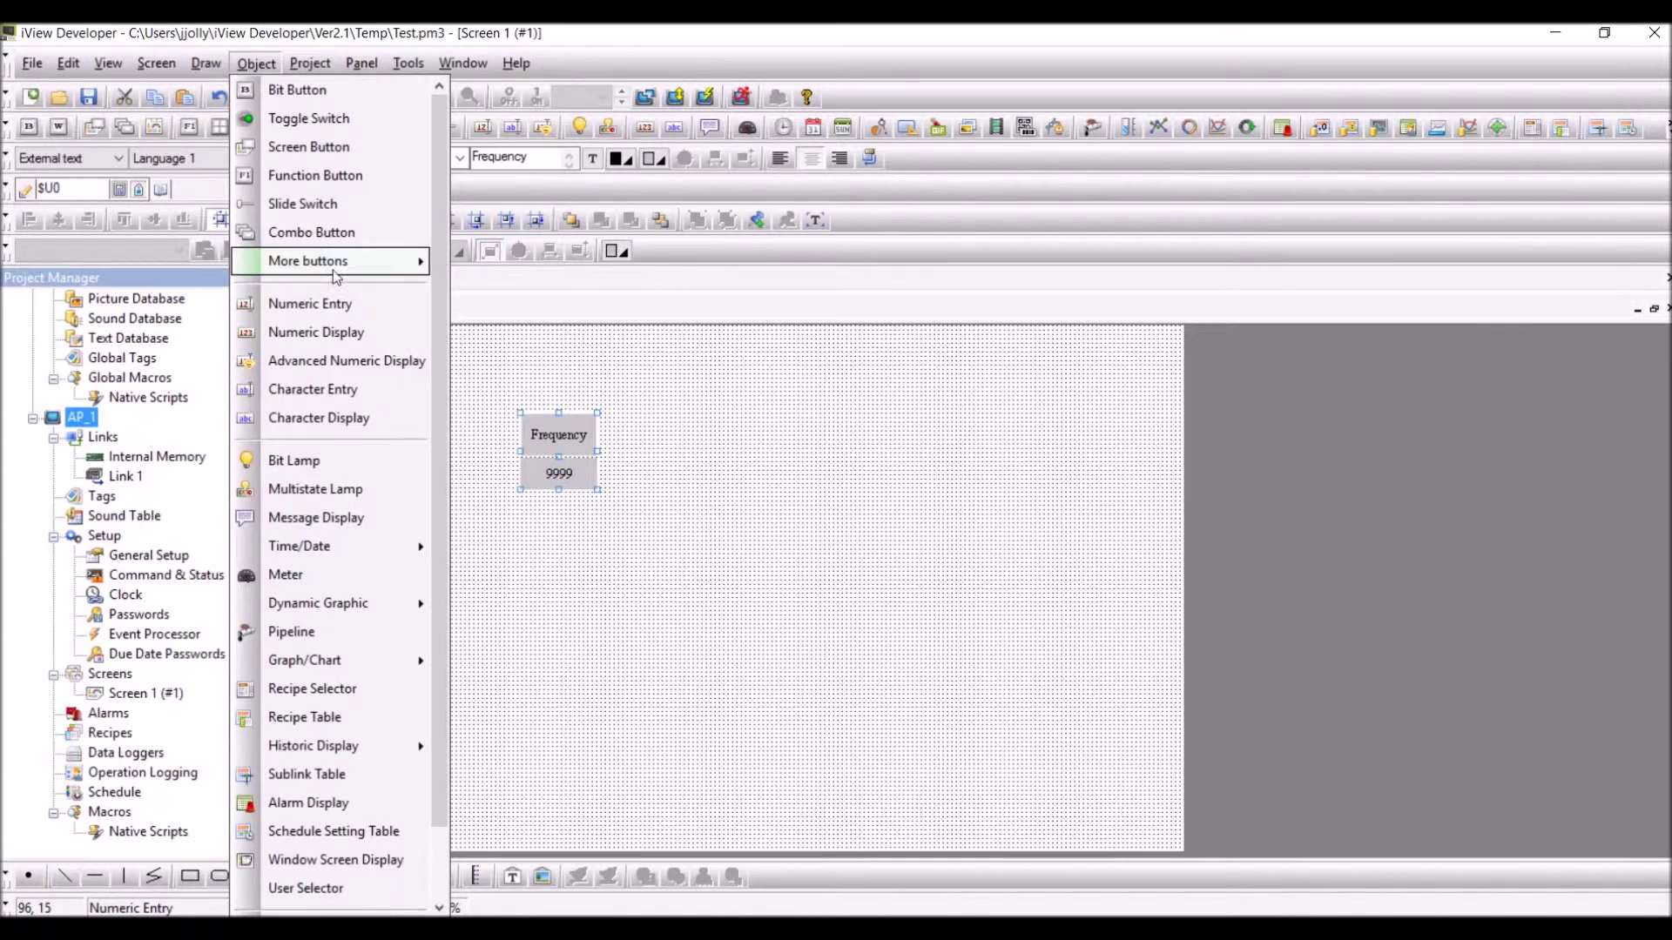
pyautogui.moveTo(340, 265)
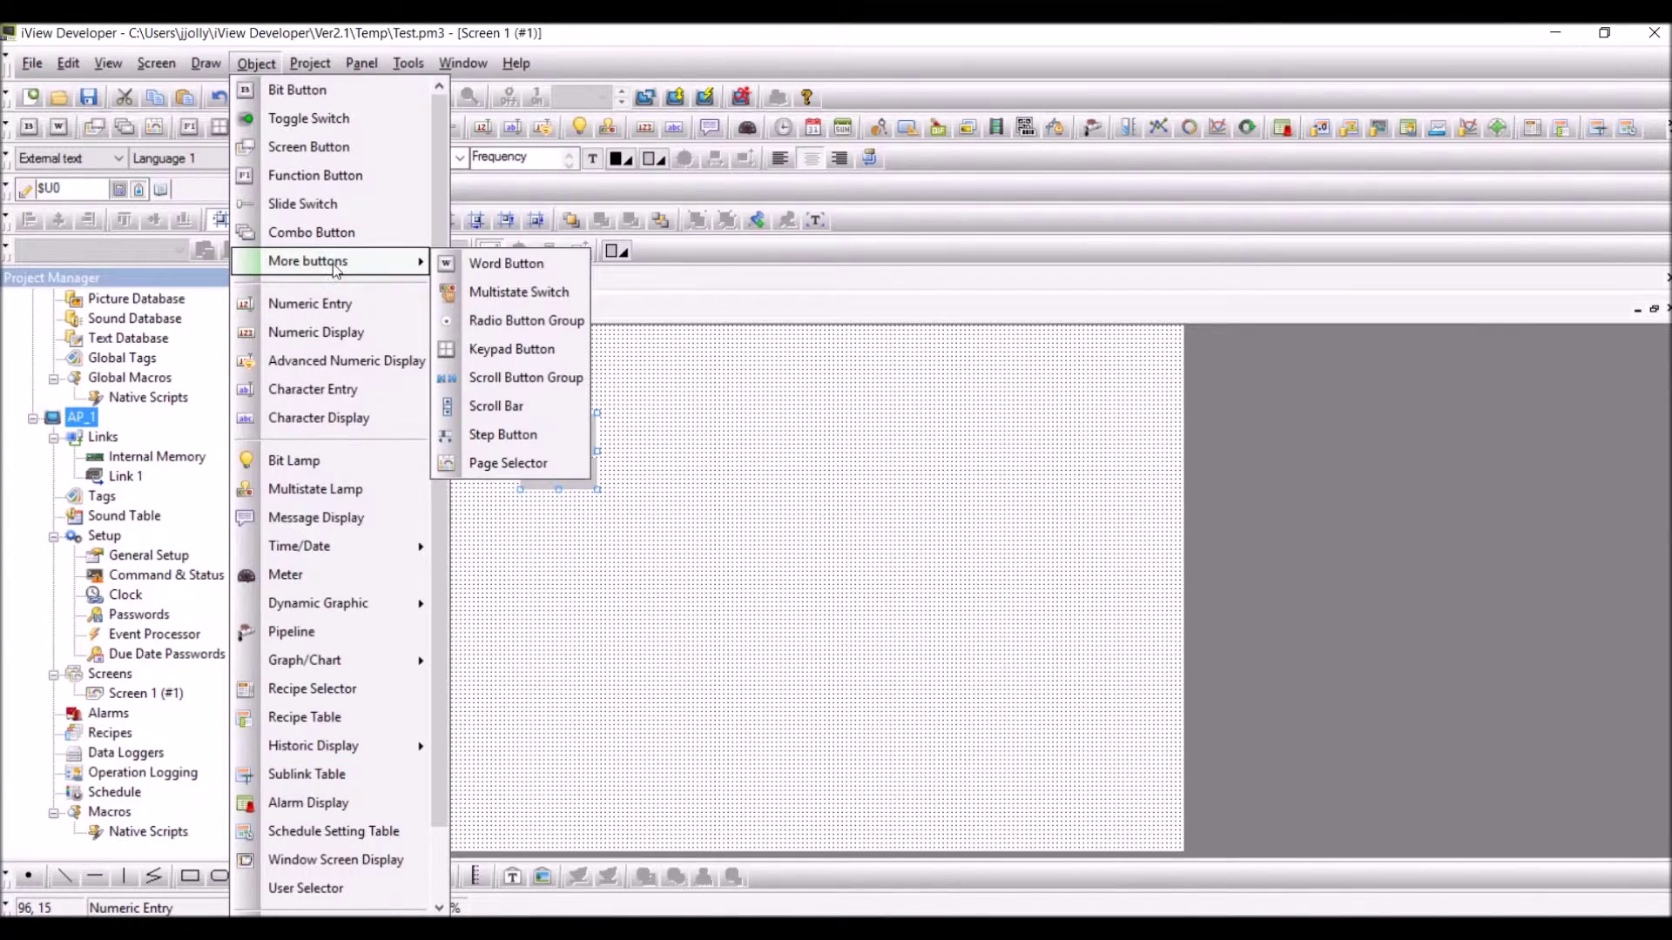
pyautogui.click(474, 268)
pyautogui.click(702, 384)
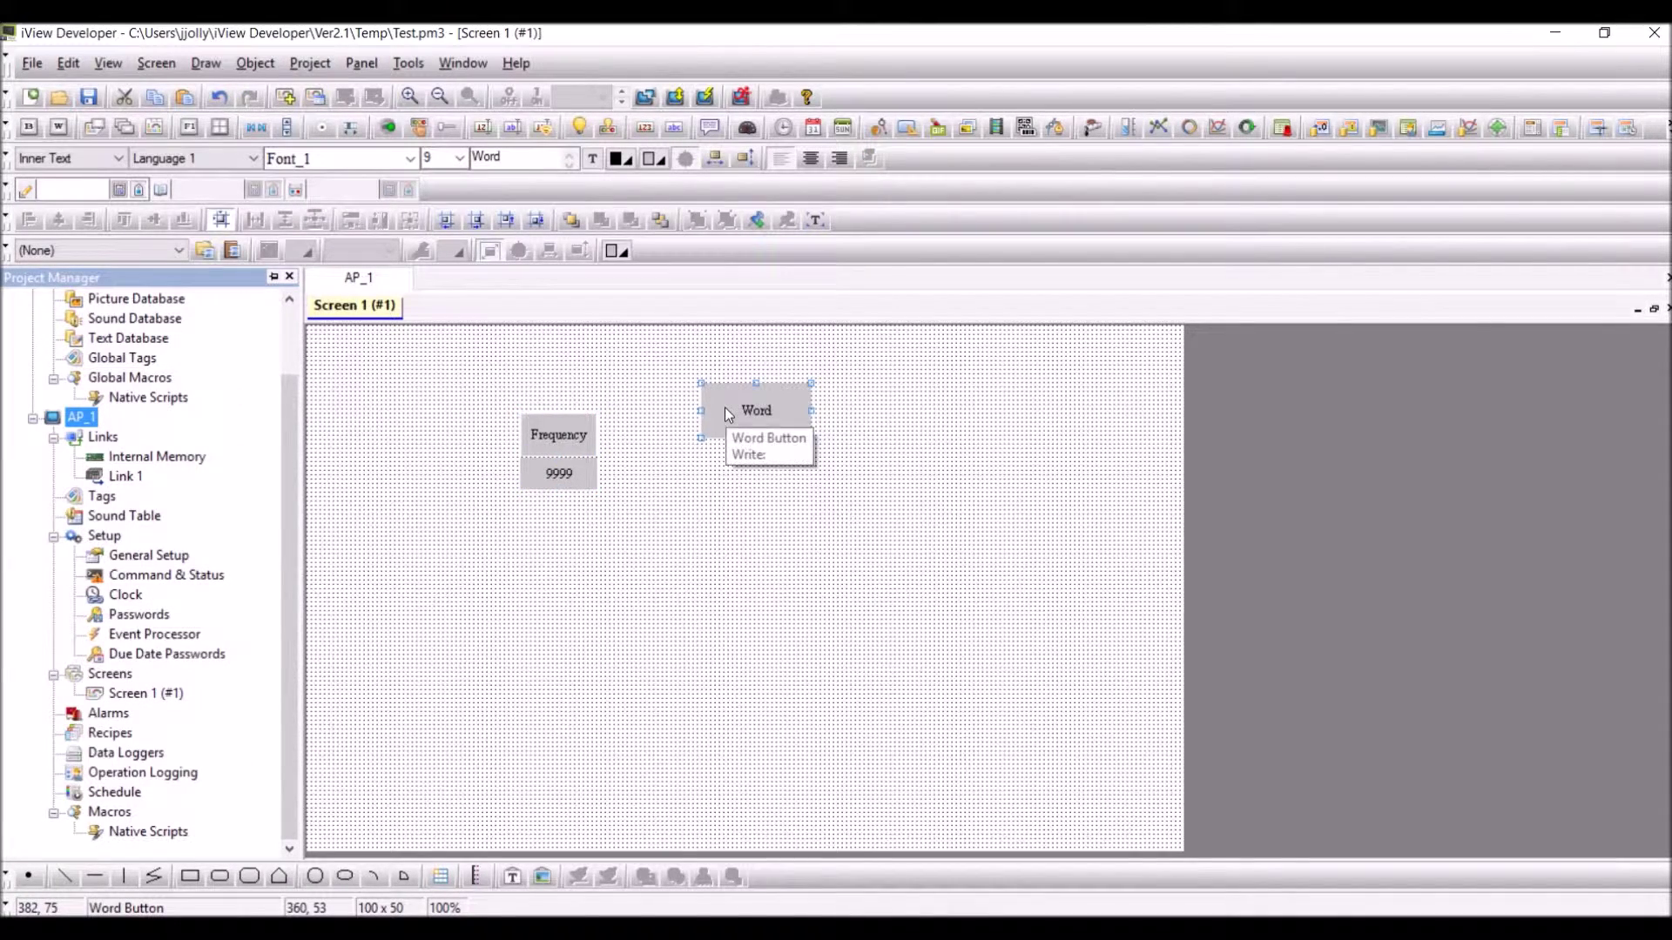
# Step: Open the Word button's properties and dismiss the e-mail notification
pyautogui.doubleClick(725, 405)
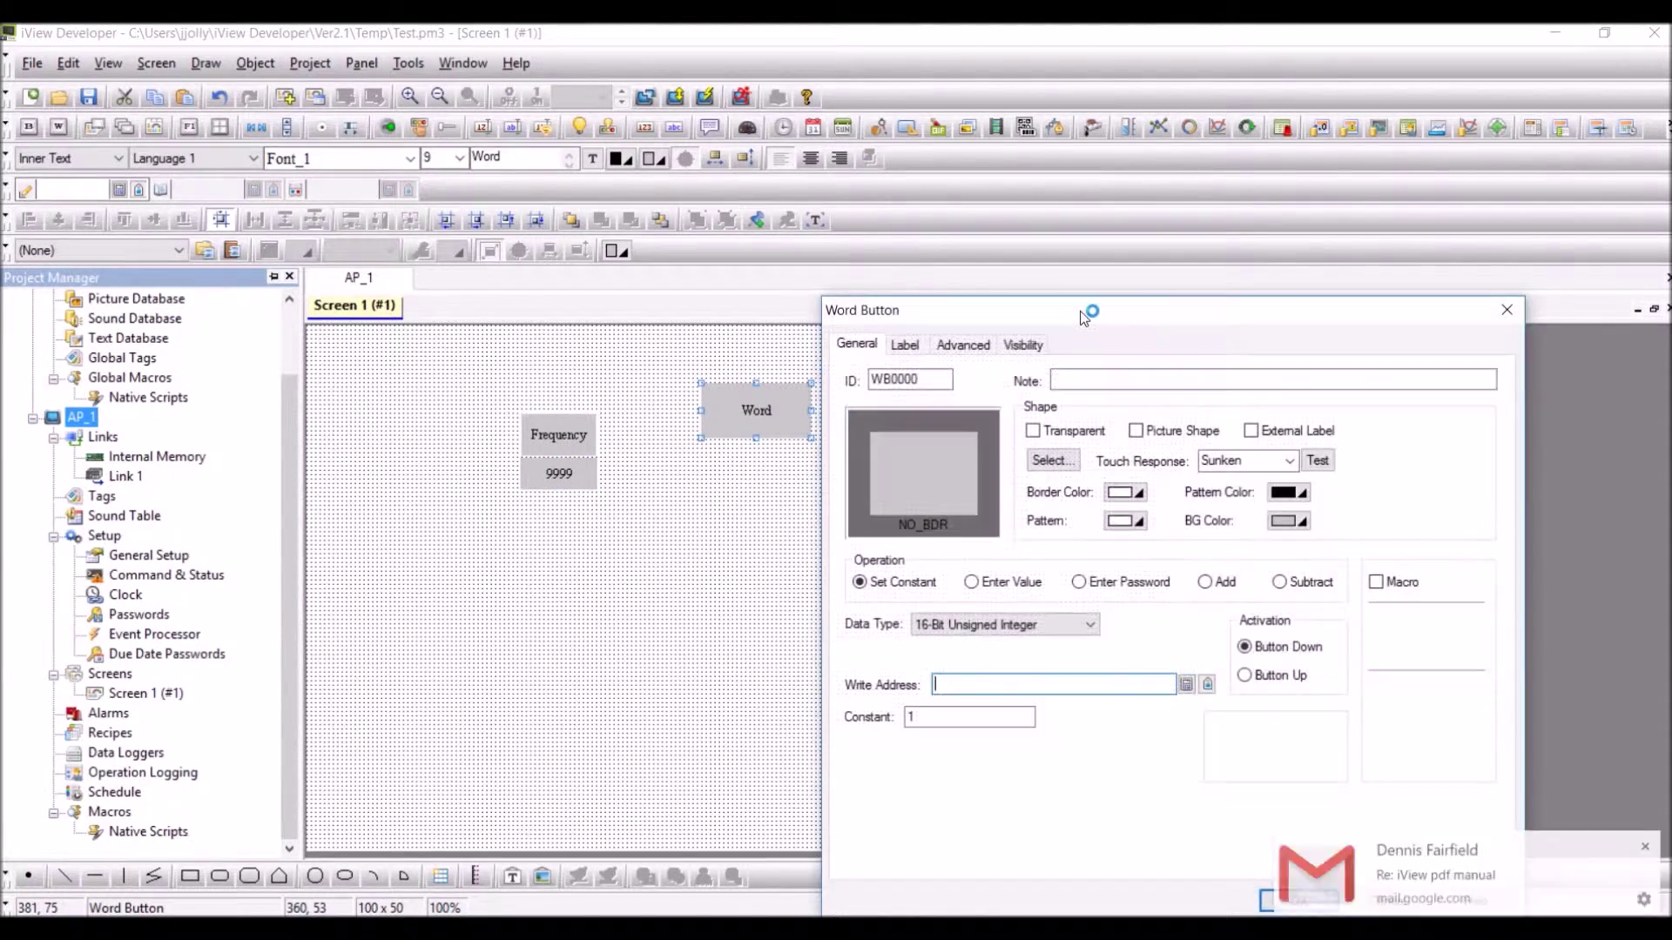
pyautogui.moveTo(1082, 305); pyautogui.dragTo(867, 160)
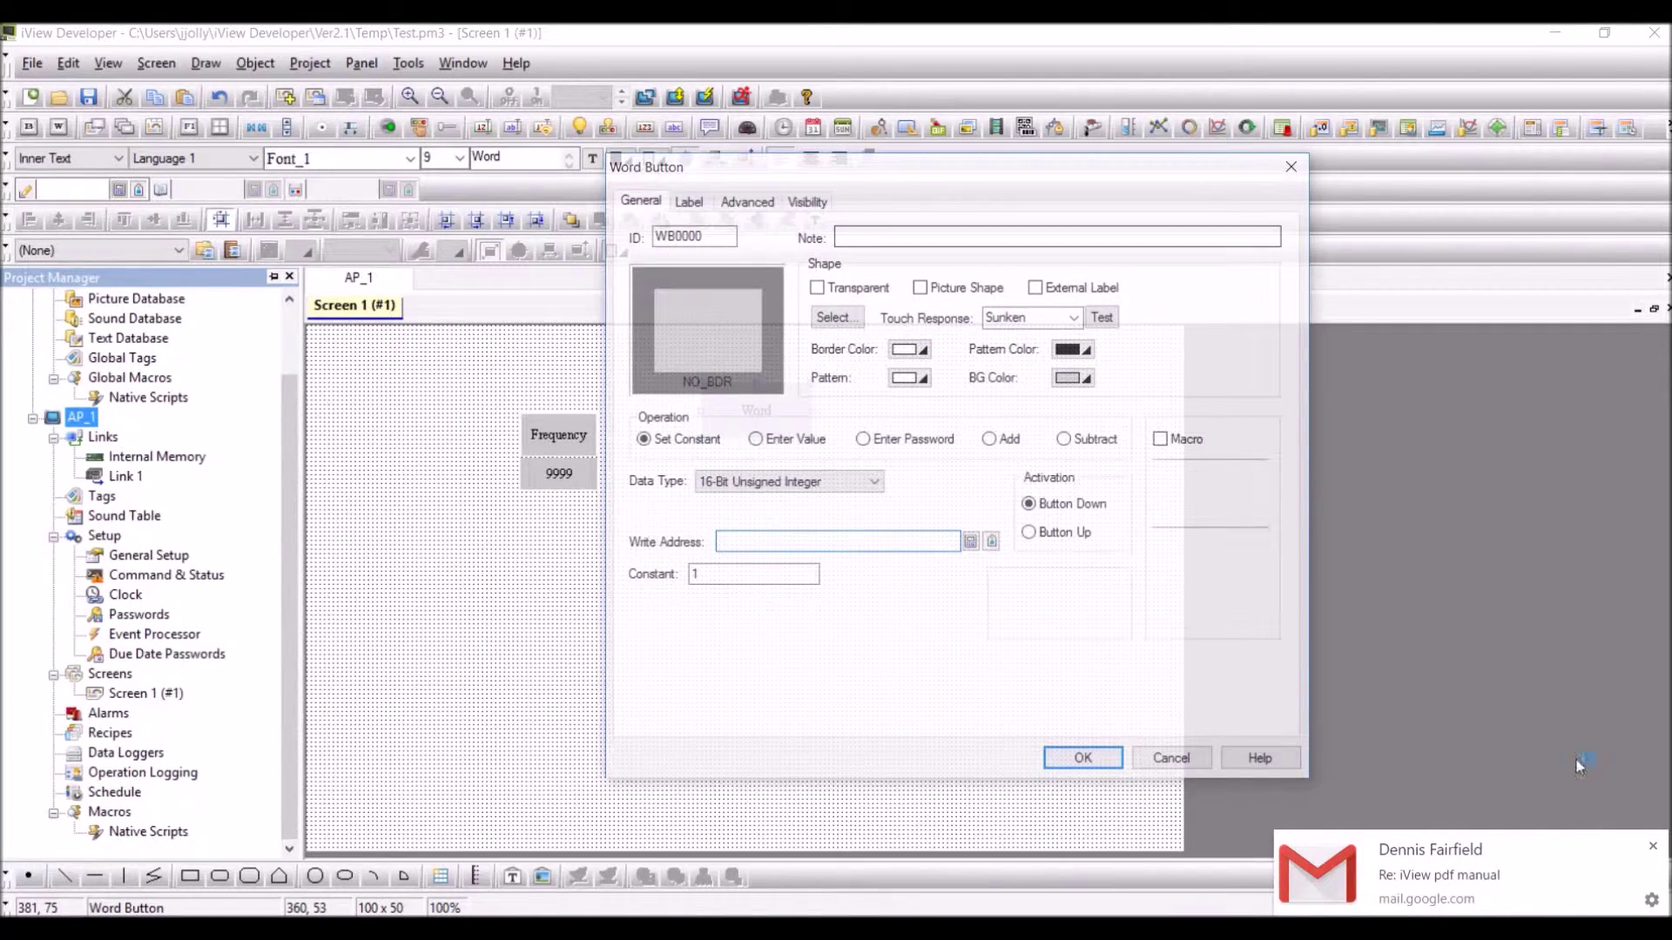
pyautogui.click(1652, 846)
pyautogui.click(1121, 475)
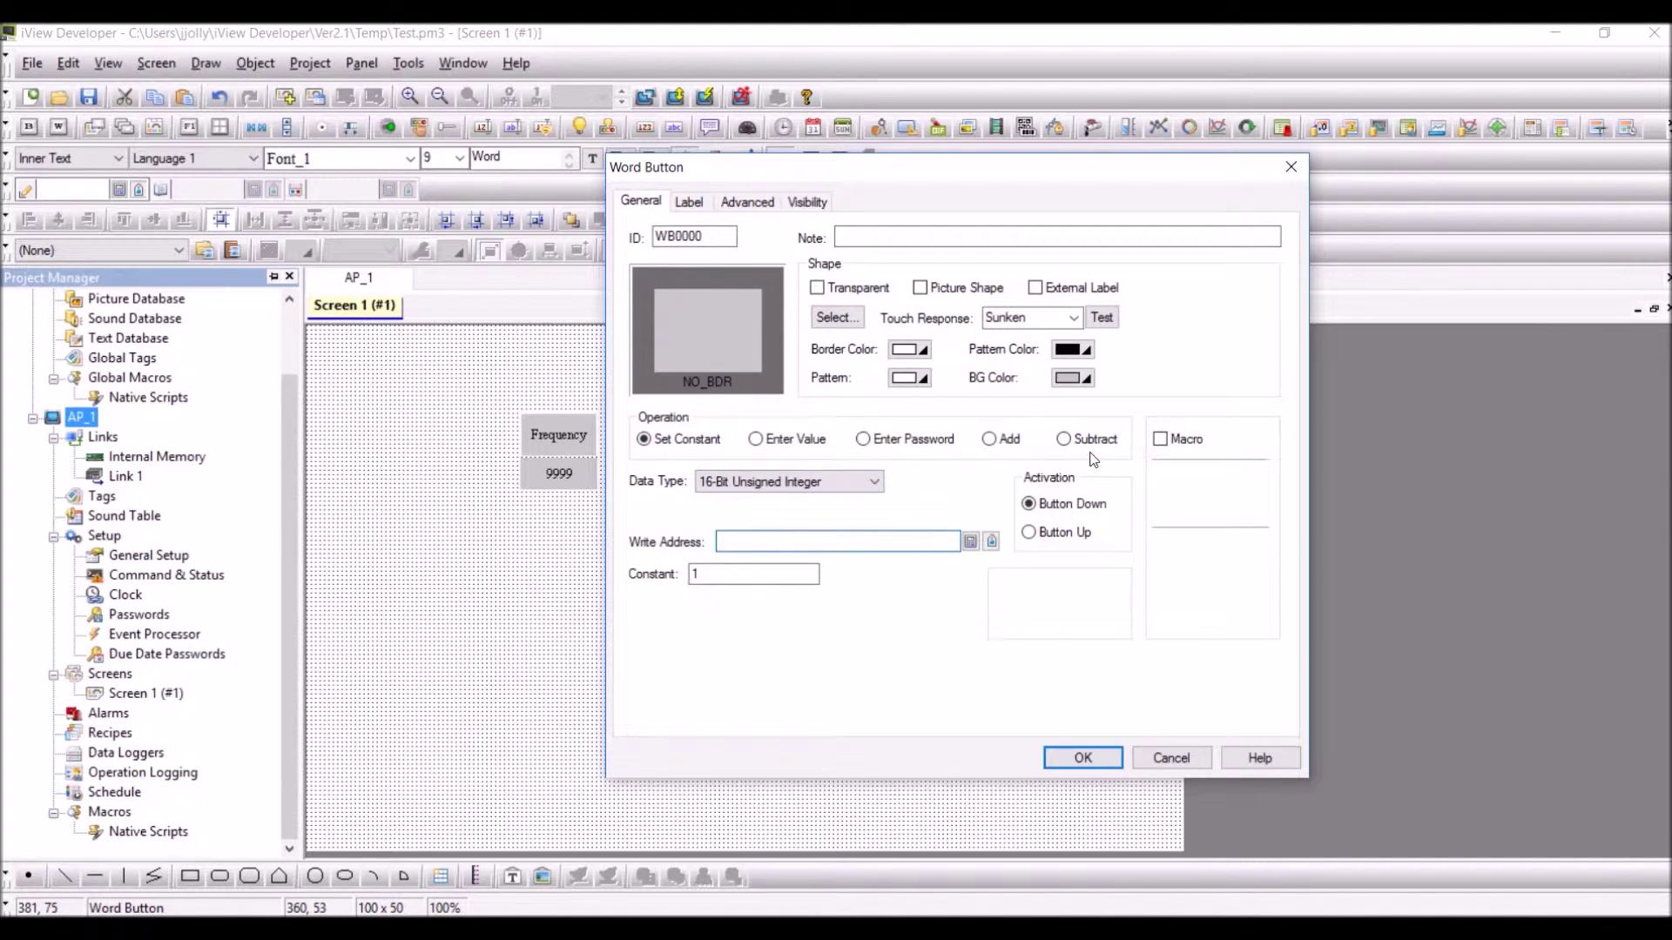
# Step: Make the Word button Add constant 1 to NE0000 with Picture Shape enabled
pyautogui.click(990, 440)
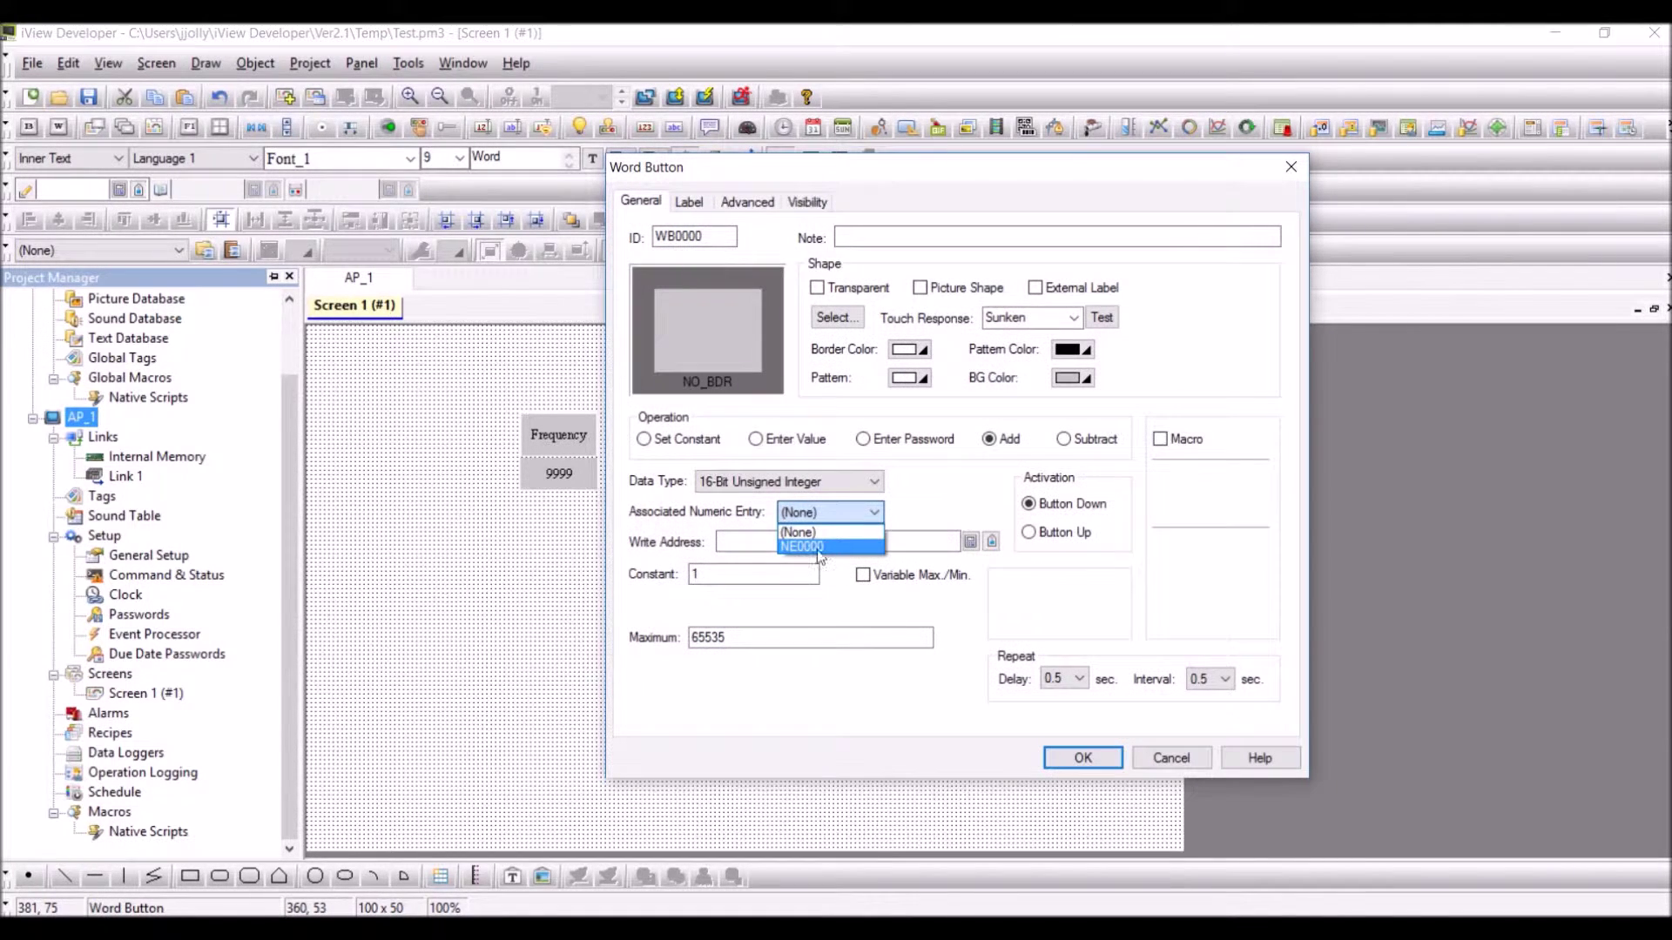
pyautogui.click(817, 545)
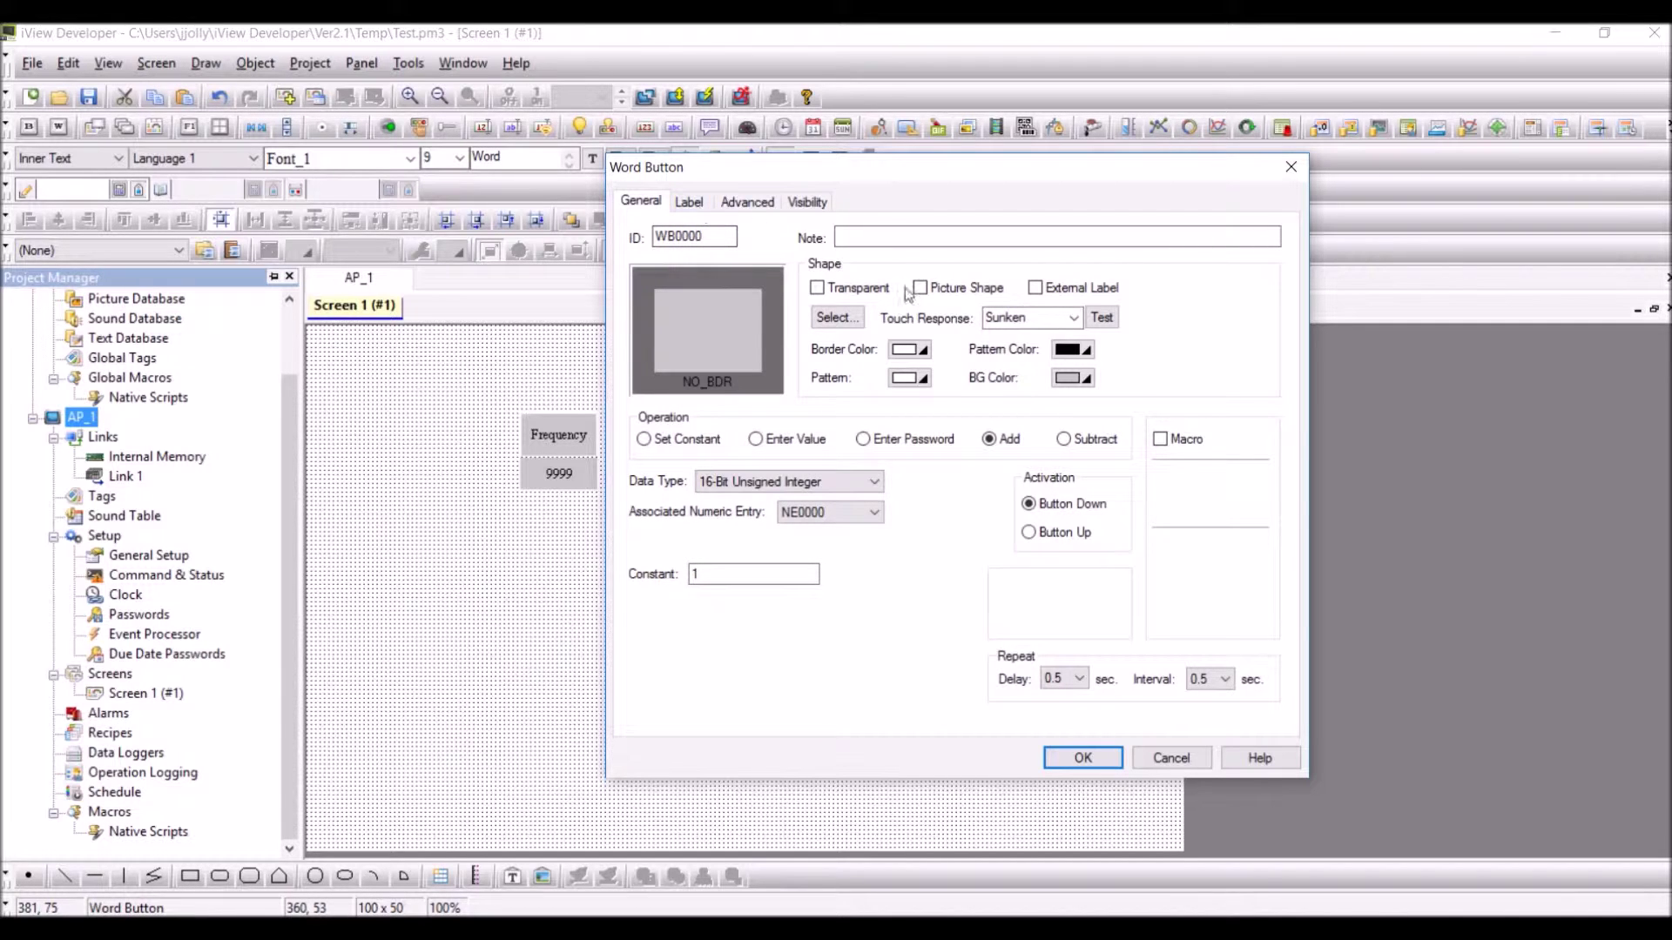
pyautogui.click(933, 289)
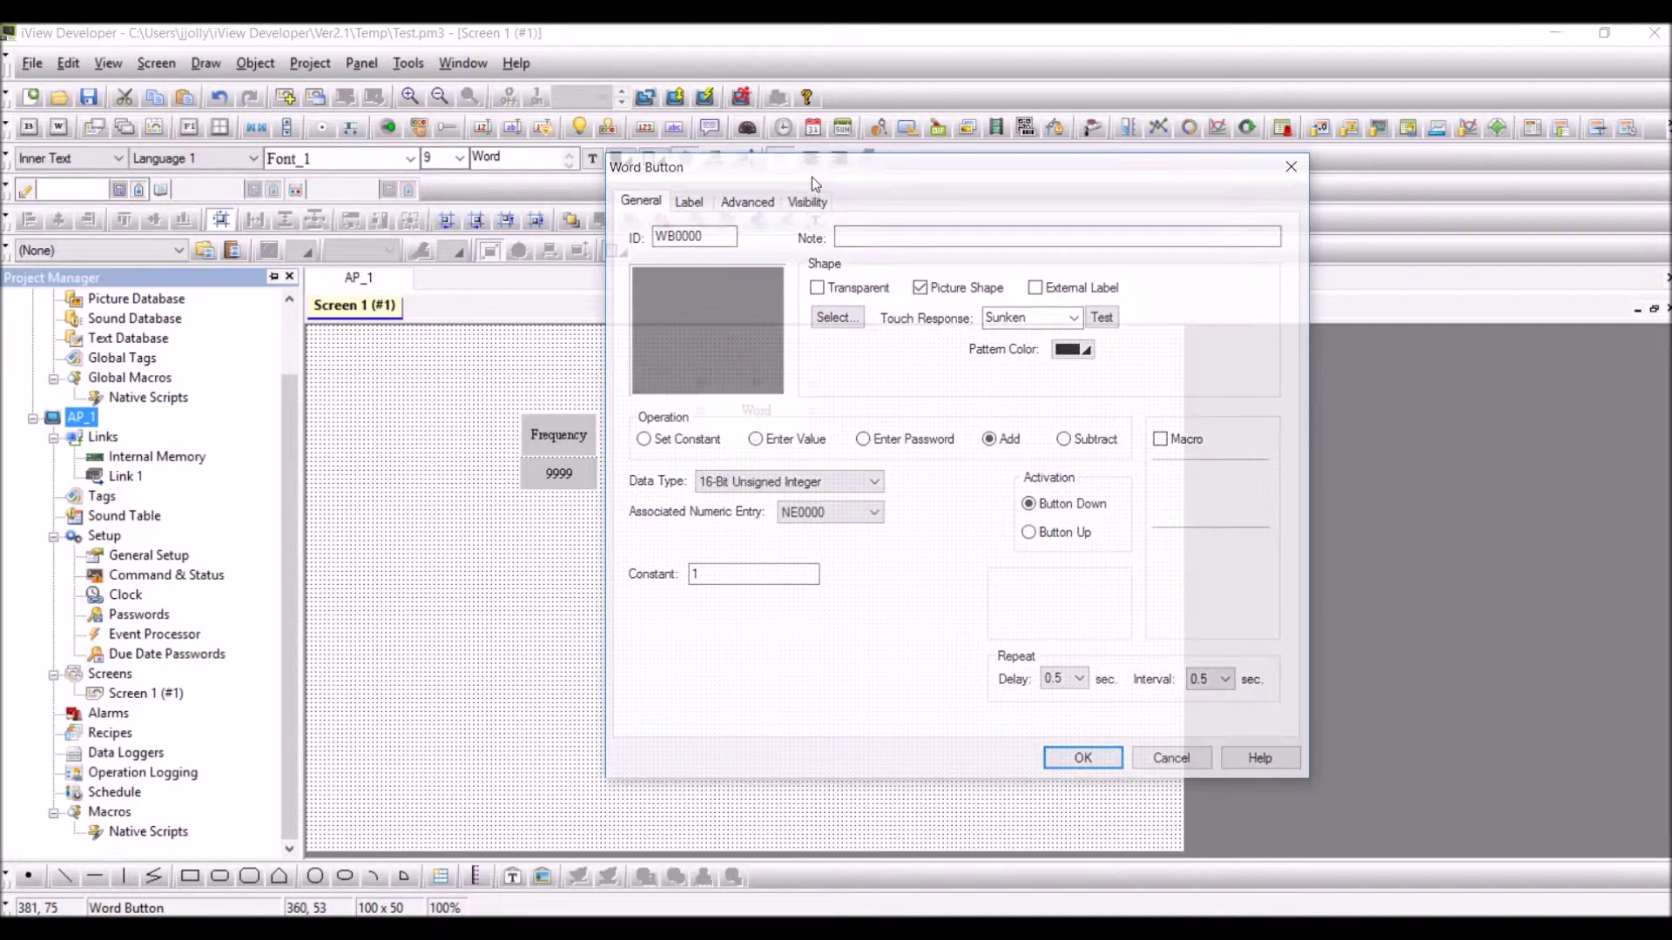
pyautogui.moveTo(812, 176); pyautogui.dragTo(1140, 195)
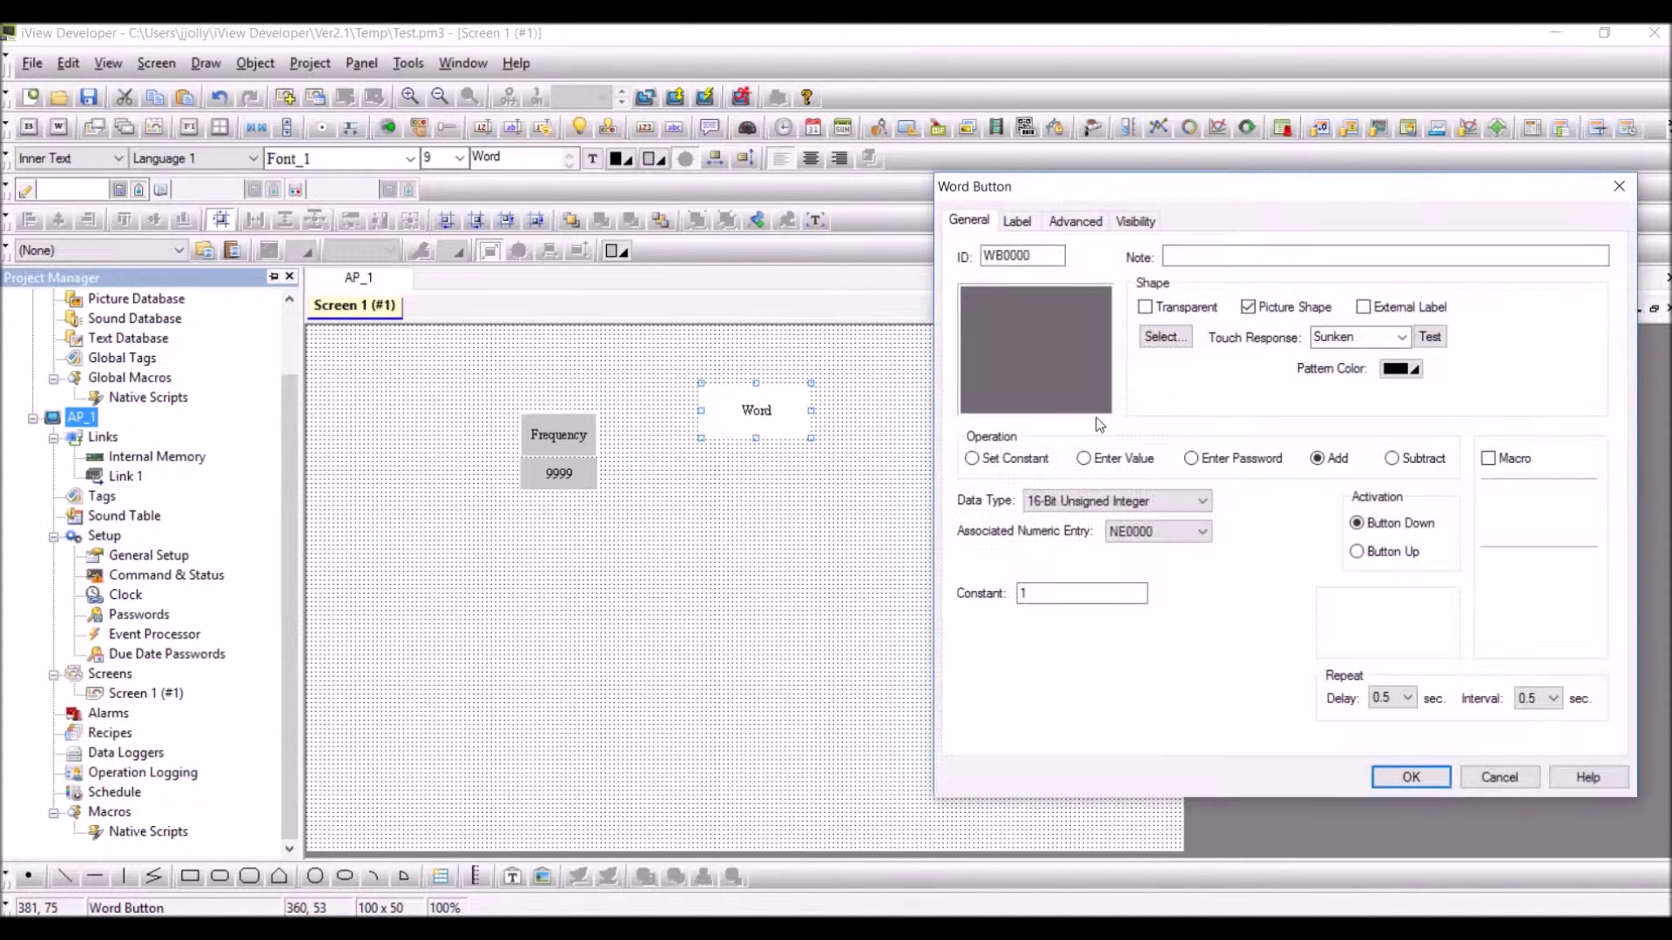
# Step: Browse the picture library list and view the Arrows1 library
pyautogui.click(1165, 337)
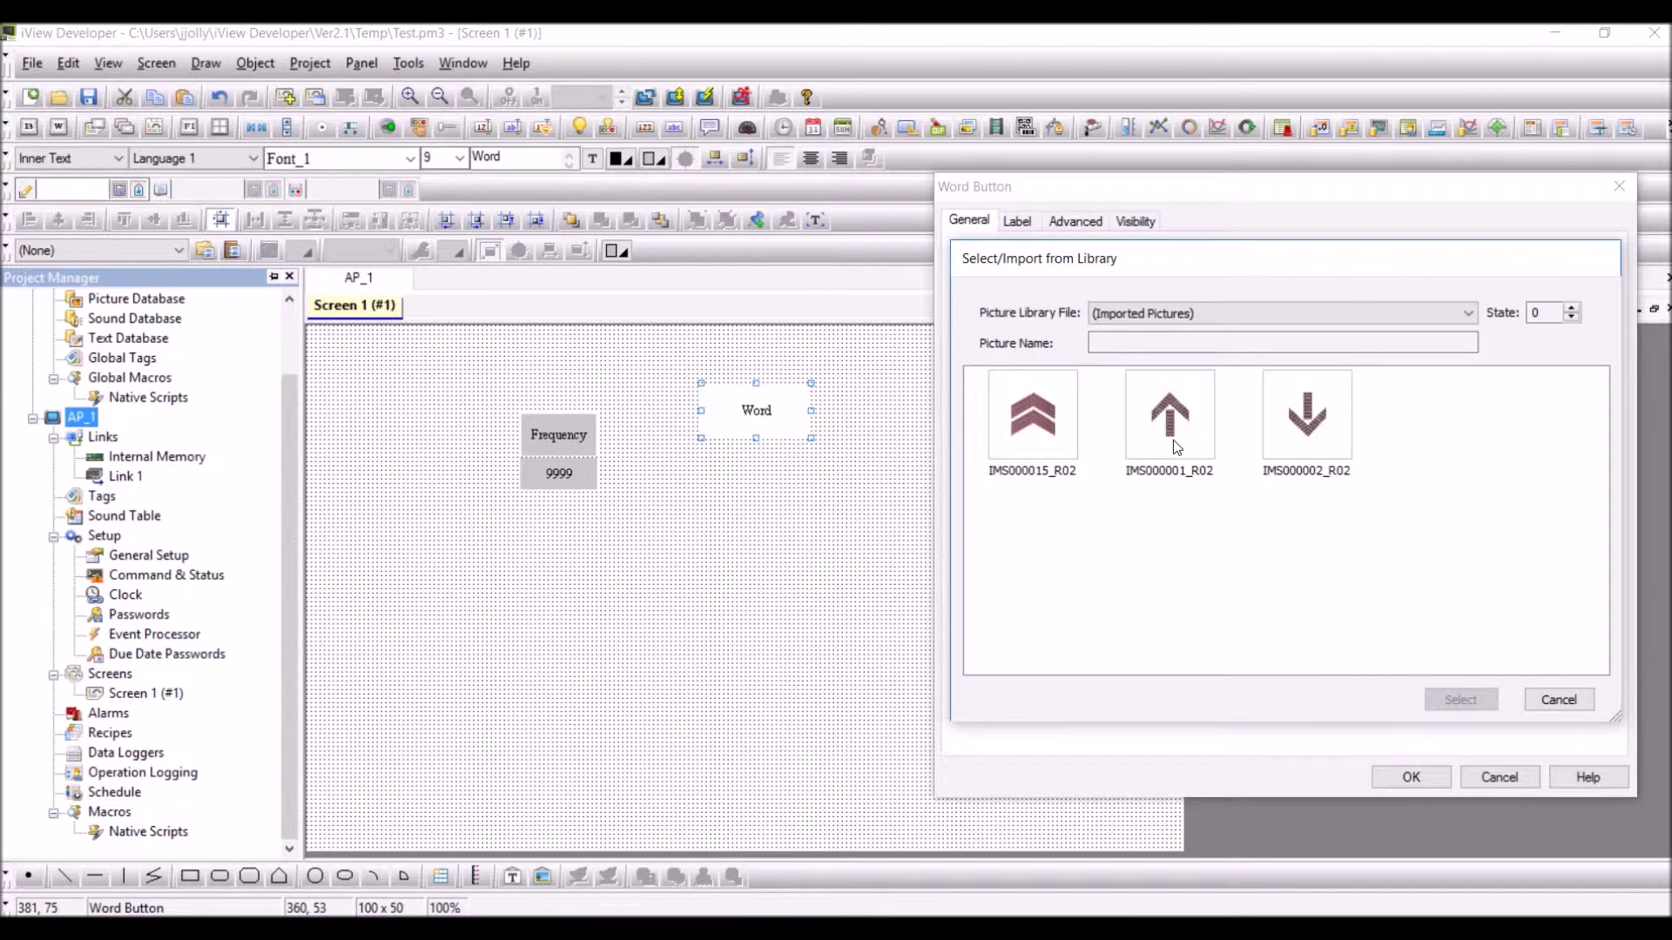
pyautogui.click(1441, 325)
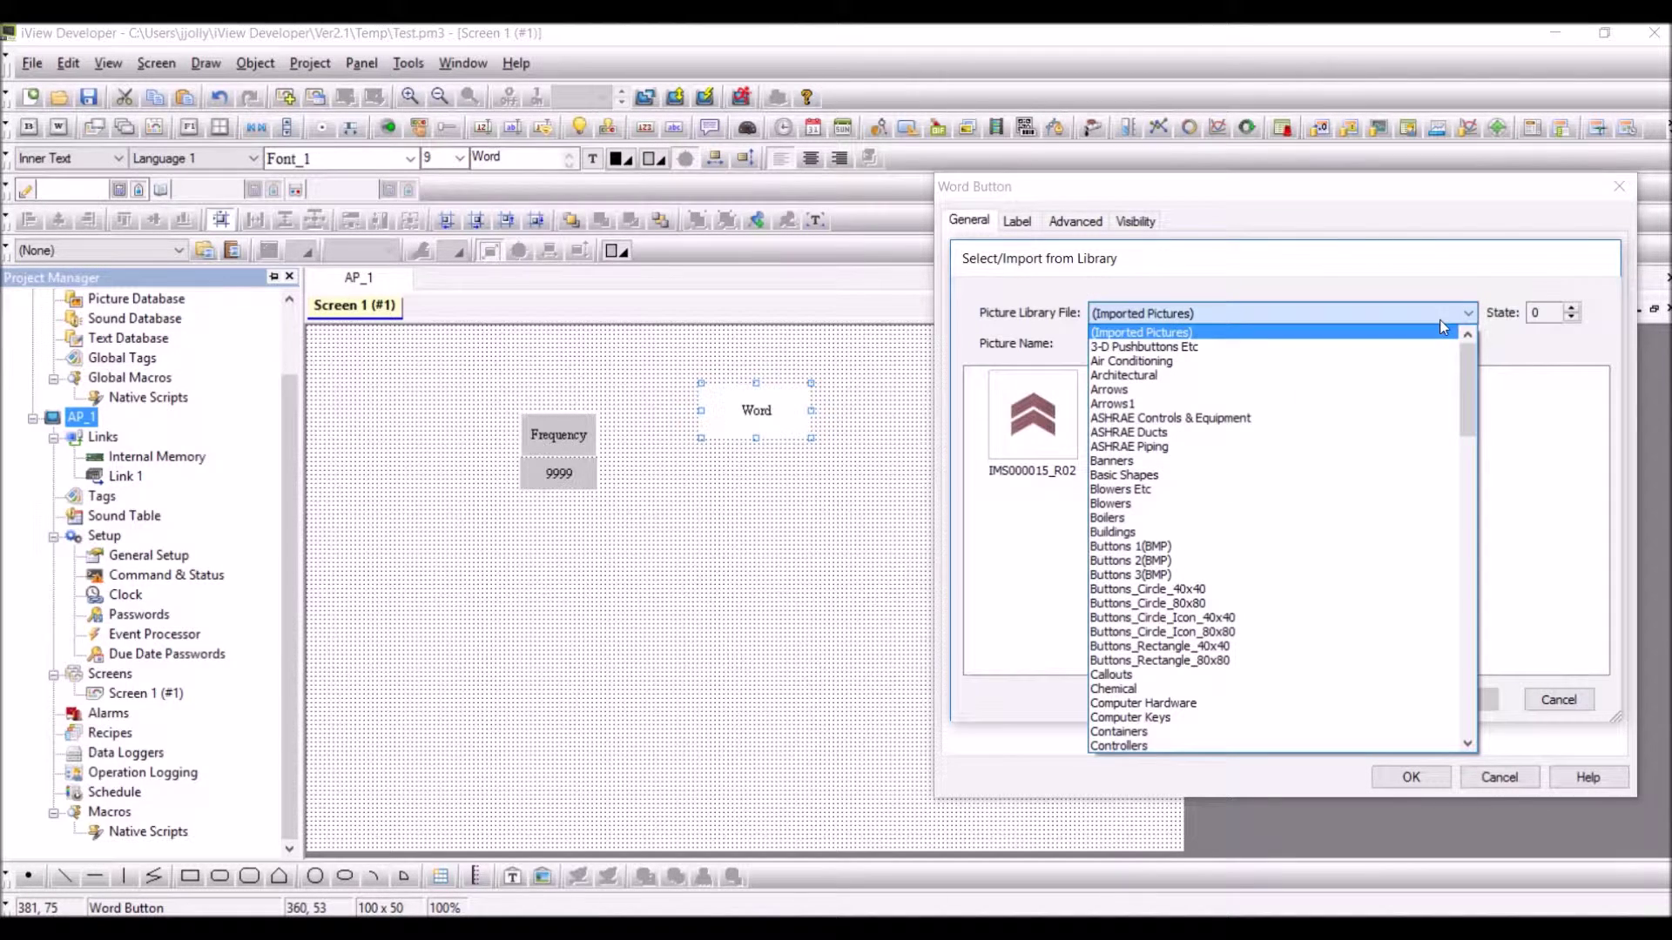
pyautogui.moveTo(1470, 363); pyautogui.dragTo(1470, 390)
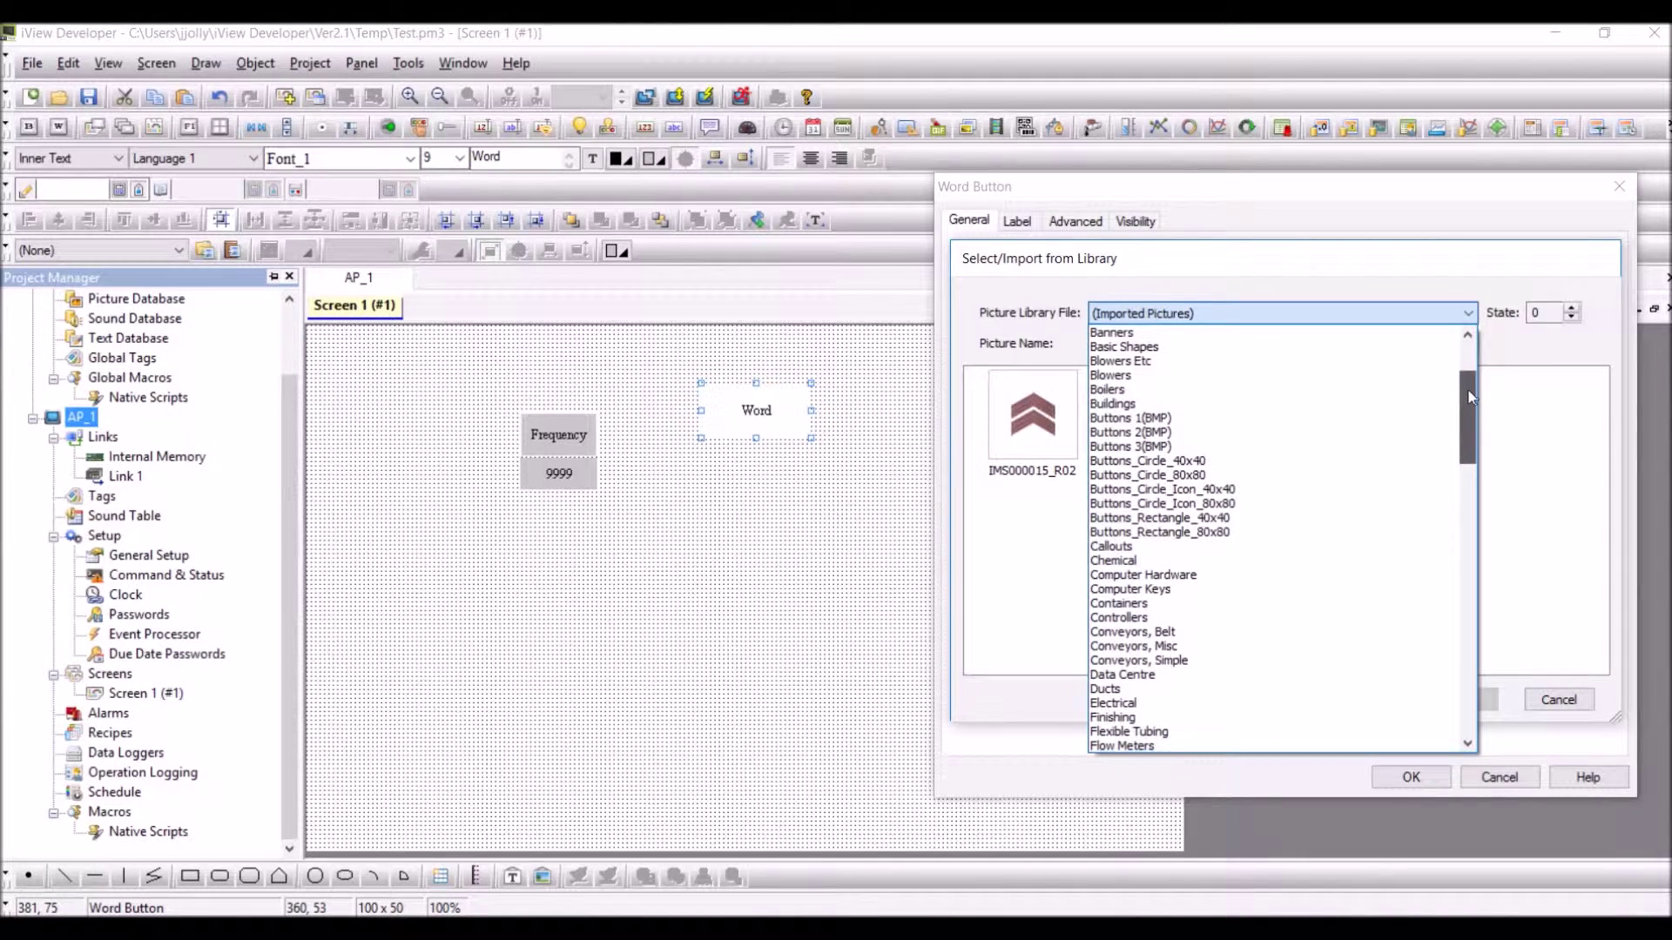
pyautogui.scroll(2, 1466, 418)
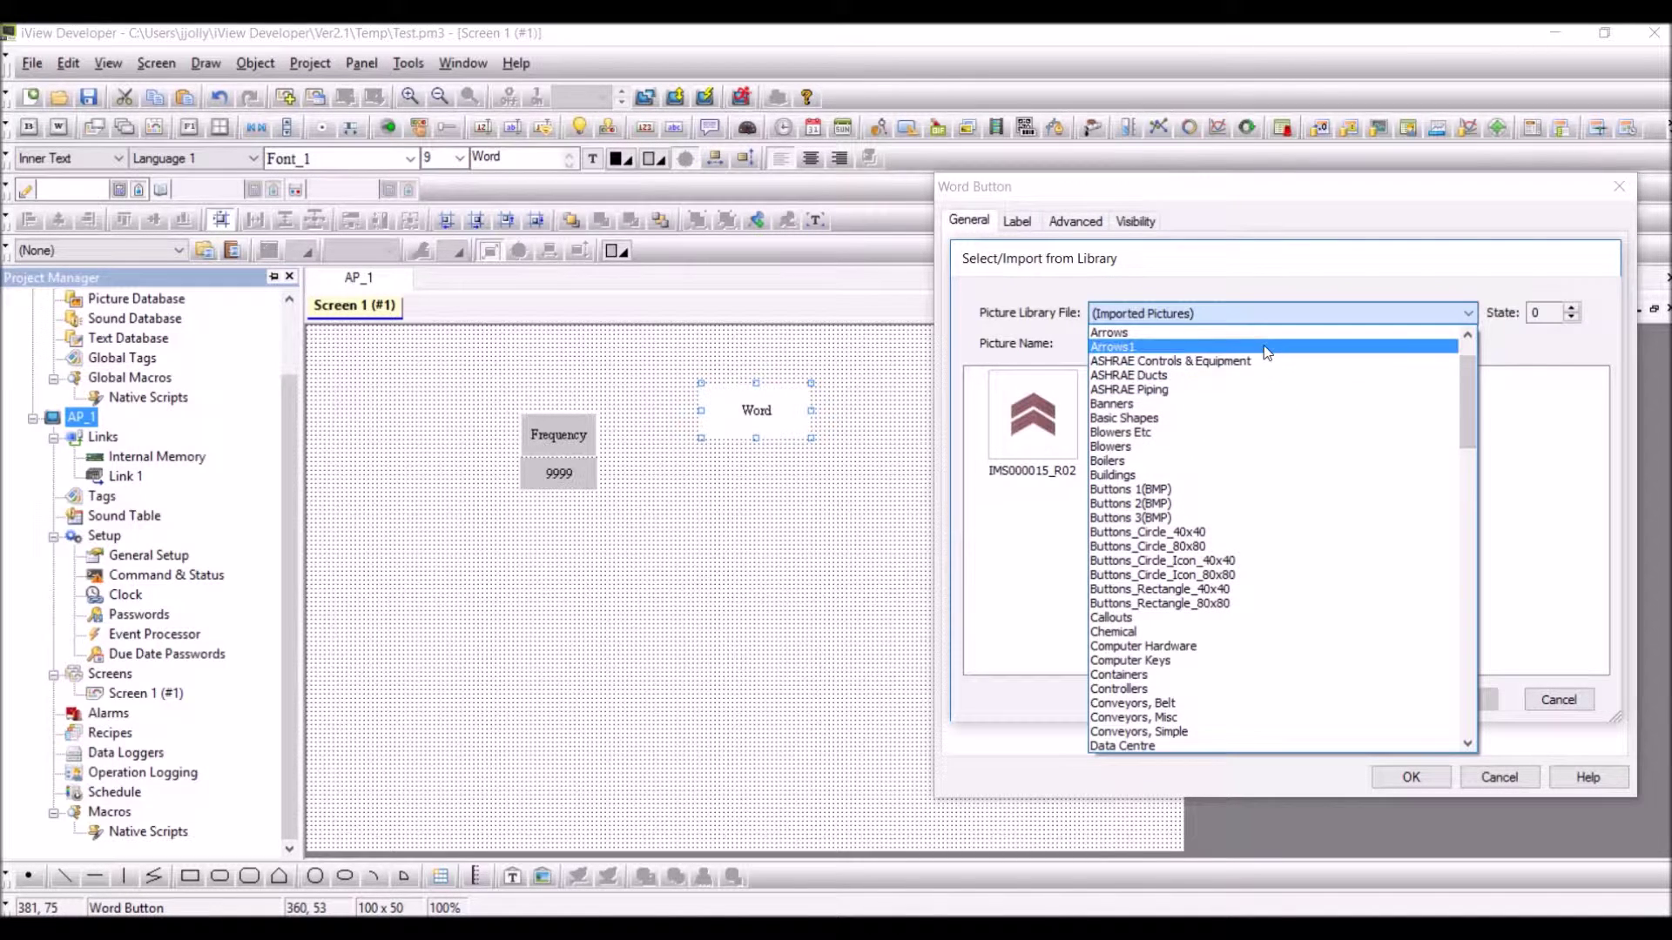
pyautogui.click(1267, 347)
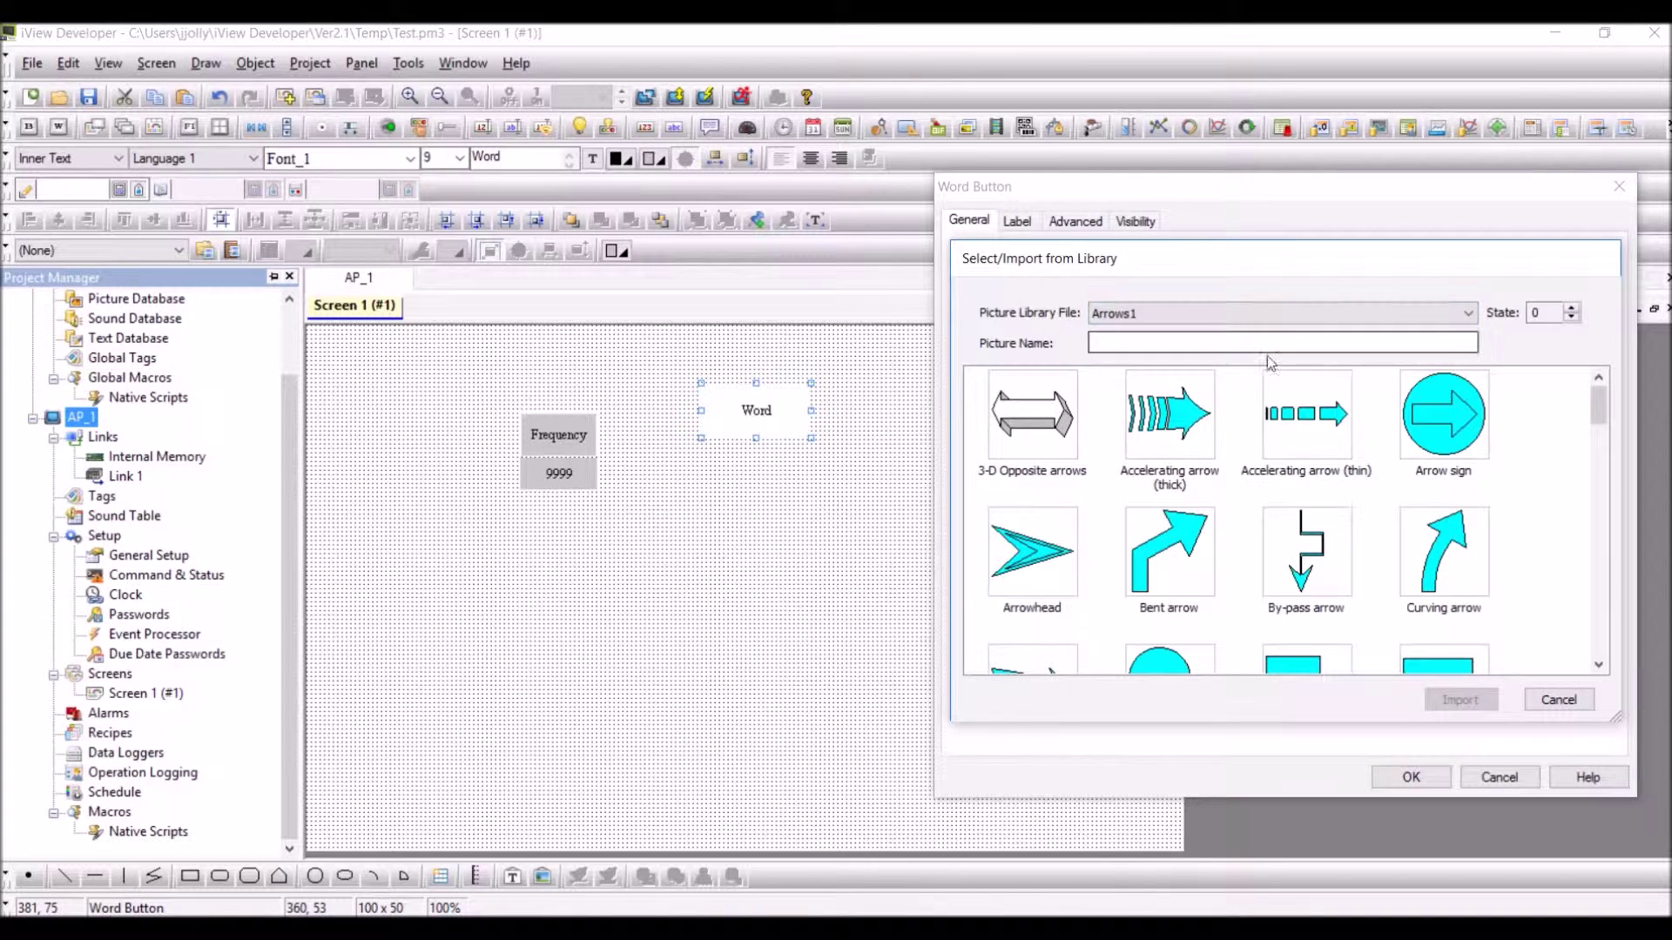
pyautogui.click(1323, 314)
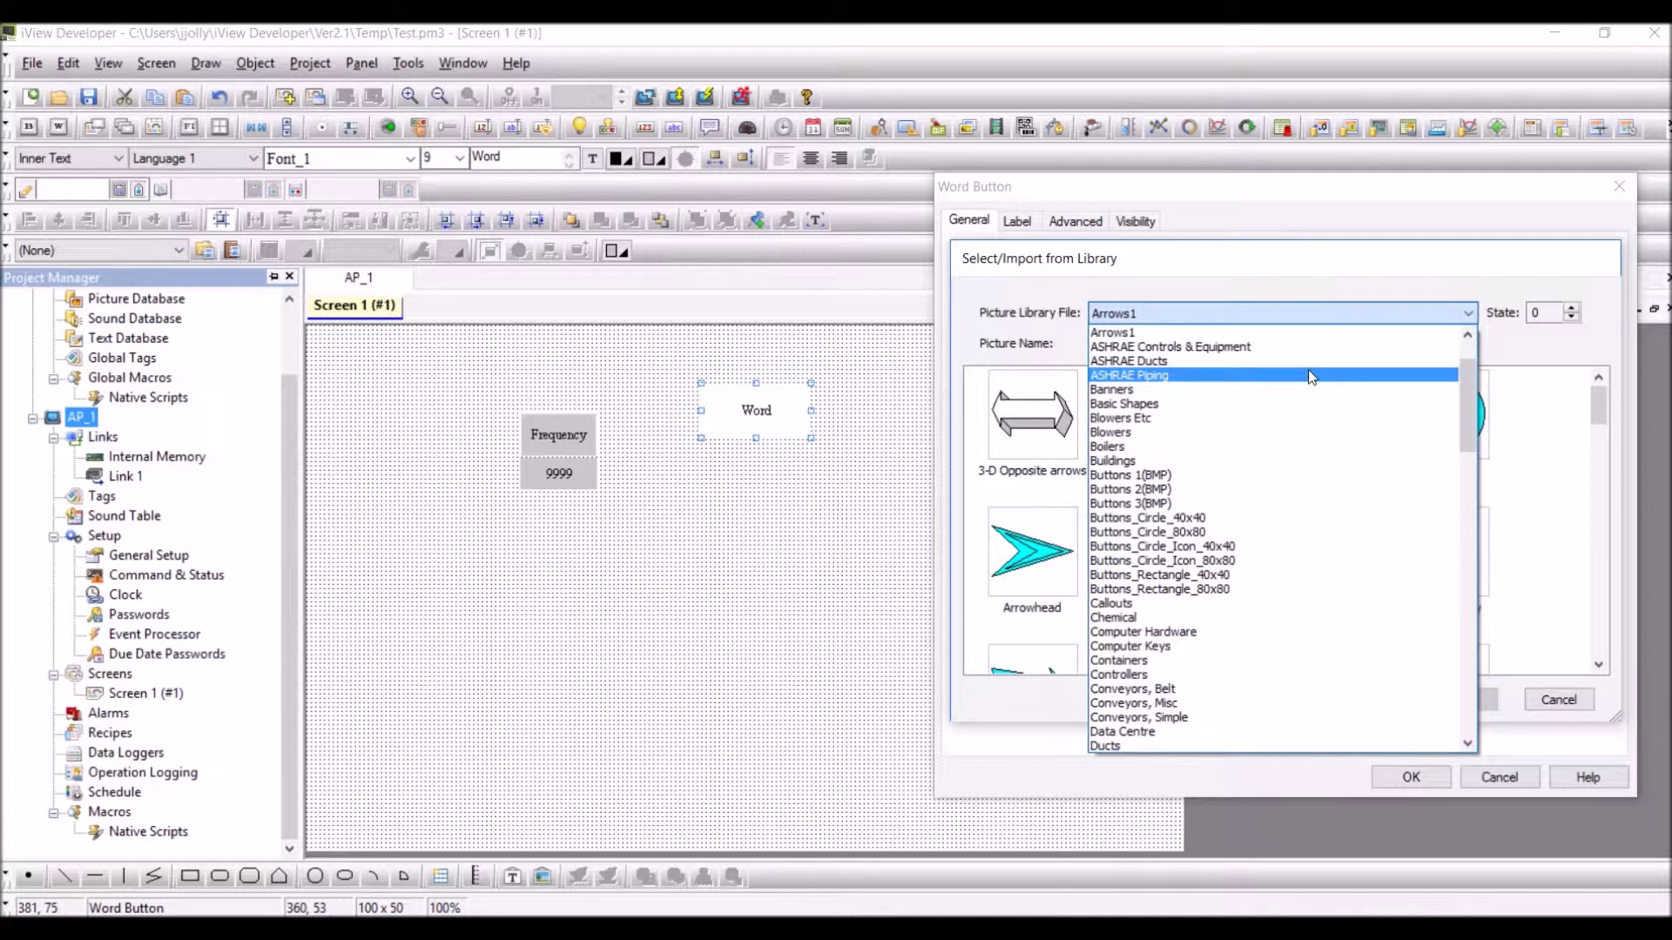
pyautogui.click(1307, 315)
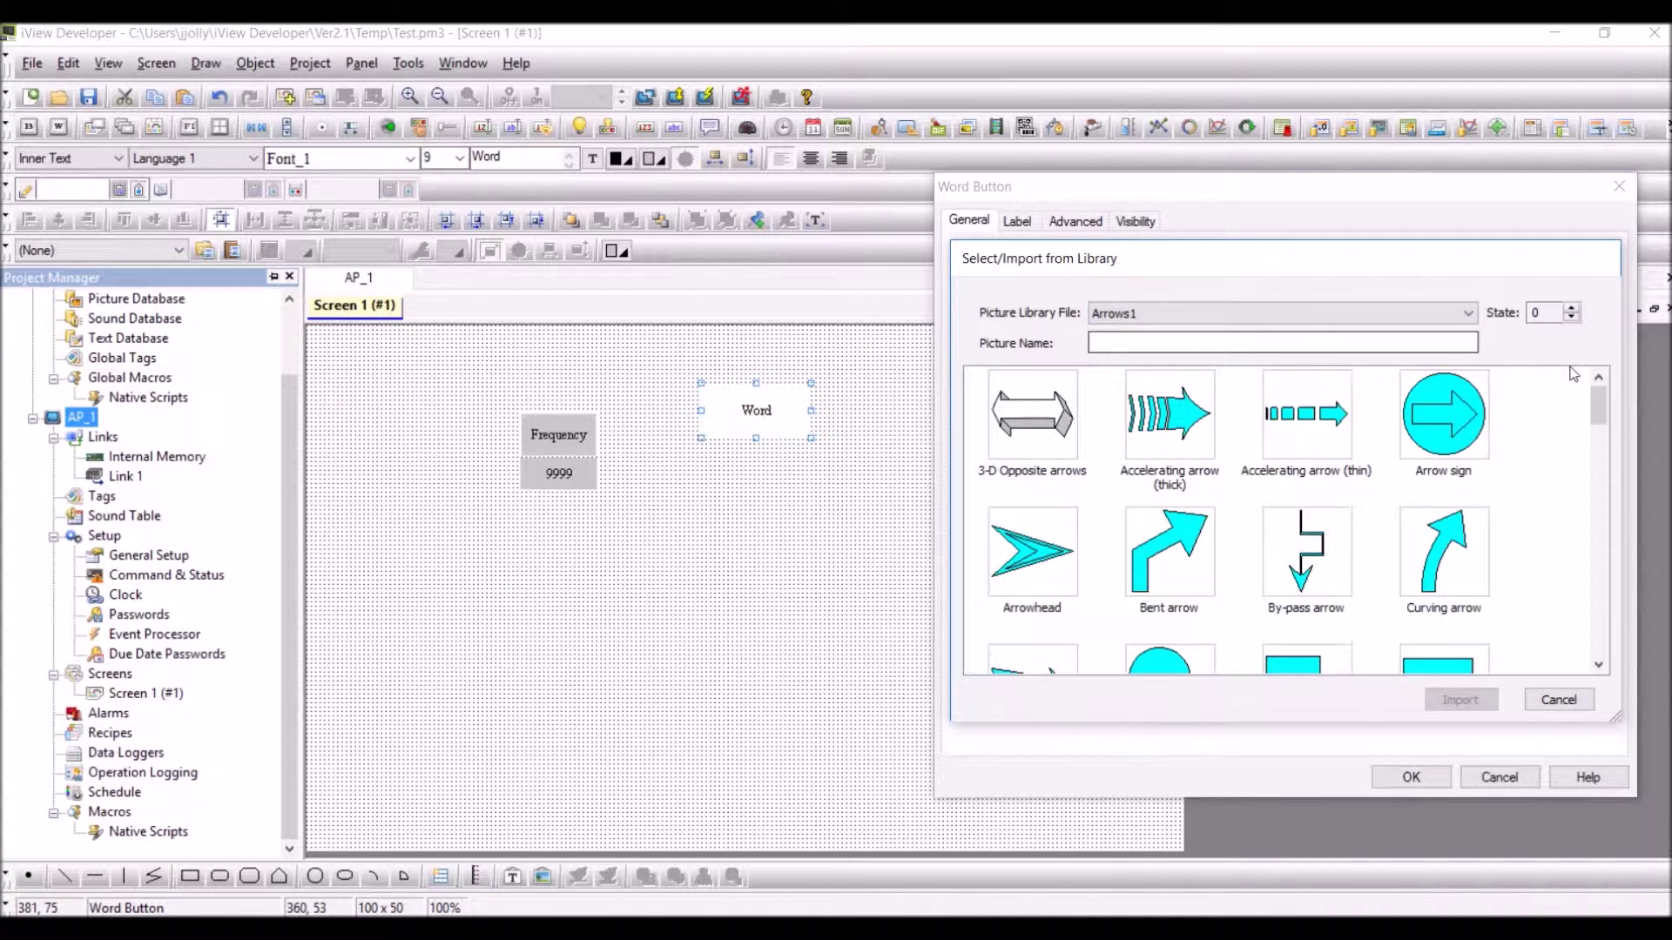
pyautogui.click(1464, 316)
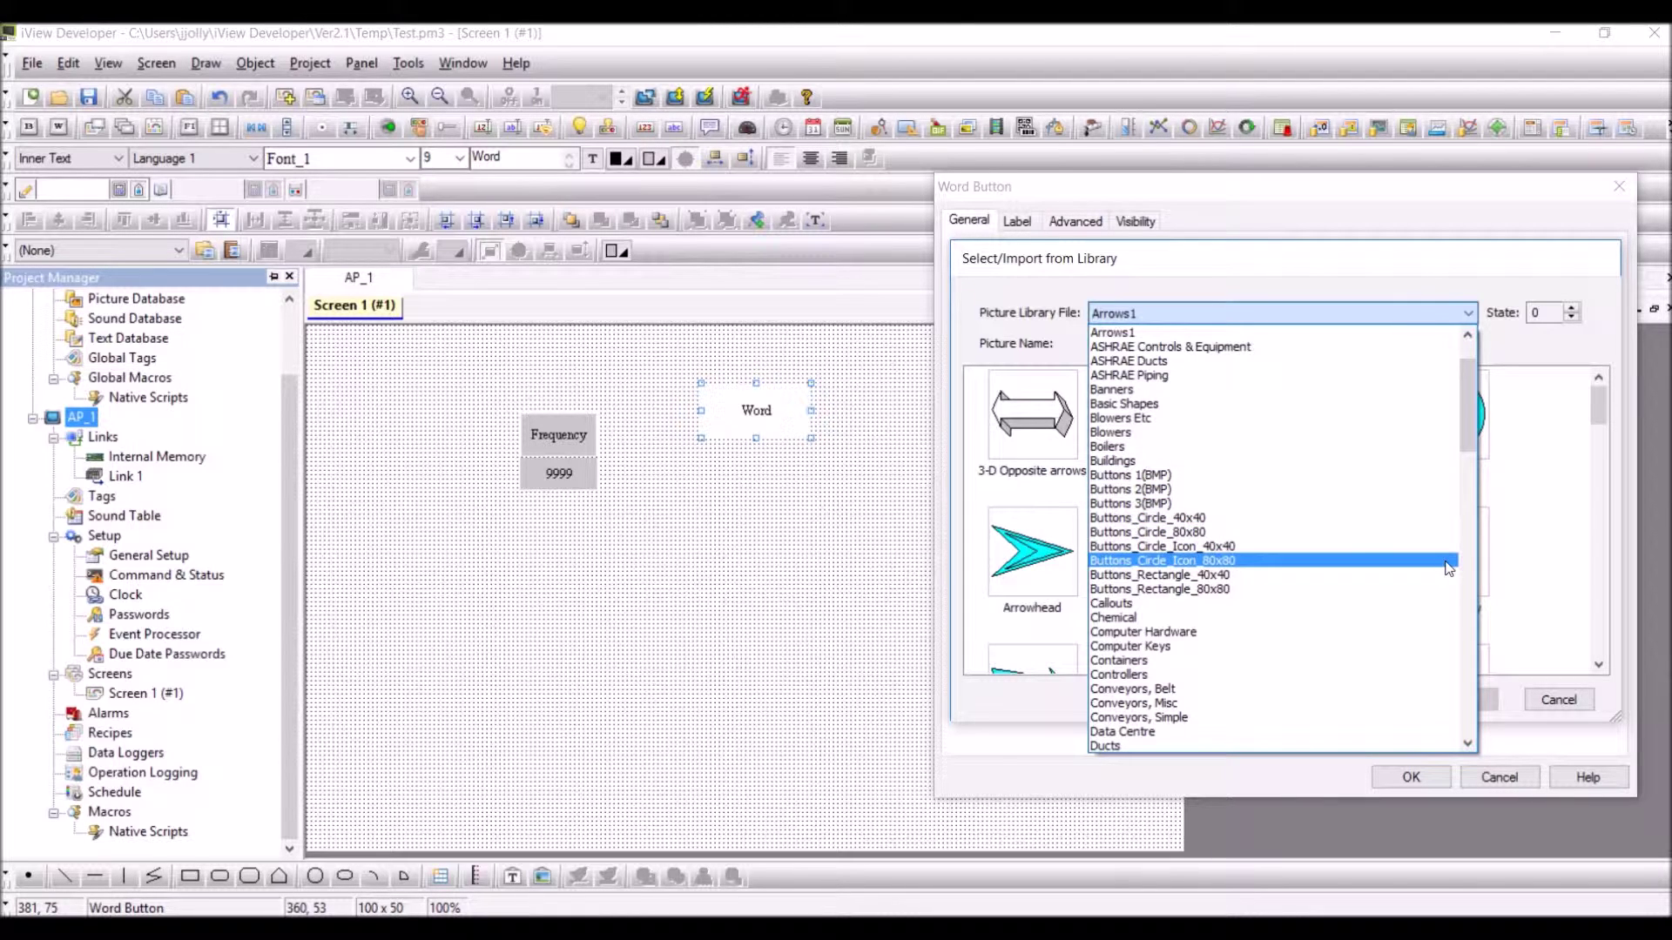
pyautogui.moveTo(1465, 446)
pyautogui.mouseDown()
pyautogui.moveTo(1469, 407)
pyautogui.moveTo(1468, 461)
pyautogui.mouseUp()
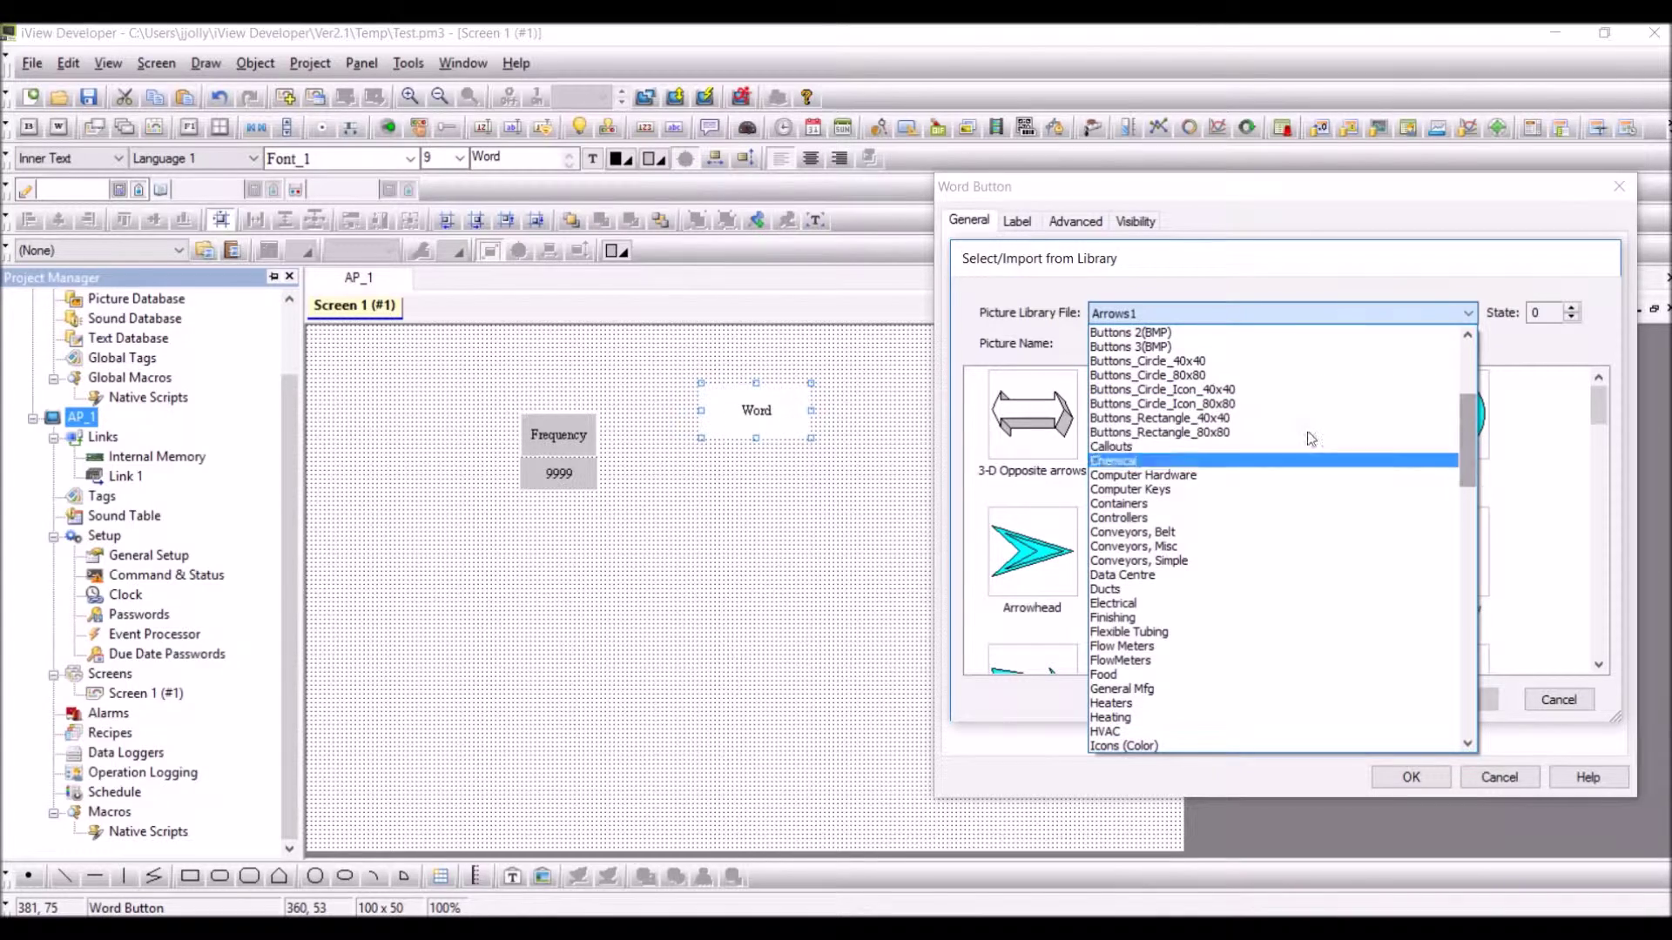
# Step: Check Buttons 3, Boilers, Banners, ASHRAE and Indicators_Arrow_40x40 libraries, then cancel without importing
pyautogui.click(1194, 347)
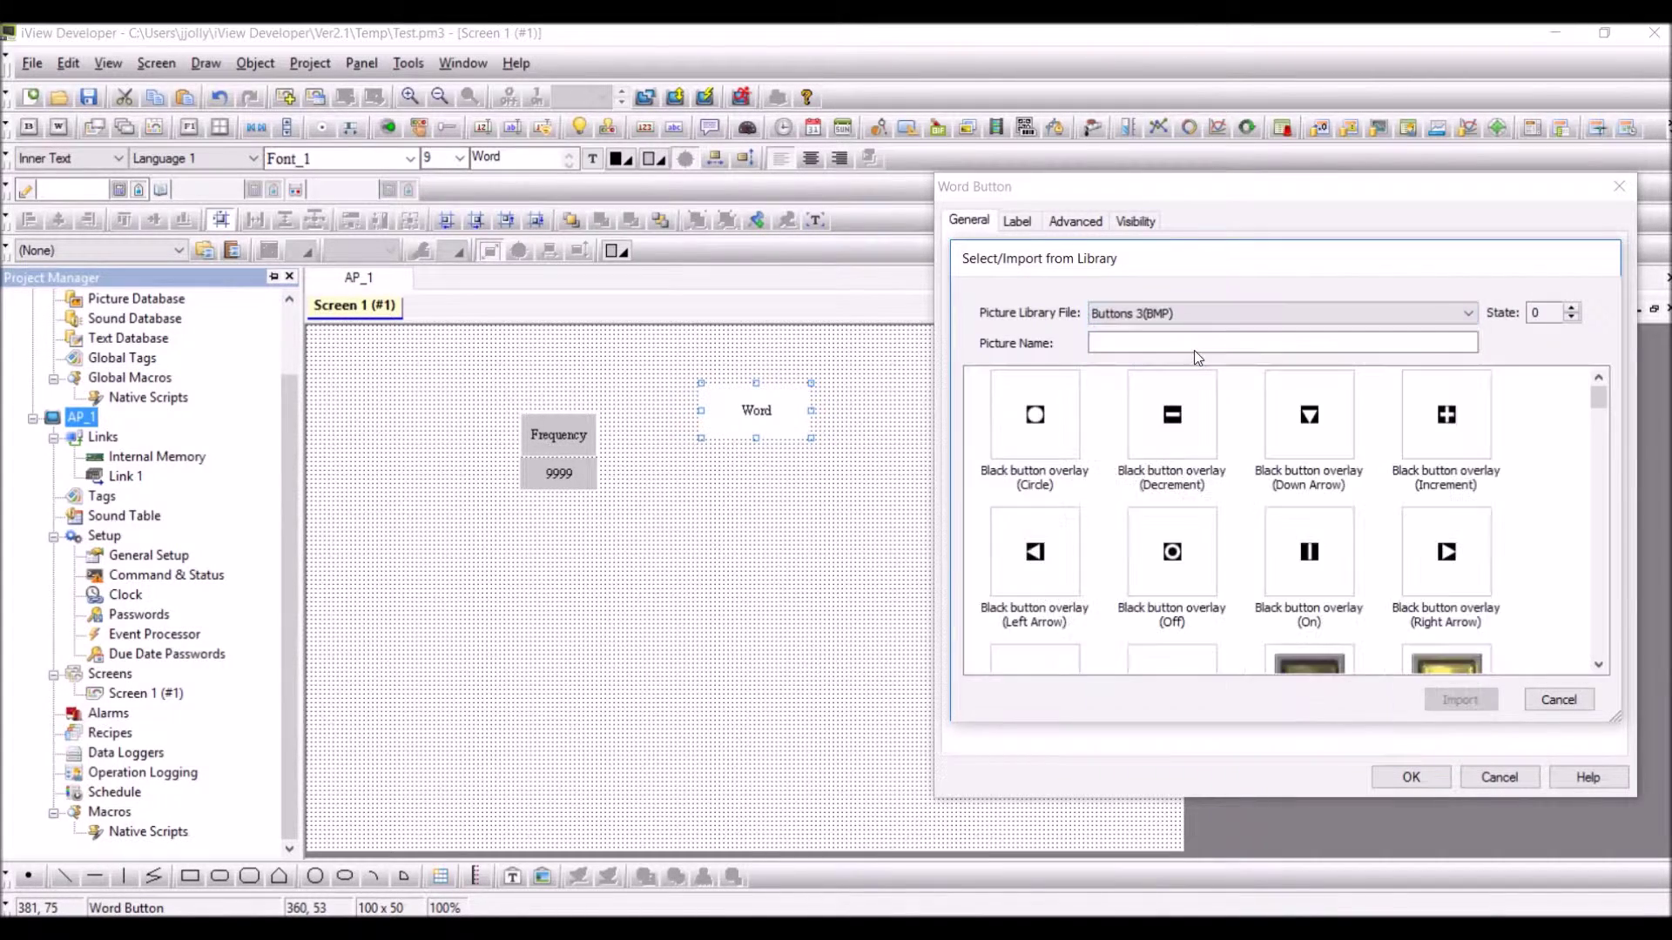
pyautogui.press('Up')
pyautogui.press('Up')
pyautogui.press('Up')
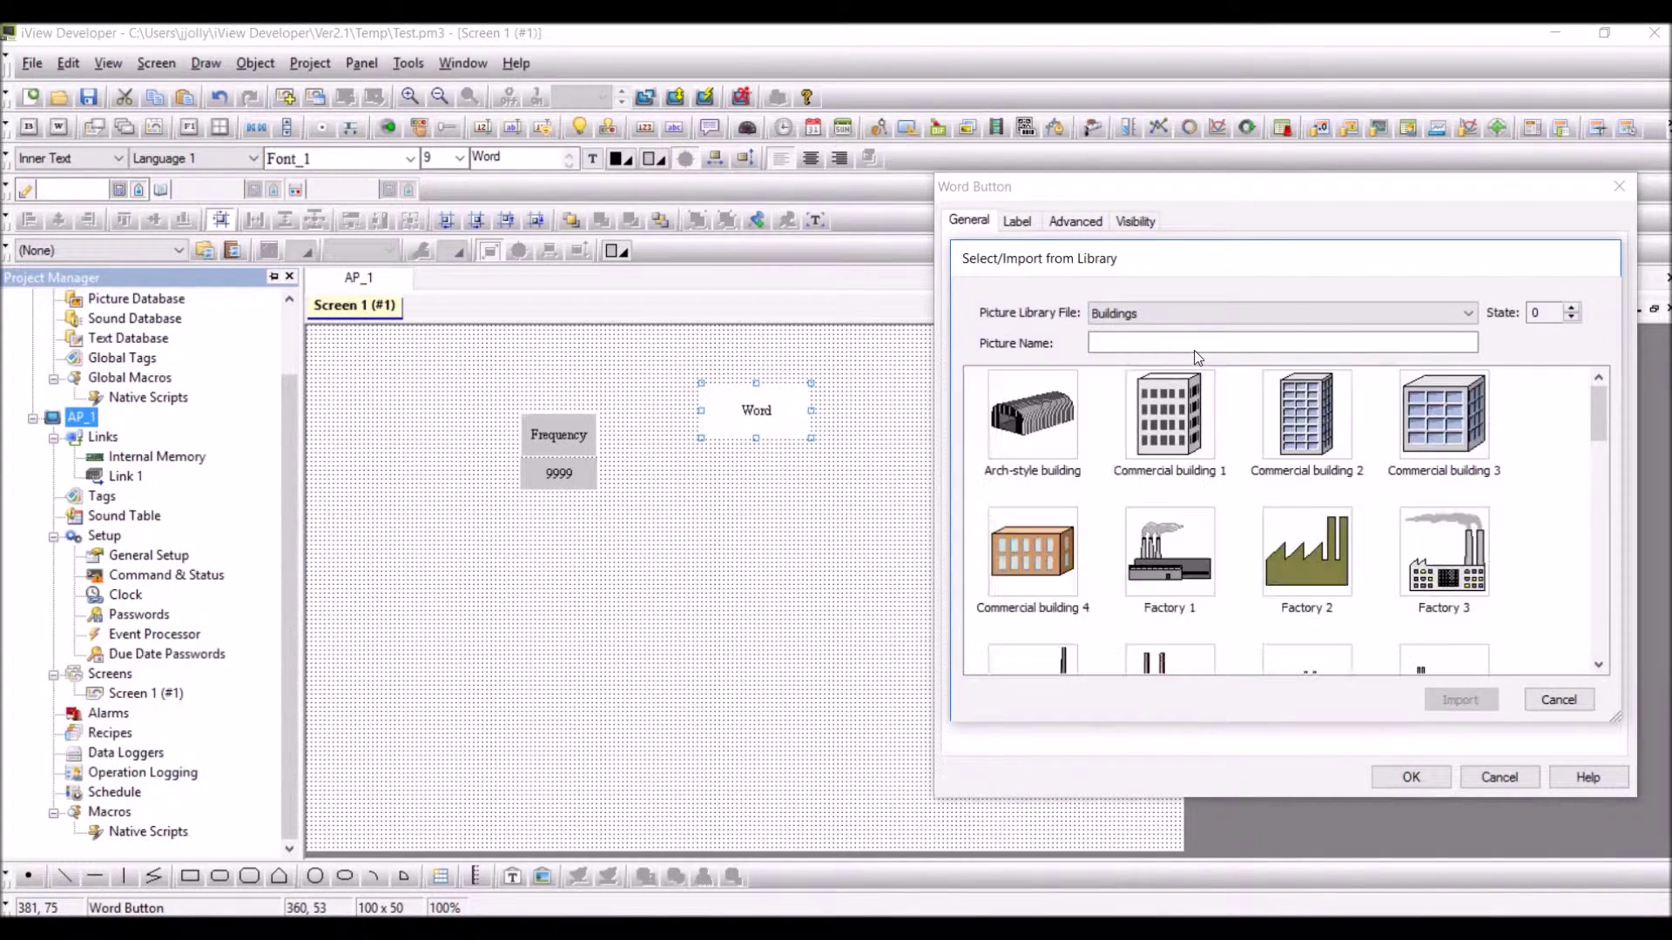
pyautogui.press('Up')
pyautogui.press('Up')
pyautogui.press('Up')
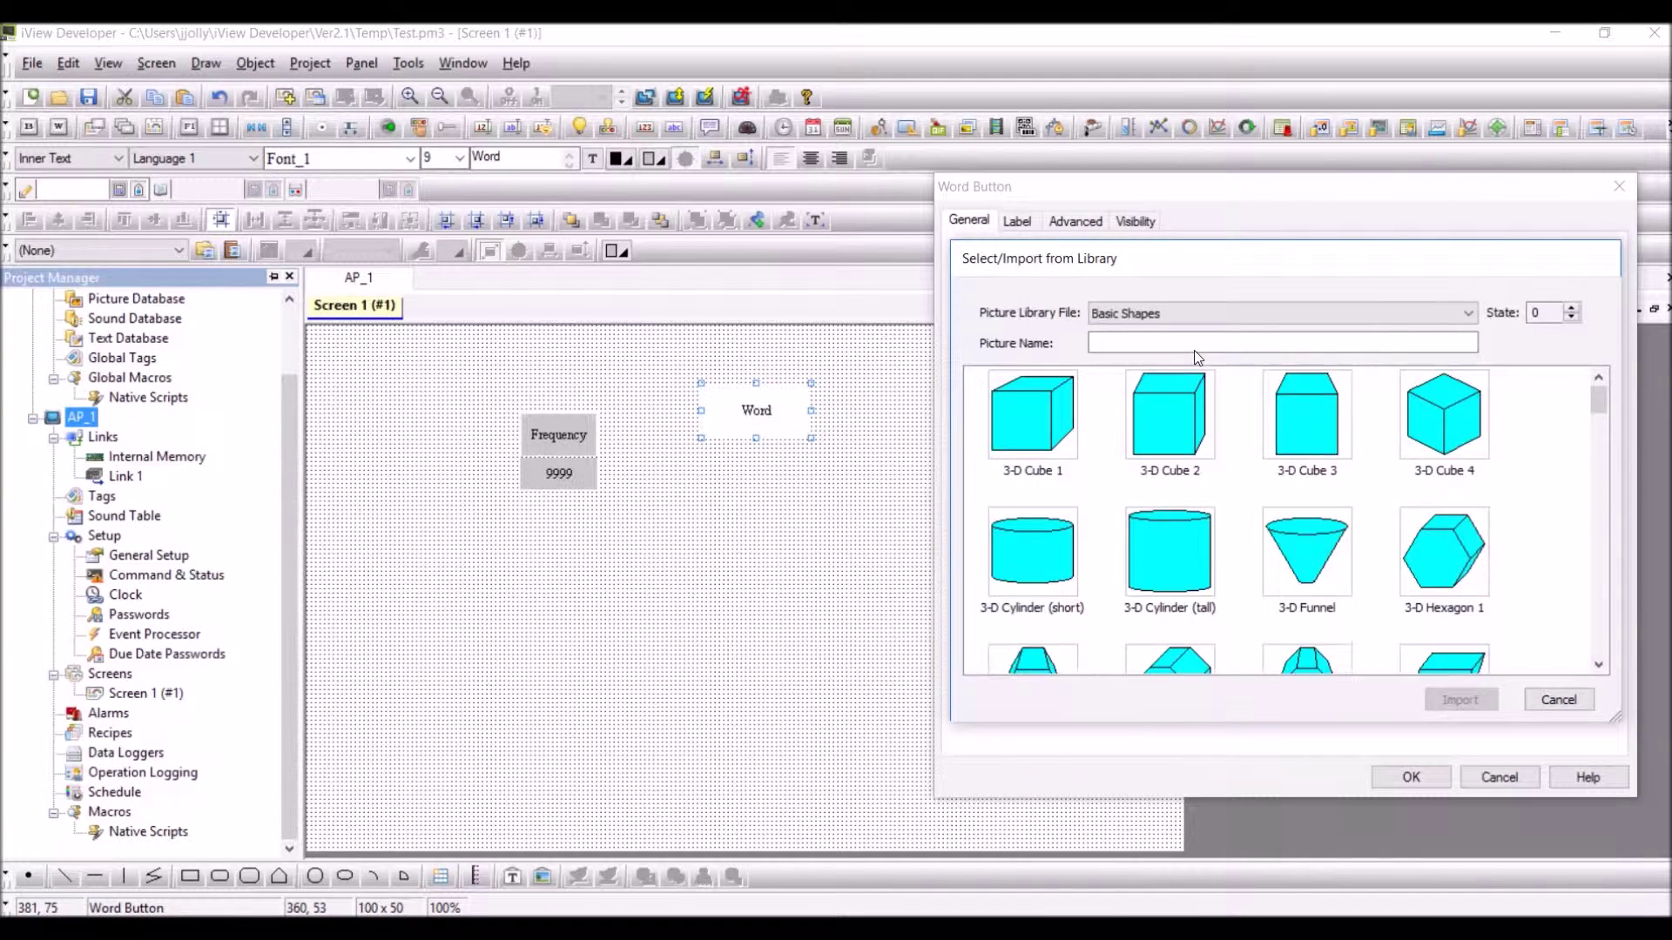
pyautogui.press('Up')
pyautogui.press('Up')
pyautogui.press('Up')
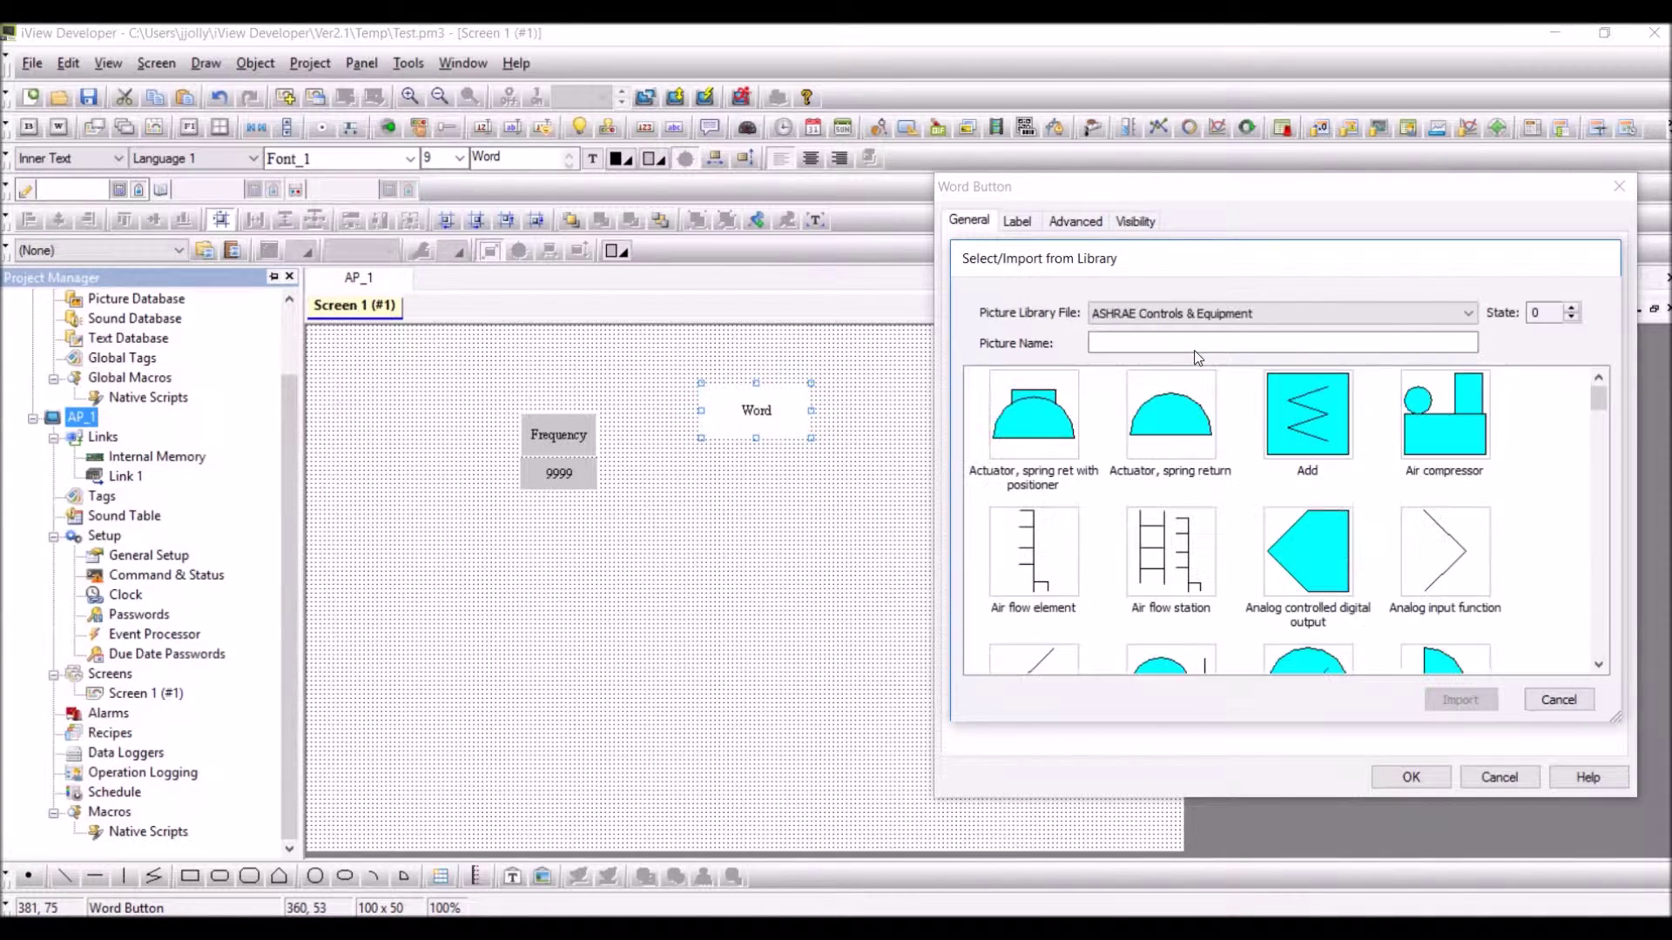
pyautogui.click(1364, 315)
pyautogui.moveTo(1474, 391); pyautogui.dragTo(1474, 374)
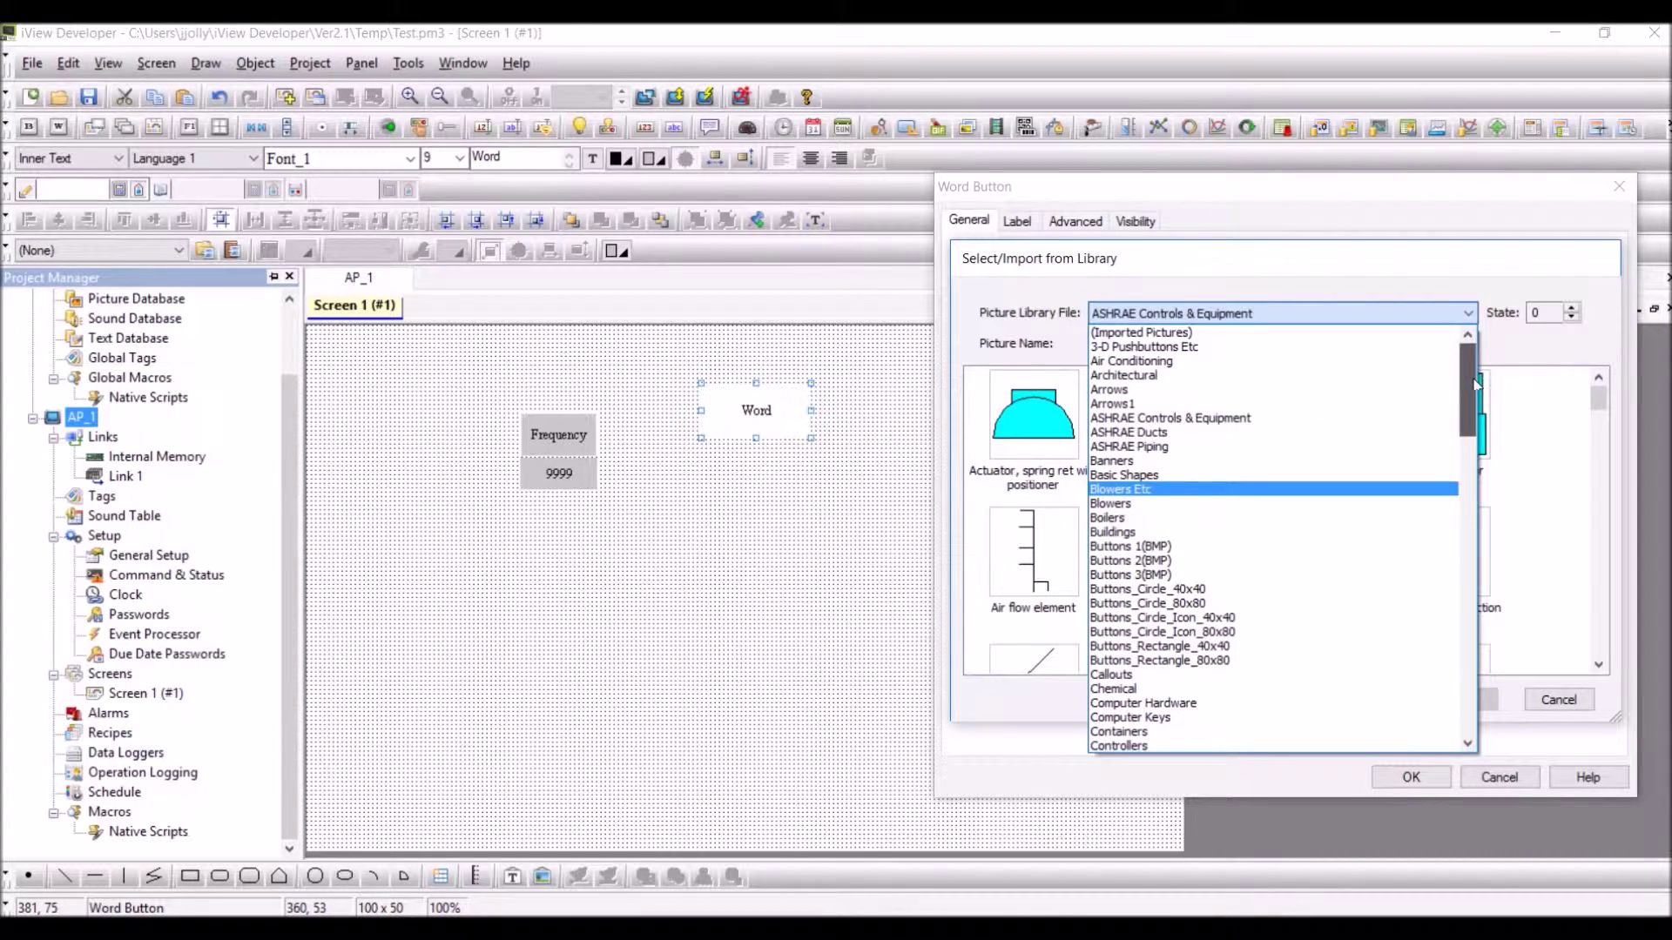
pyautogui.moveTo(1476, 384); pyautogui.dragTo(1481, 492)
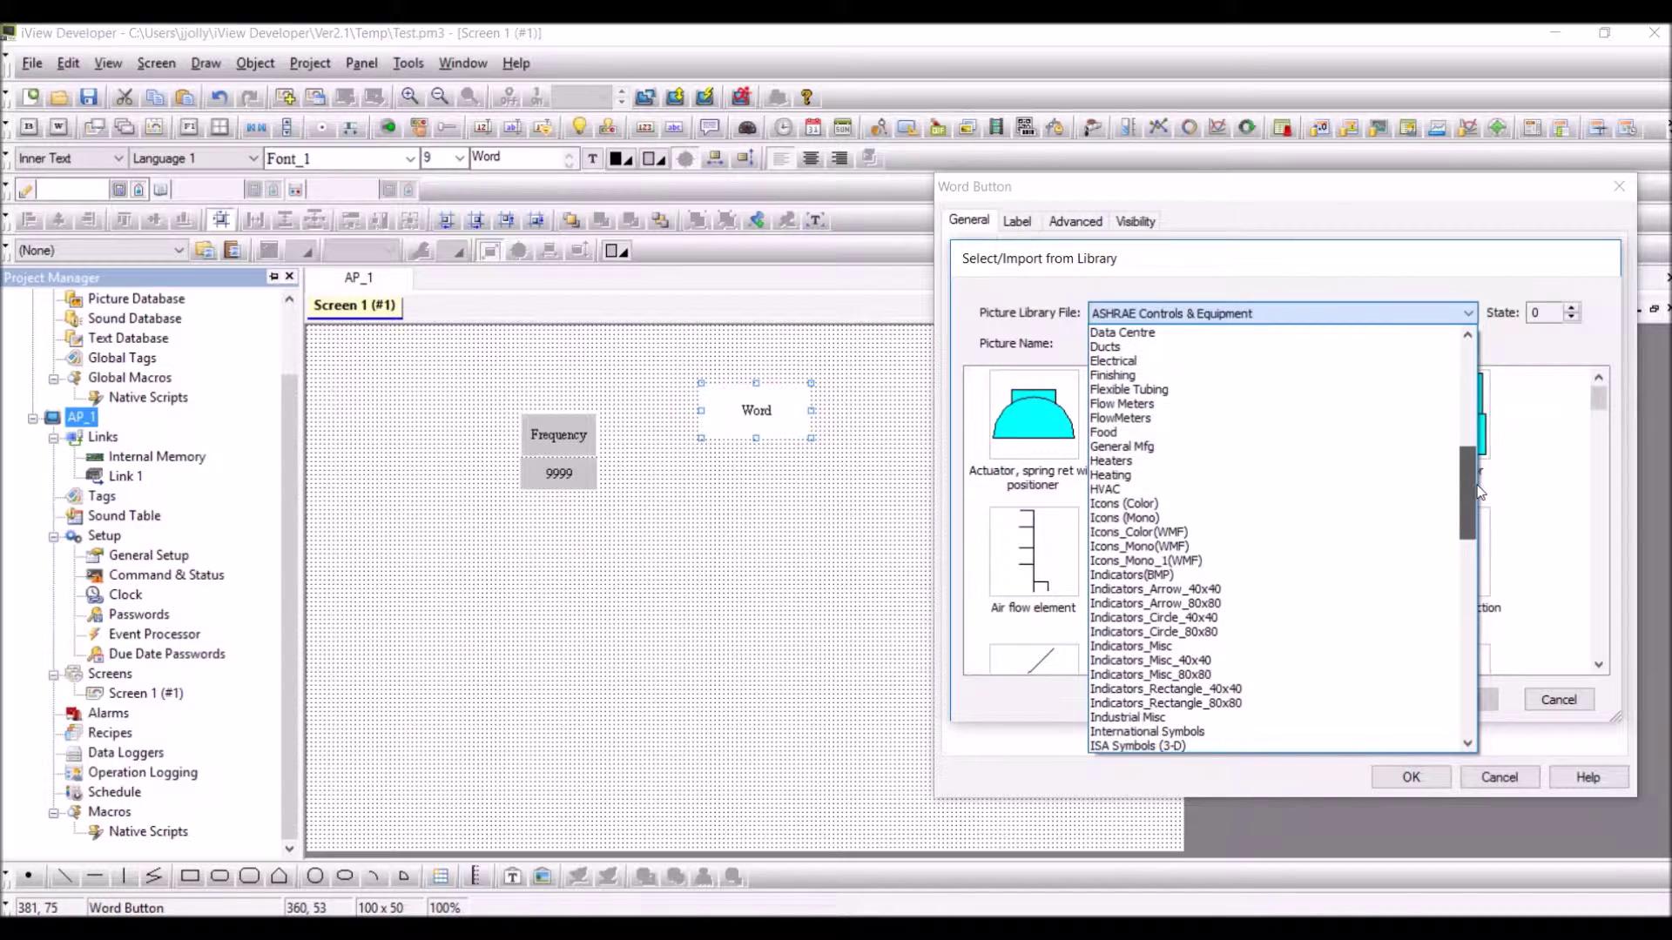
pyautogui.click(1246, 590)
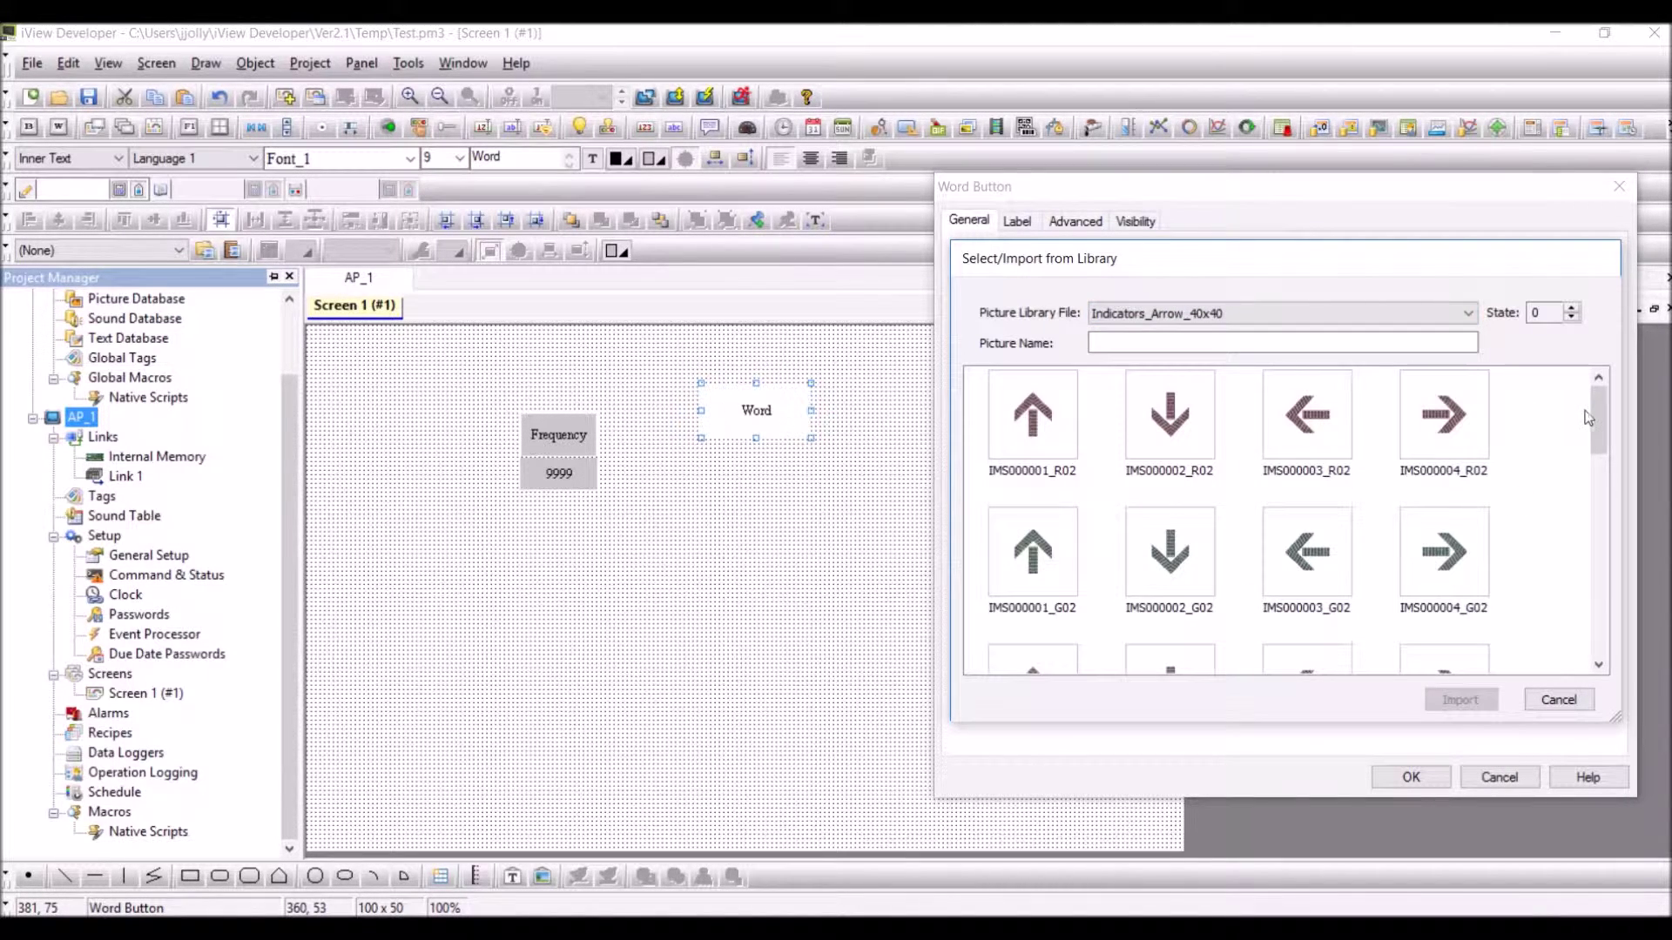
pyautogui.moveTo(1598, 411); pyautogui.dragTo(1590, 598)
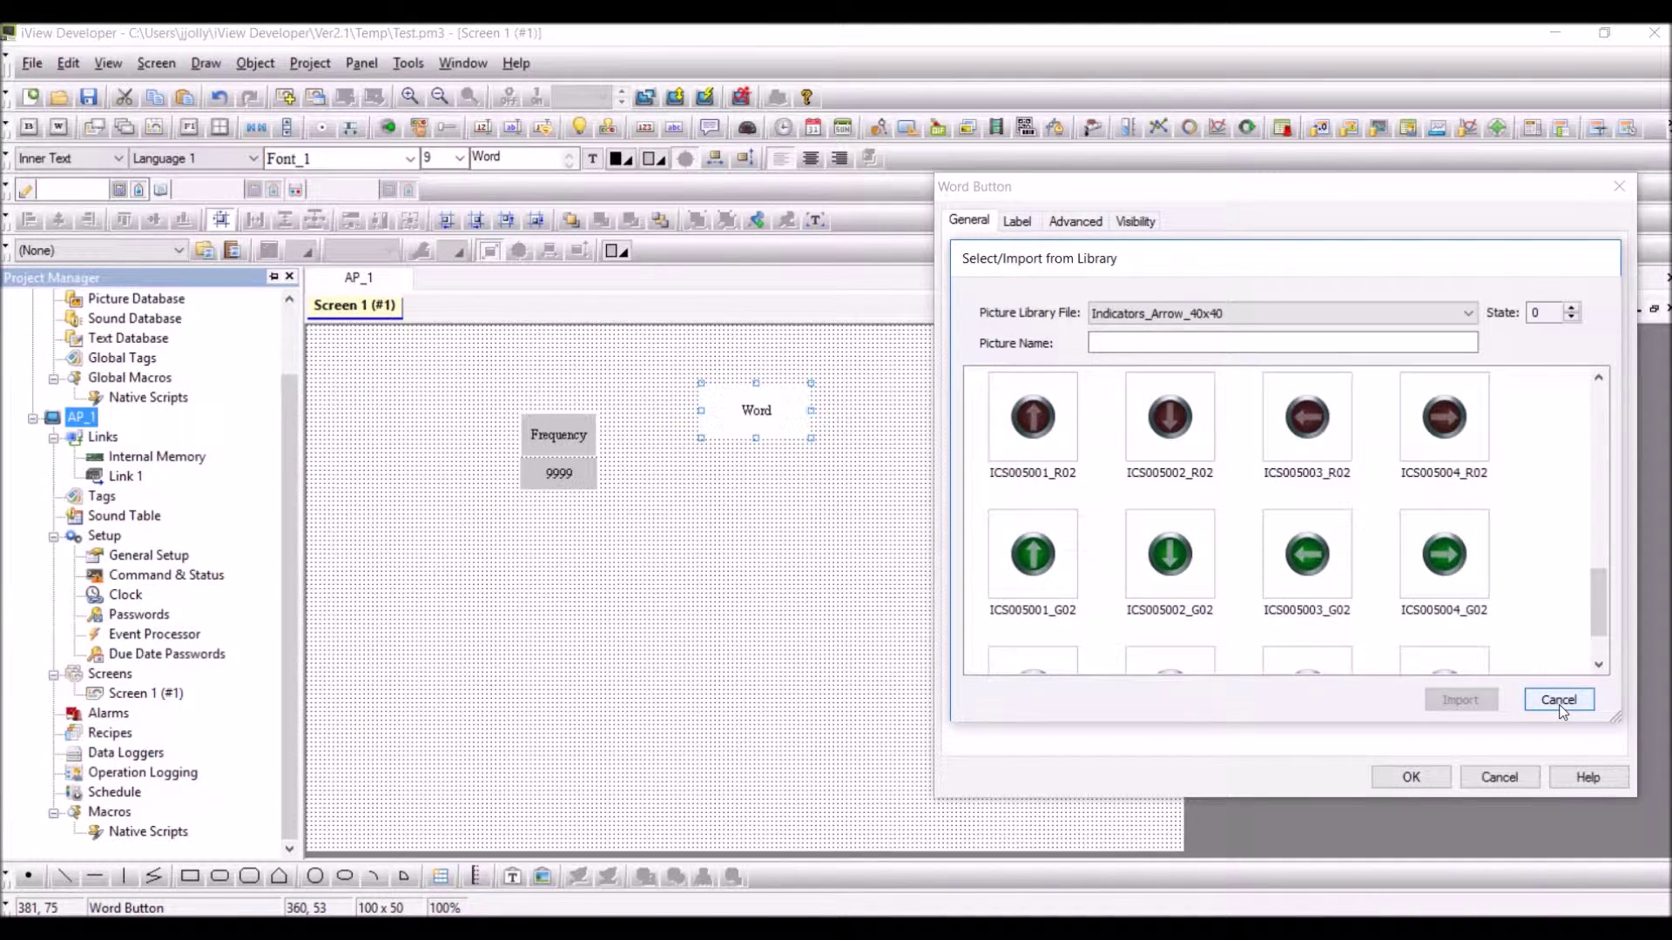
pyautogui.click(1559, 702)
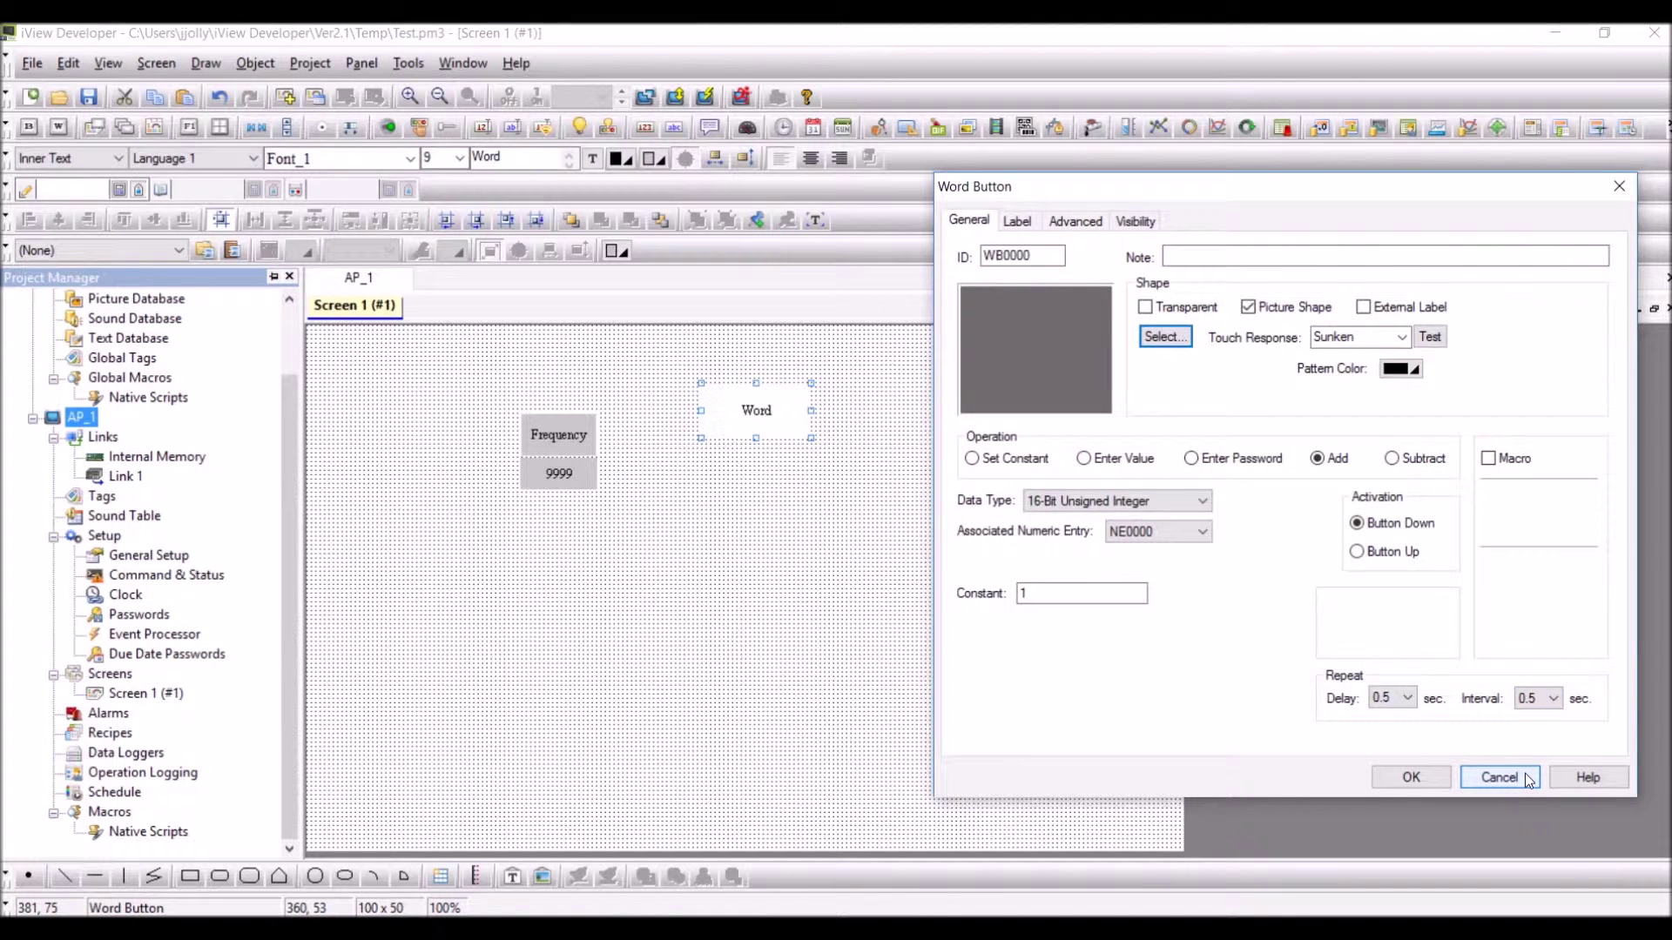
# Step: Discard the button settings, reopen them, and switch the button to a picture shape
pyautogui.click(1526, 780)
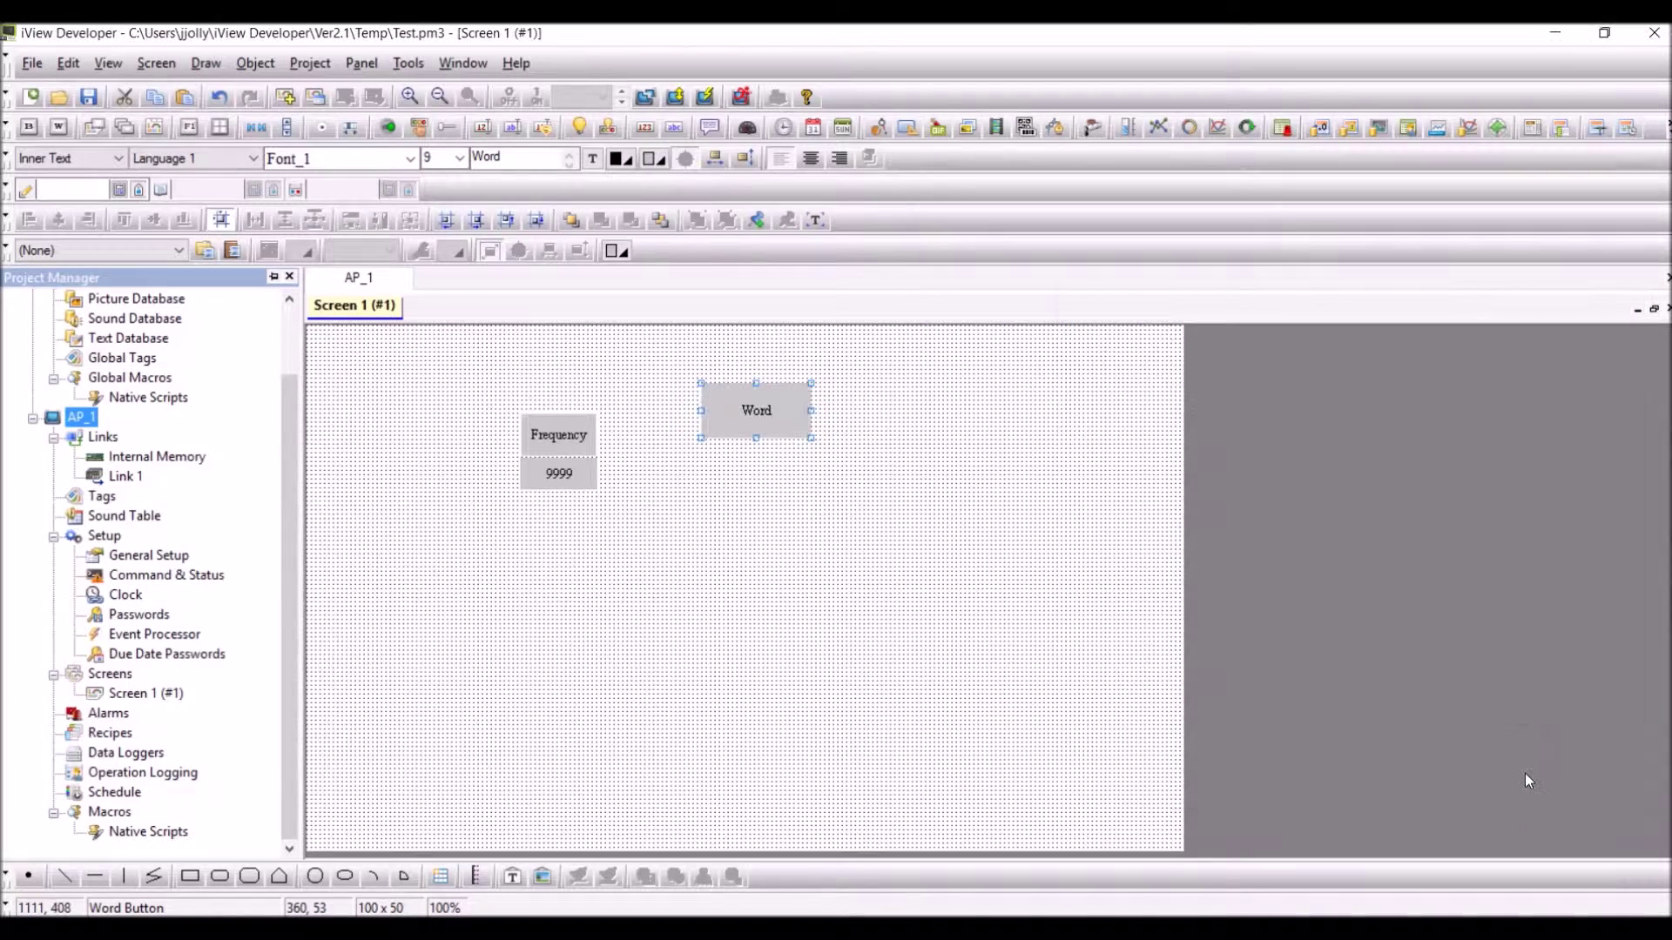
pyautogui.doubleClick(780, 401)
pyautogui.click(1048, 464)
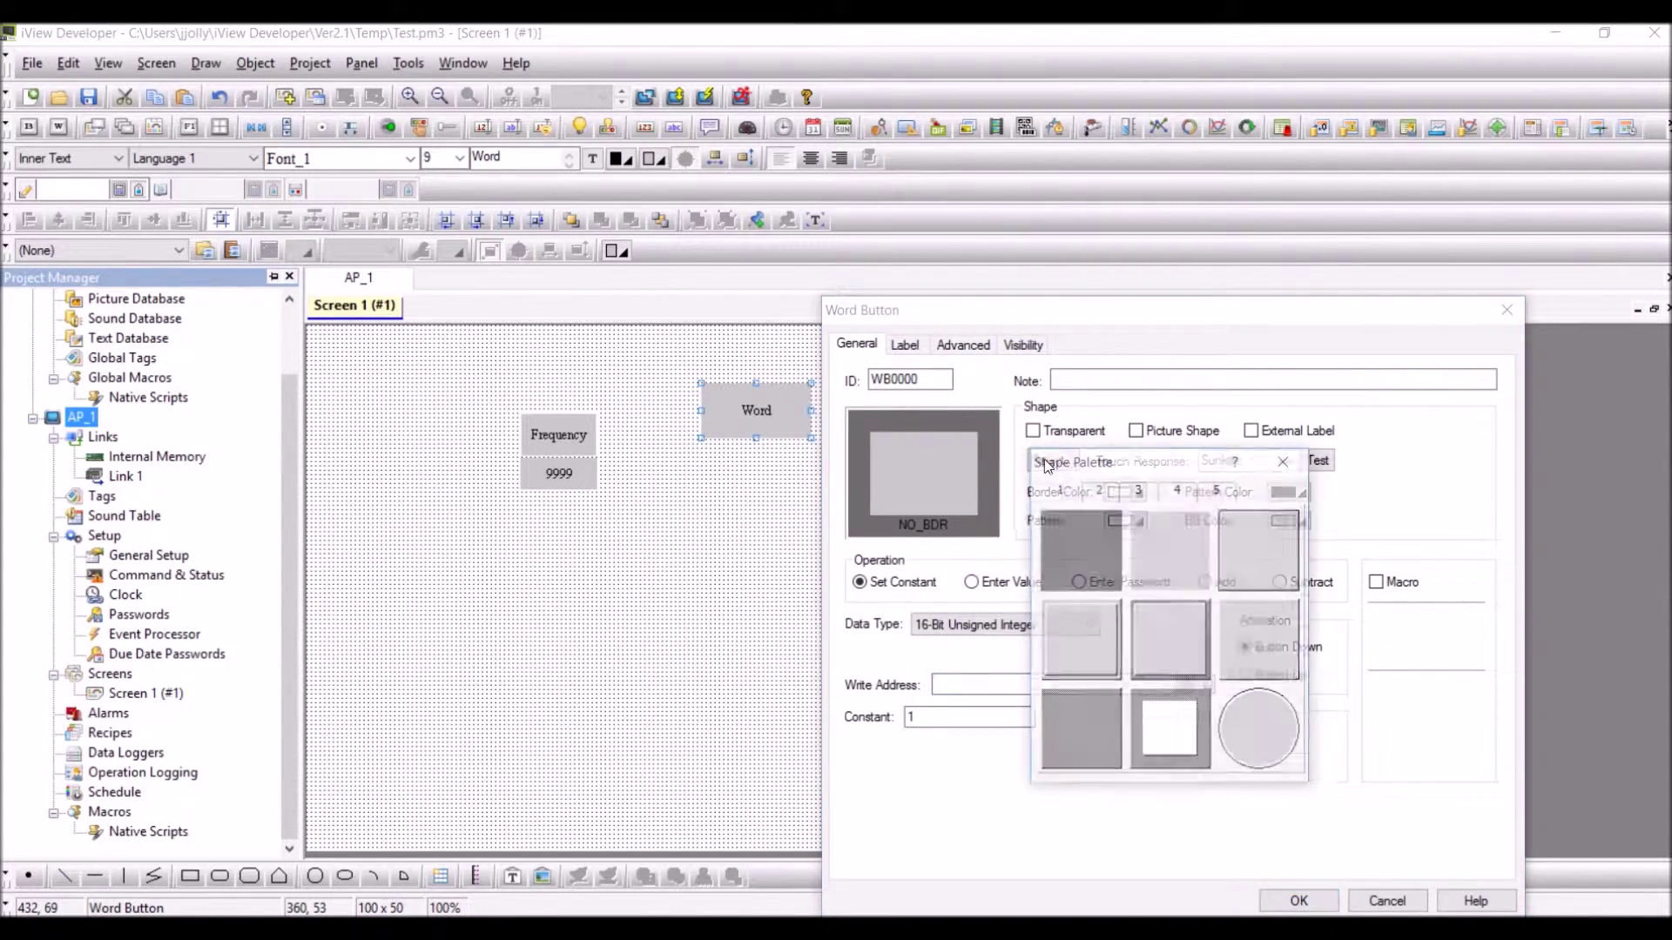
pyautogui.click(1286, 461)
pyautogui.click(1137, 431)
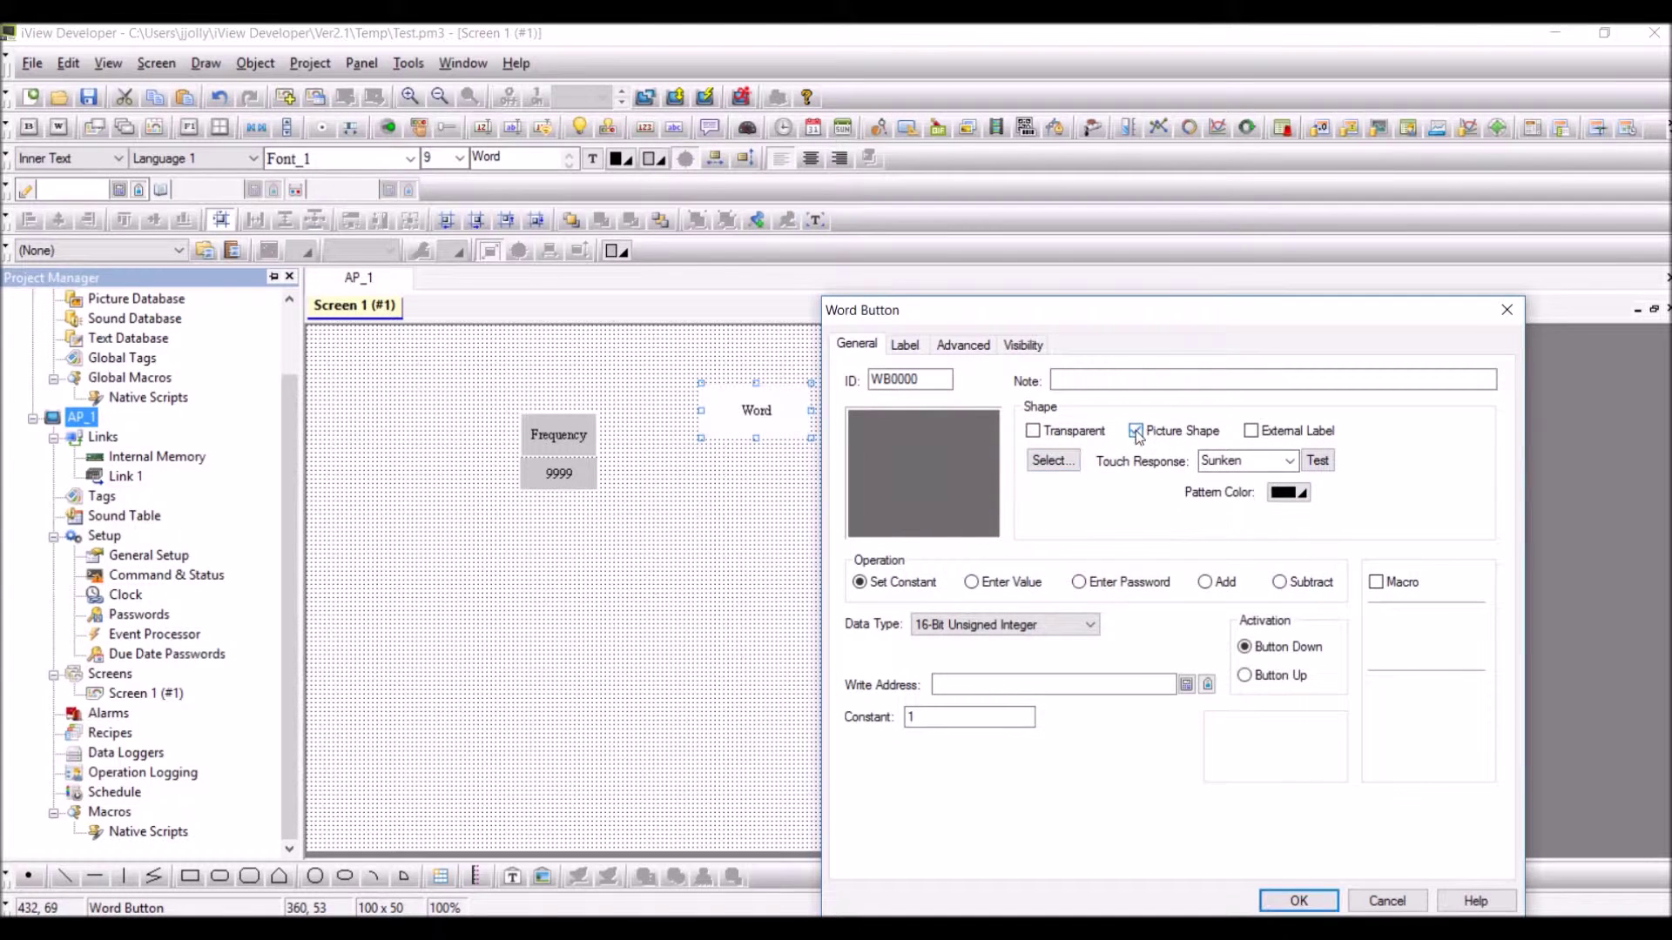
# Step: Choose the up-arrow picture IMS000001_R02 from the Imported Pictures library
pyautogui.click(1052, 460)
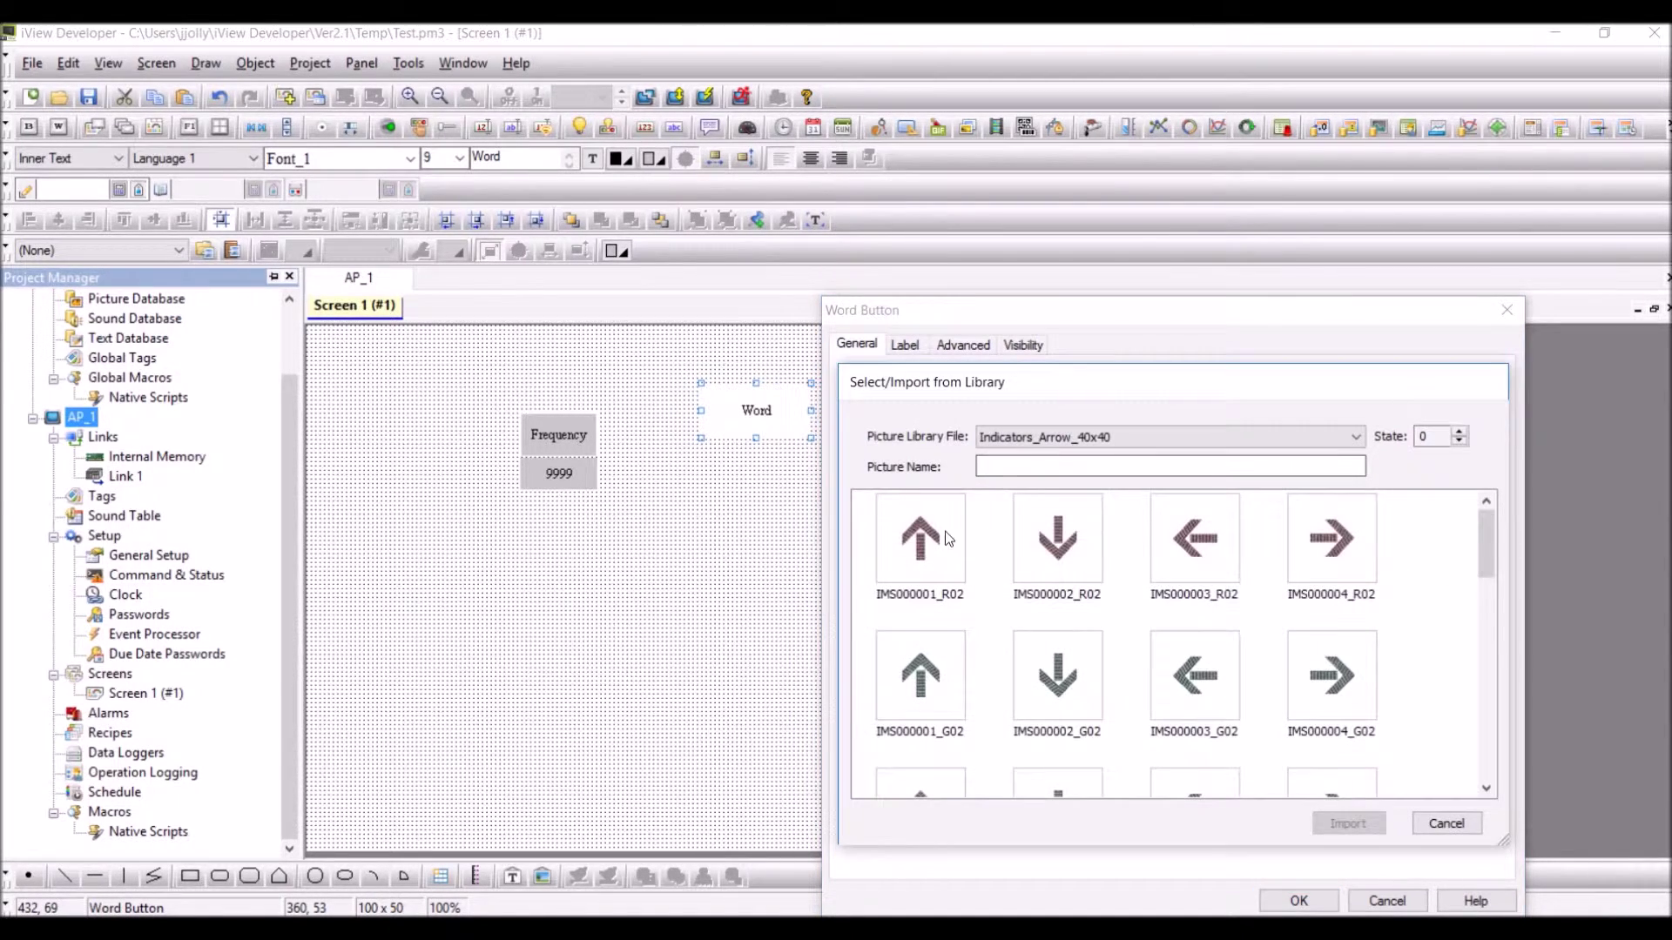
pyautogui.click(1166, 436)
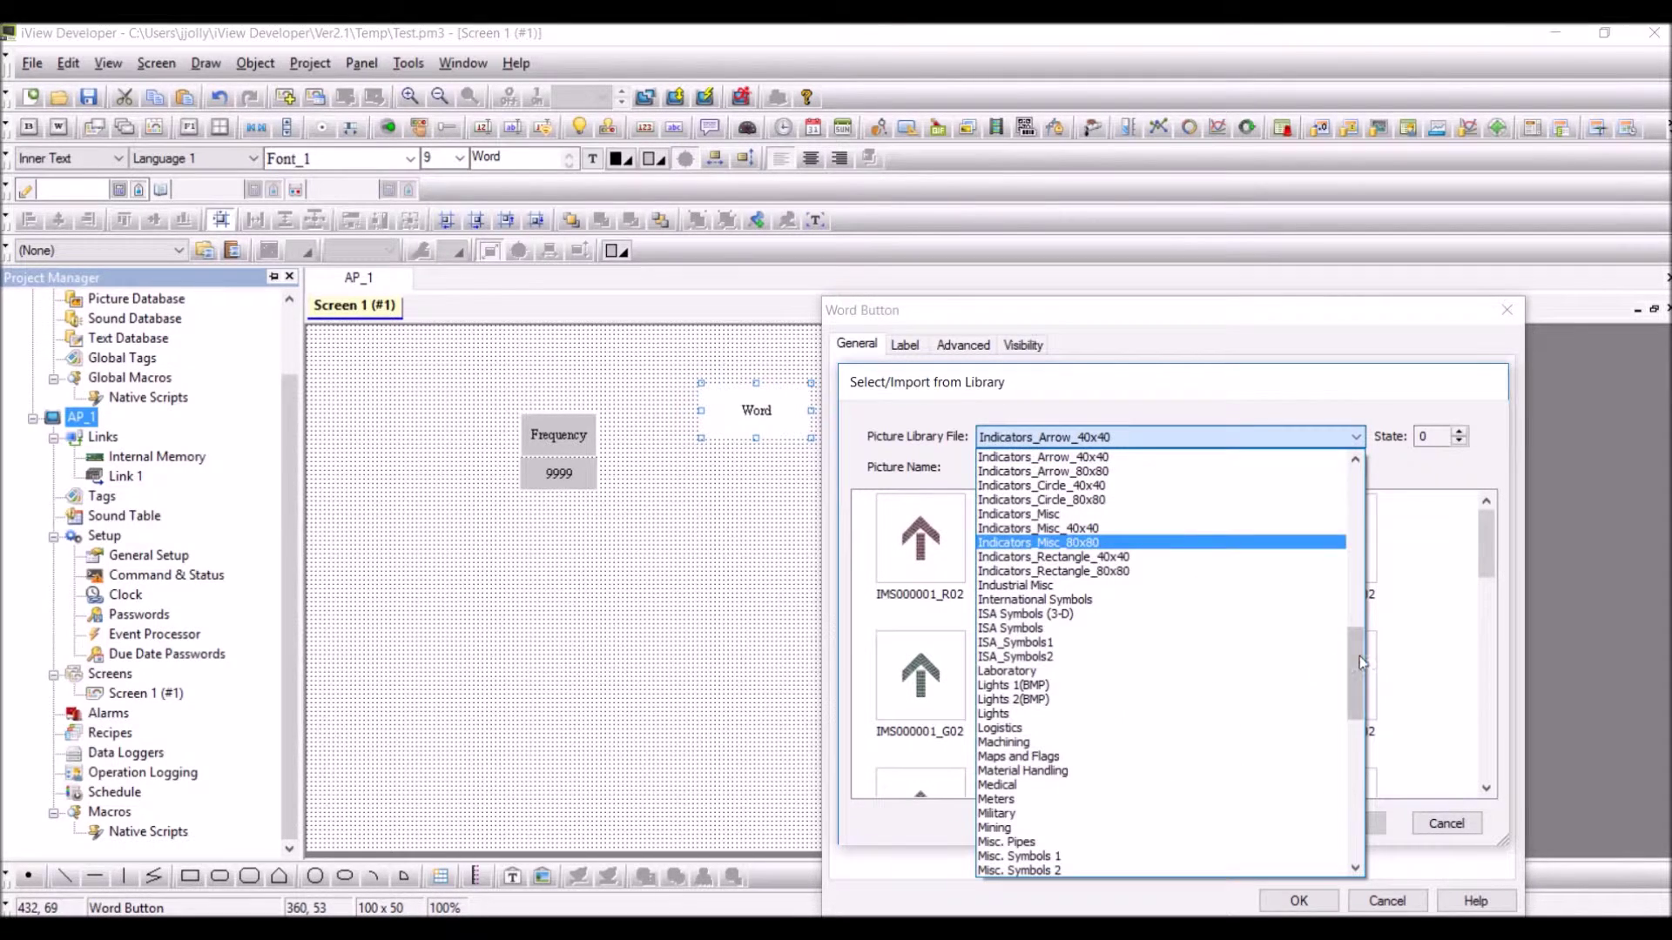
pyautogui.moveTo(1360, 662); pyautogui.dragTo(1346, 484)
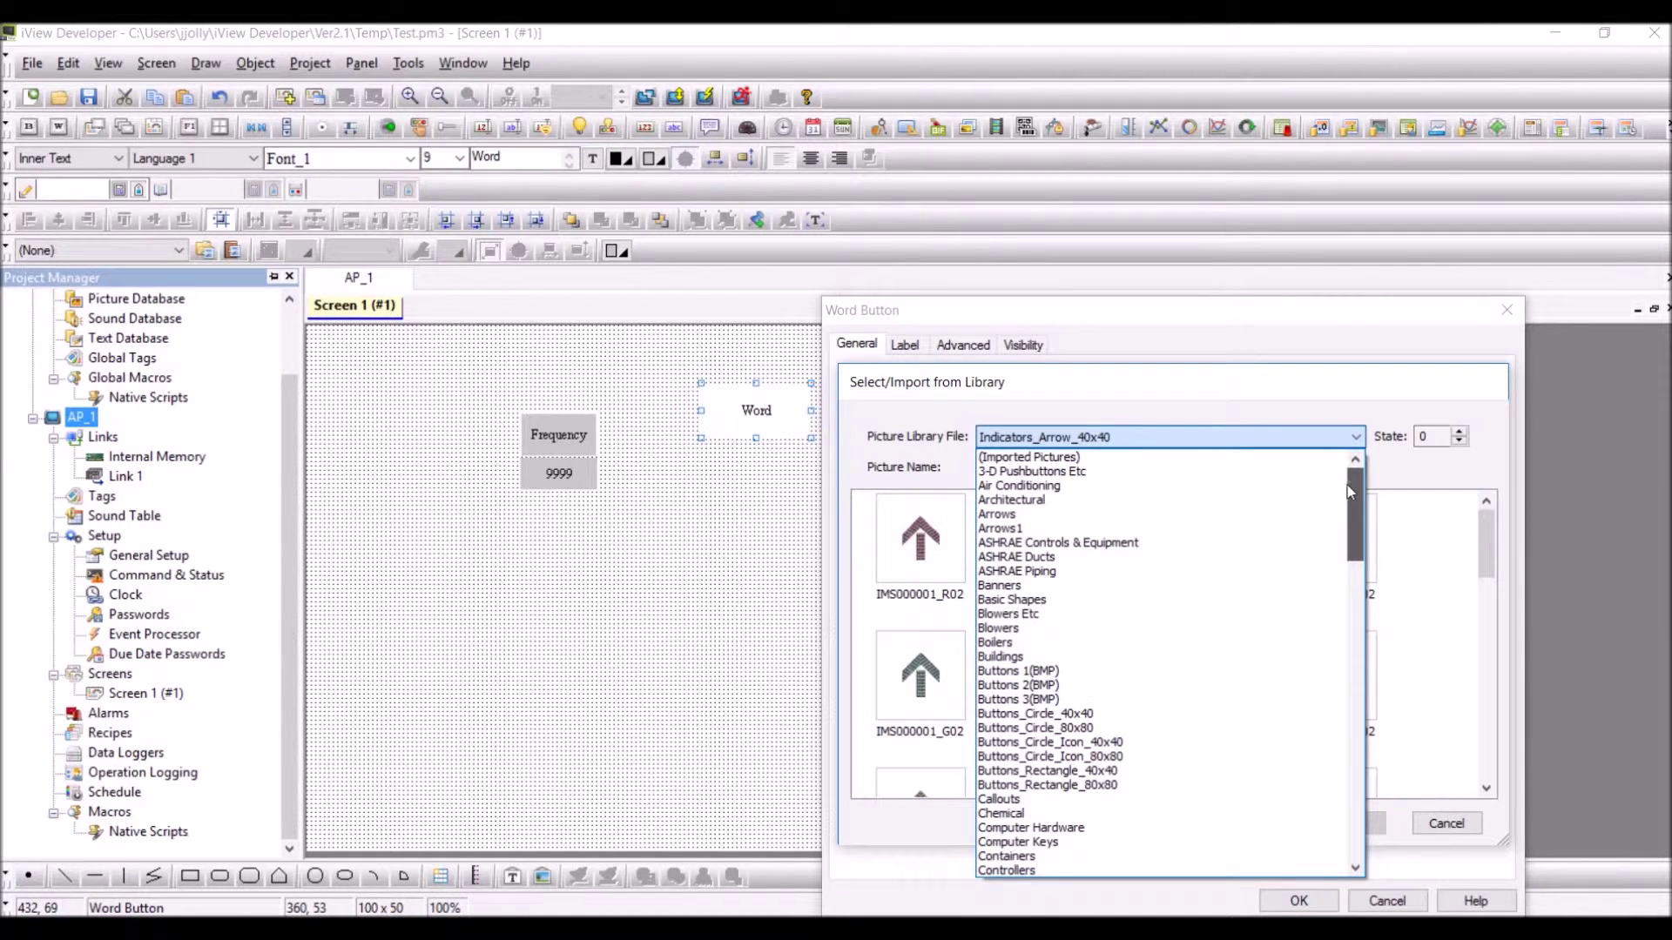
pyautogui.click(1179, 458)
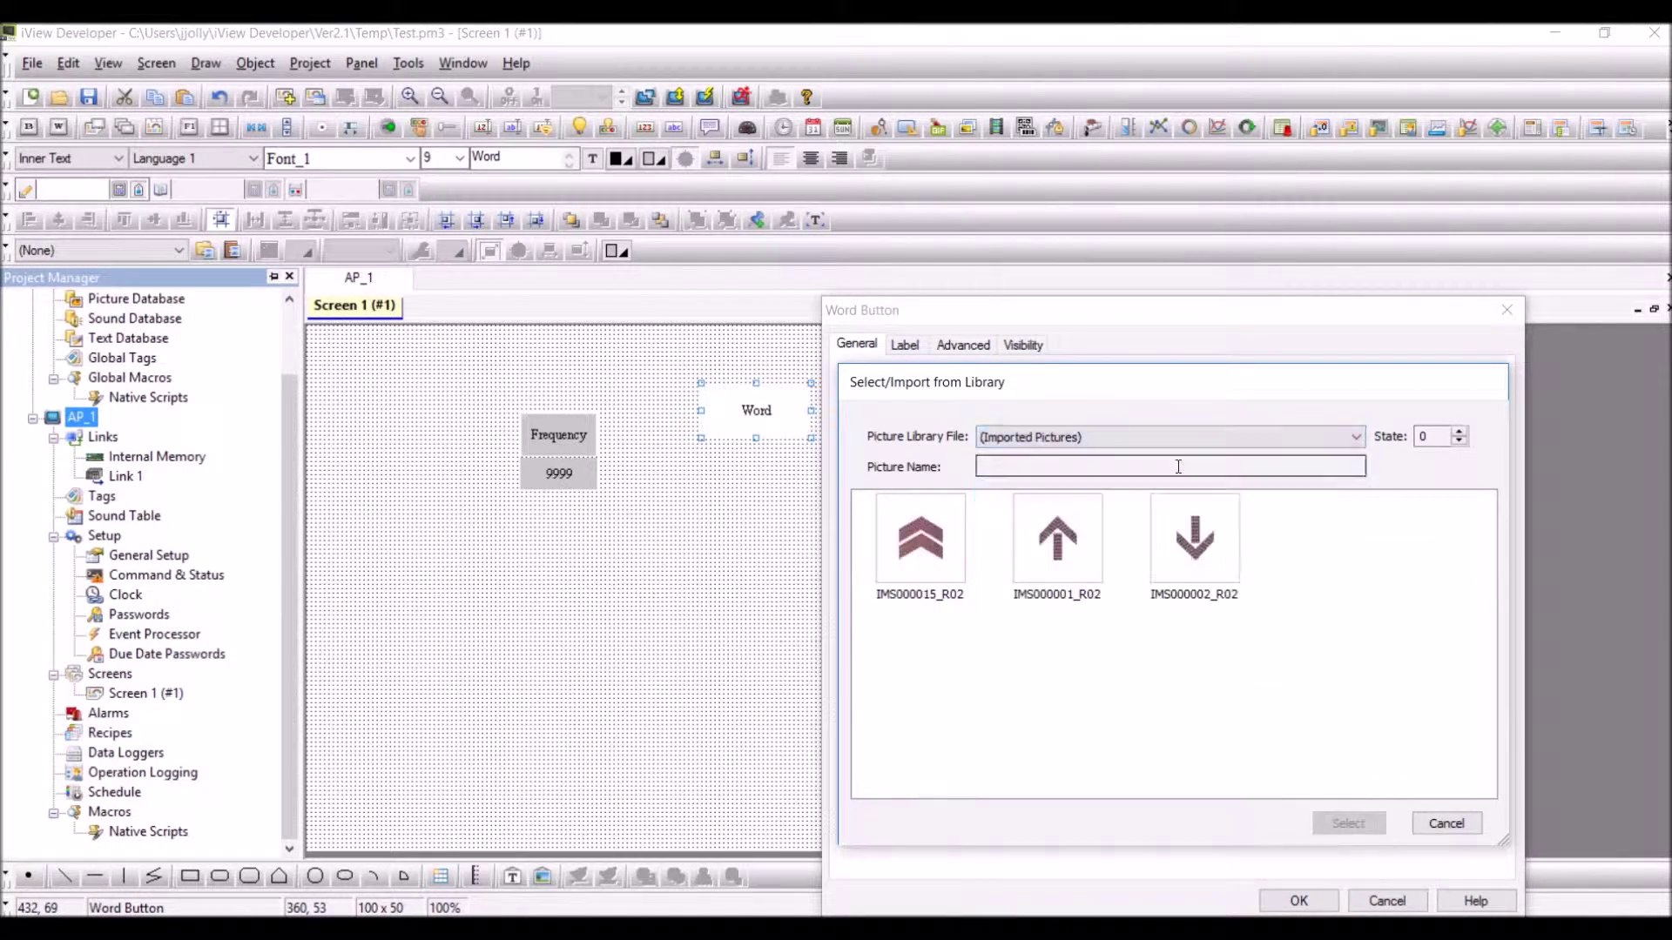
pyautogui.click(1080, 539)
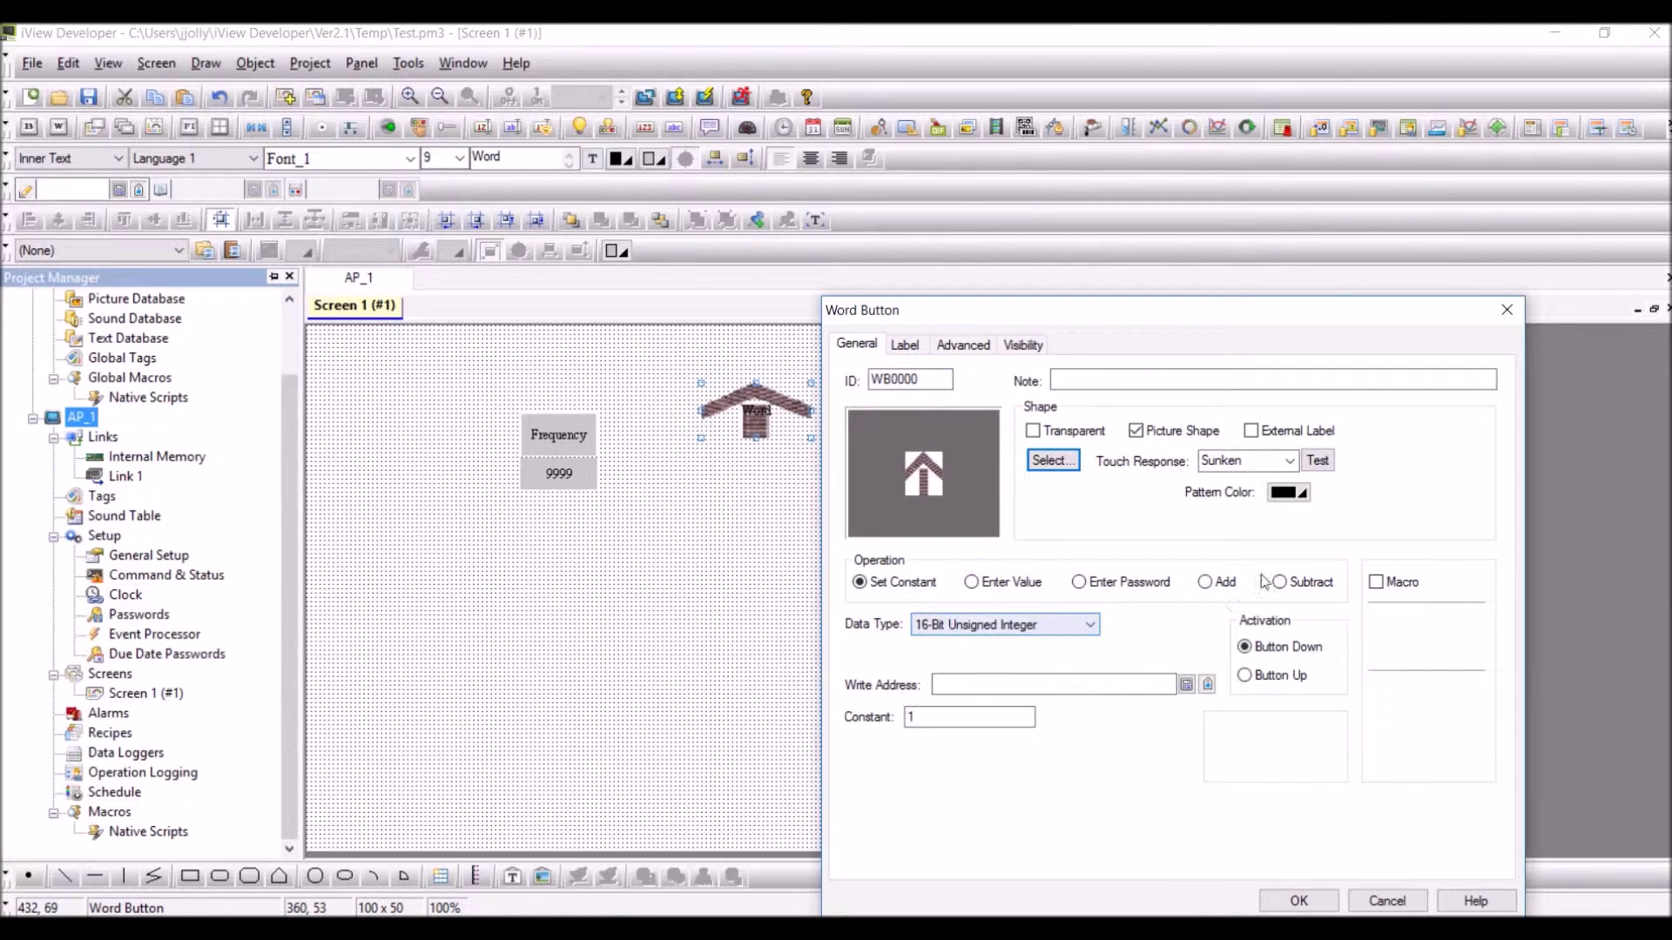
# Step: Set the button to Add to numeric entry NE0000 and apply
pyautogui.click(1209, 582)
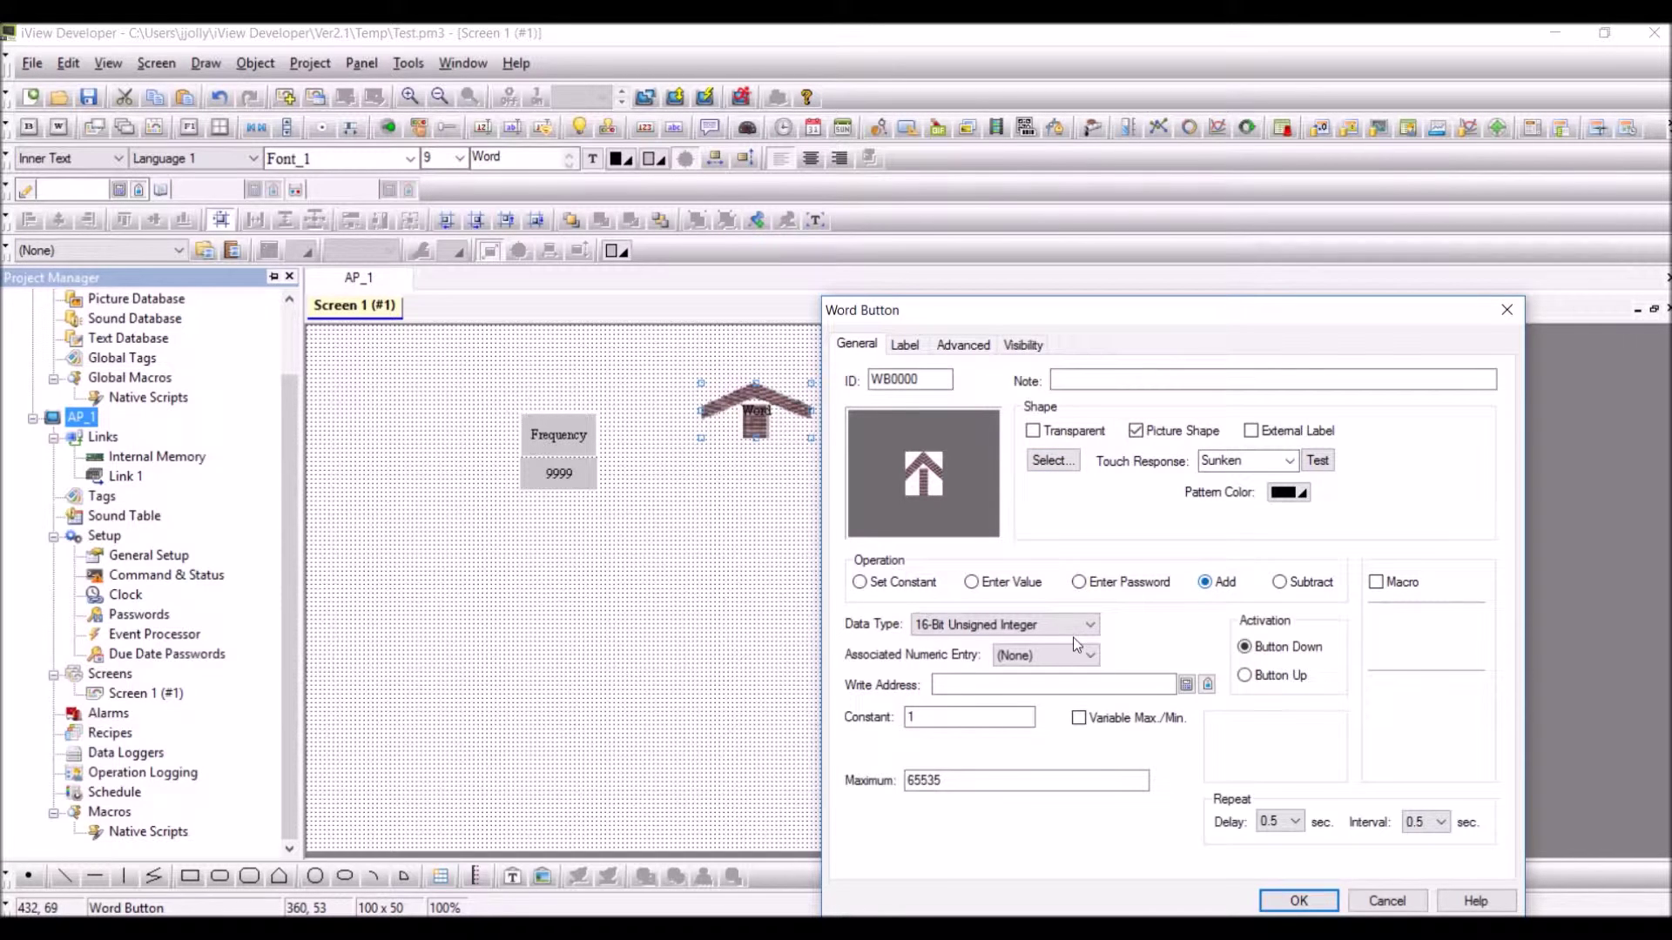
pyautogui.click(1067, 655)
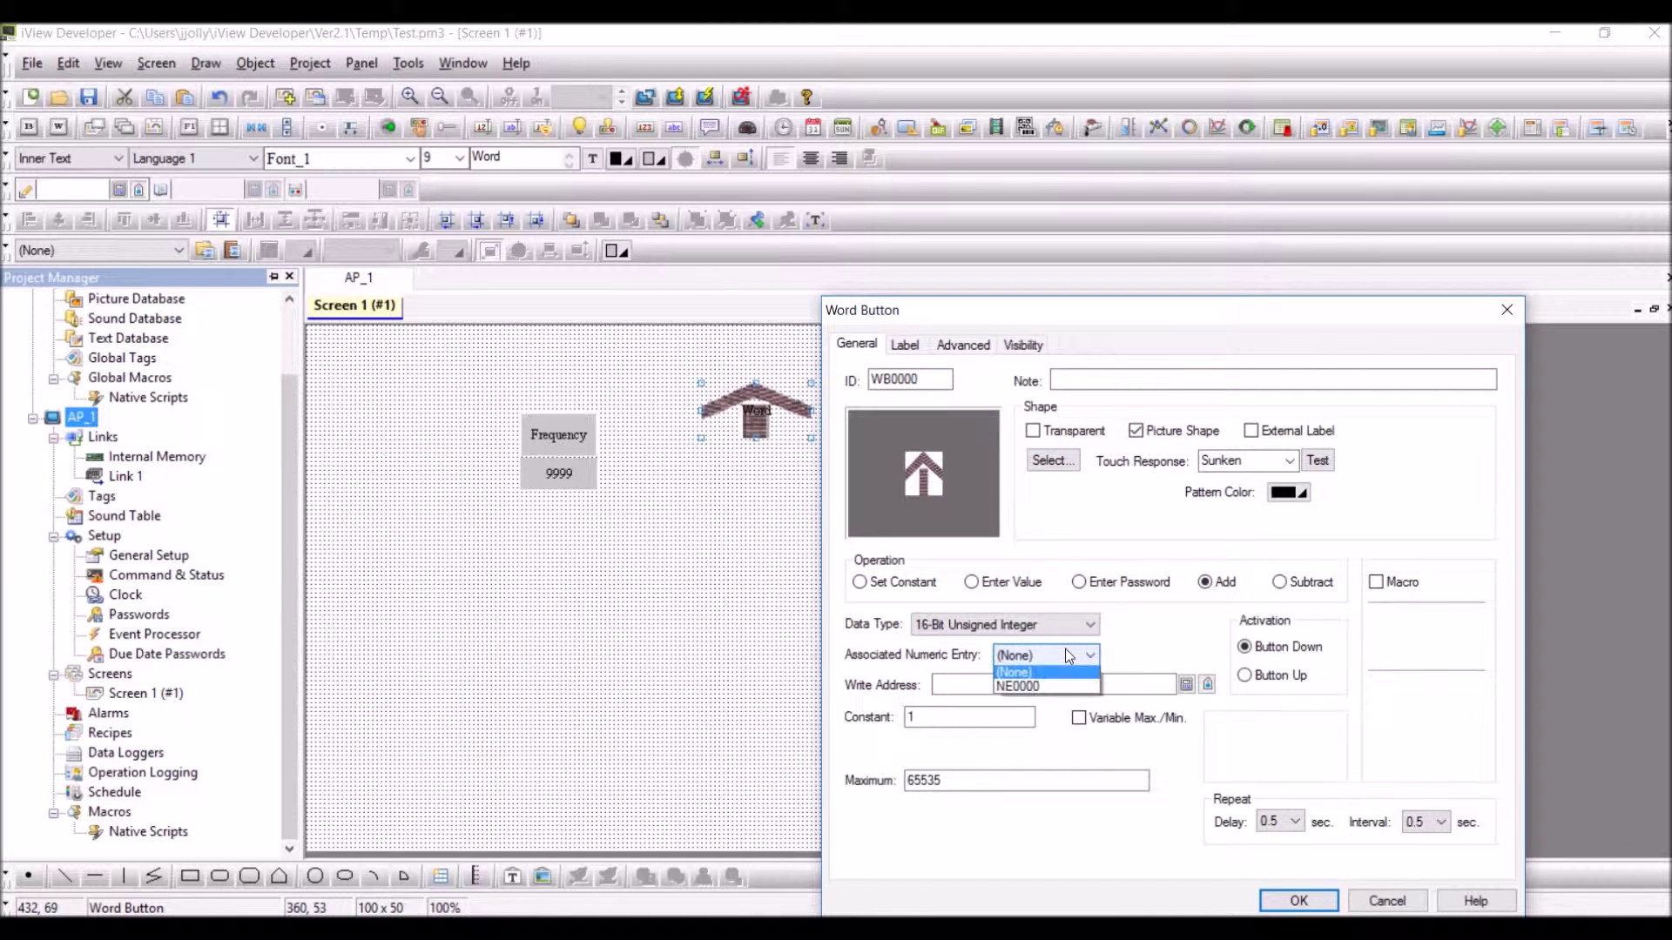
pyautogui.click(1047, 687)
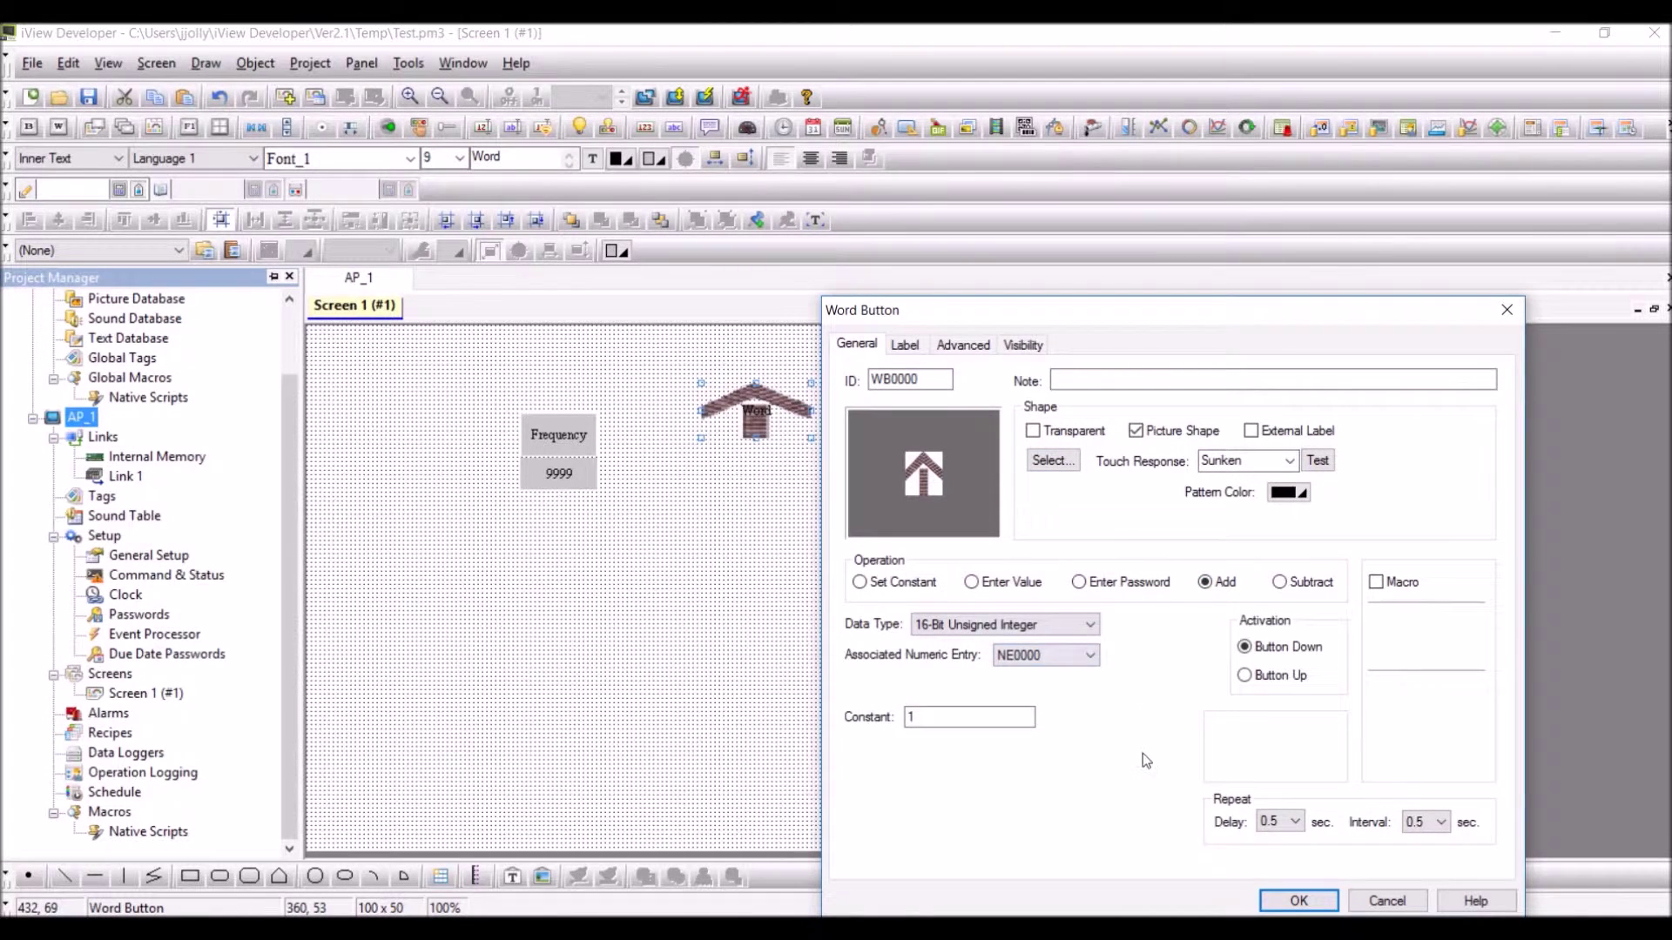
pyautogui.click(1284, 891)
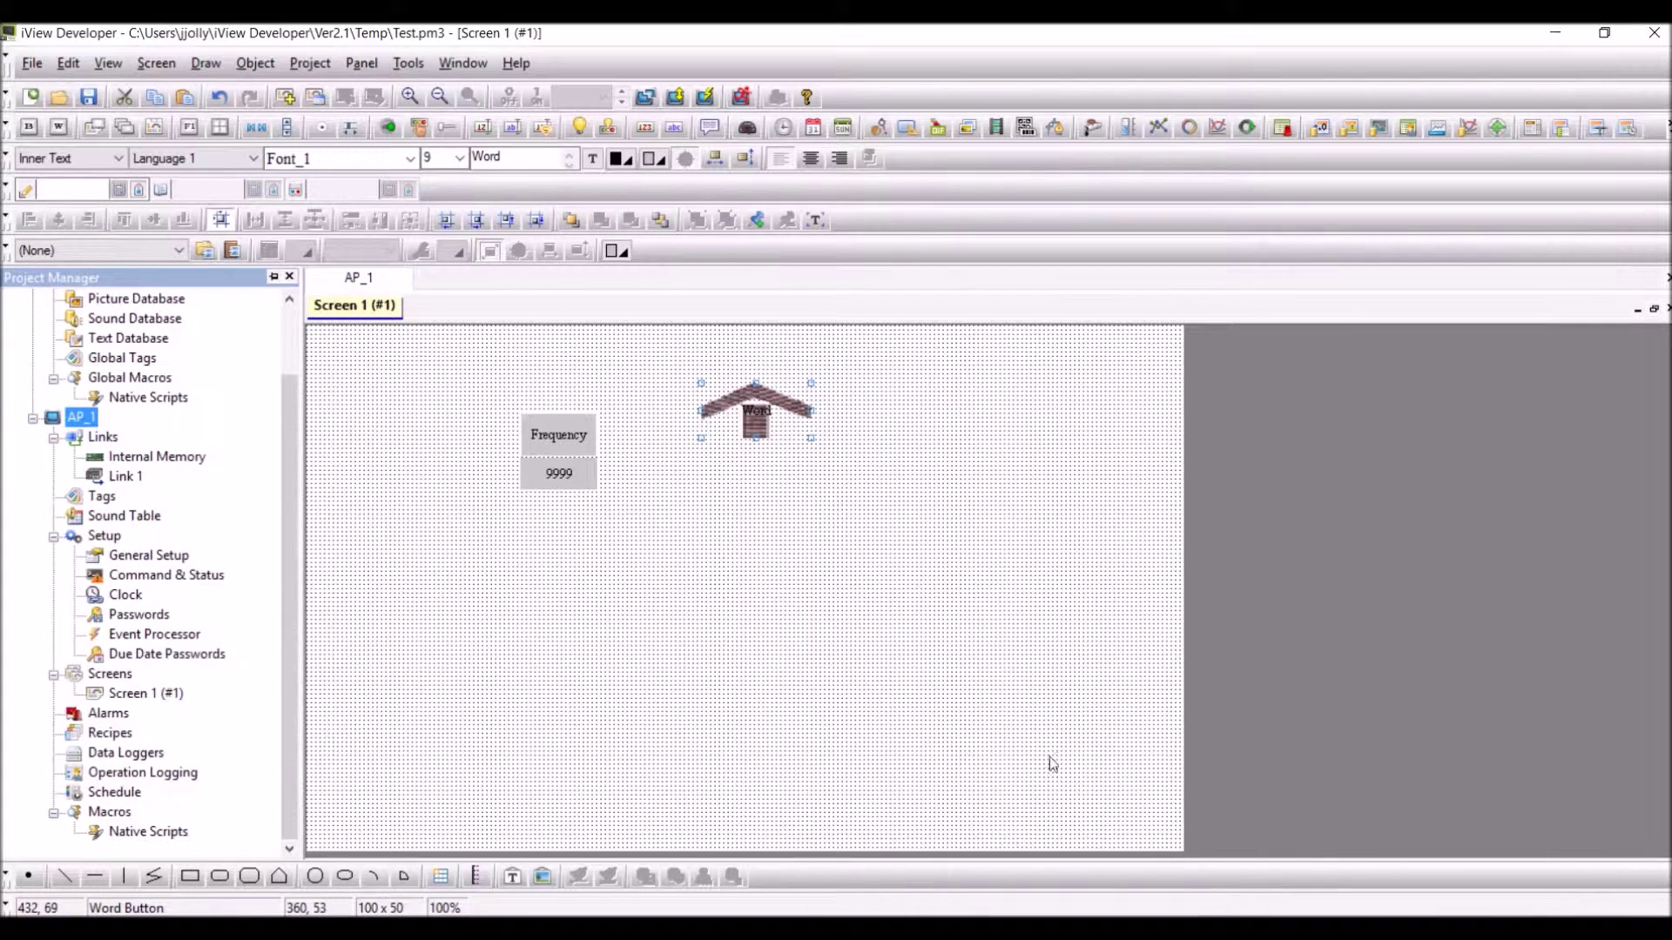
# Step: Delete the 'Word' label text and nudge the arrow button right and down
pyautogui.doubleClick(757, 434)
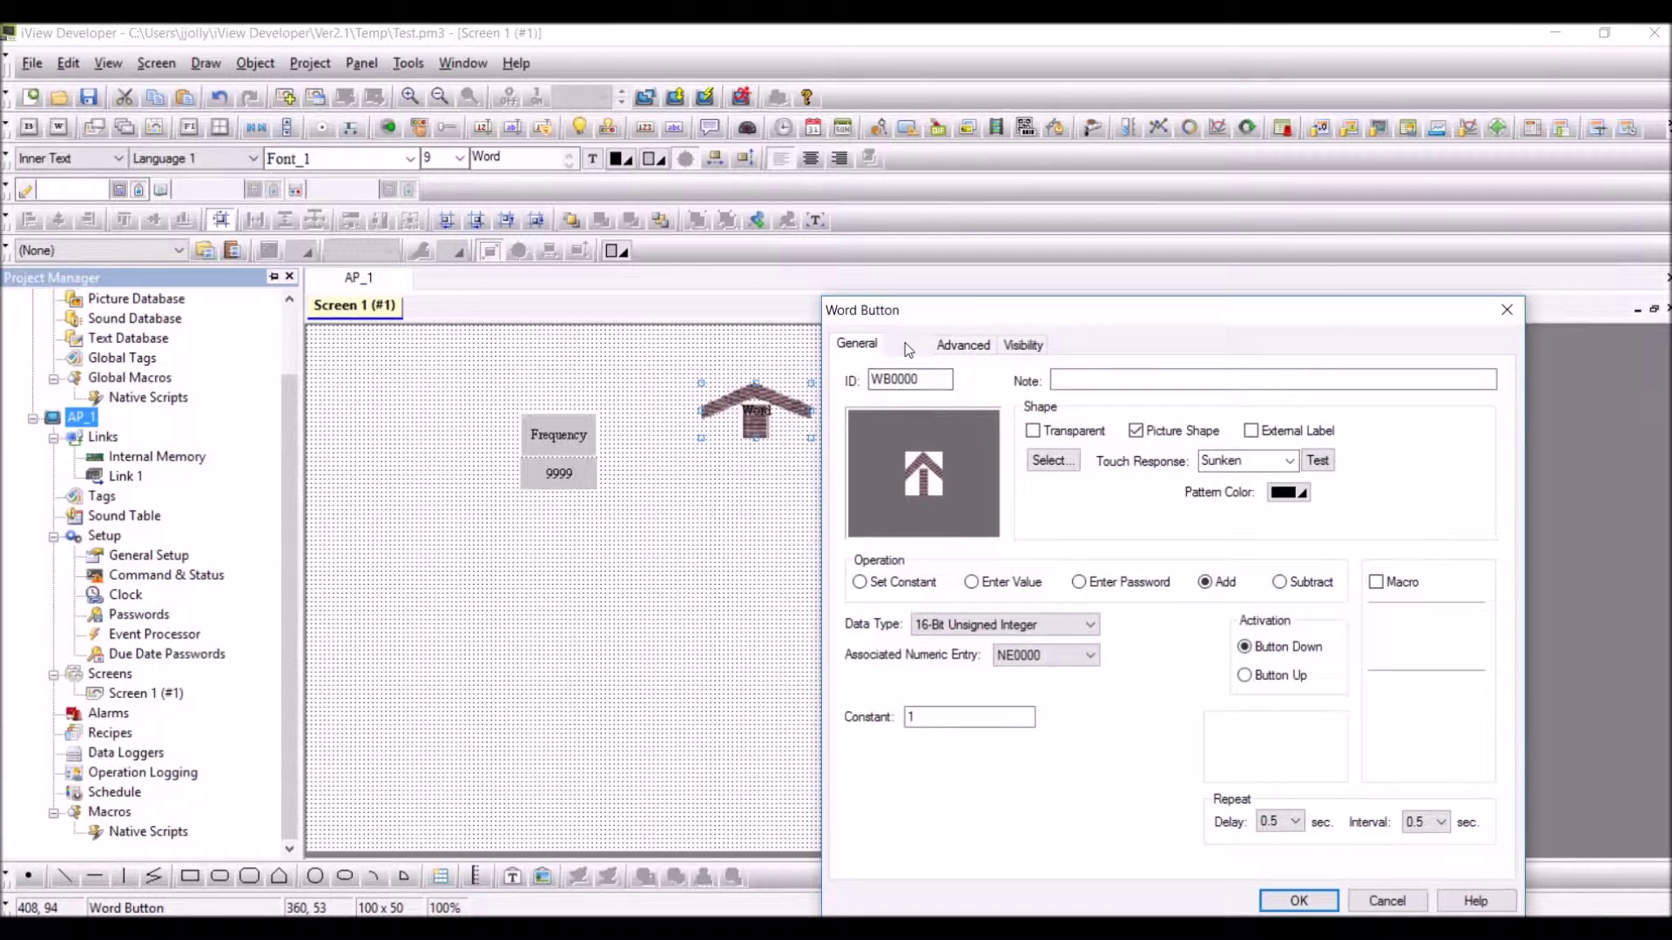
pyautogui.click(904, 344)
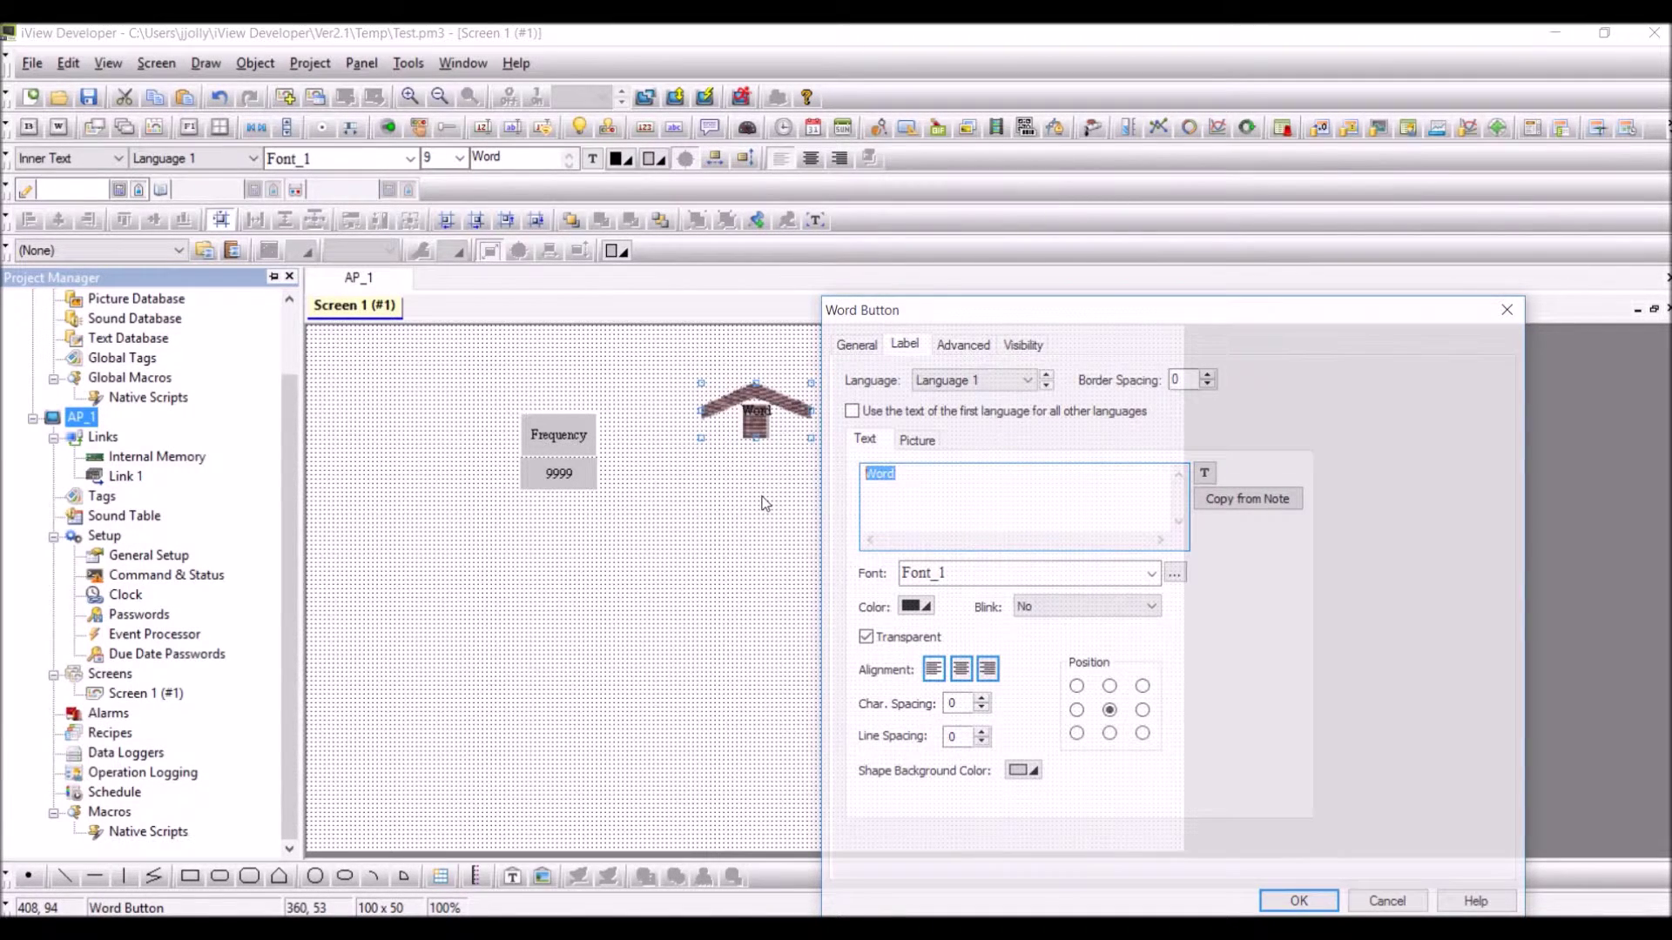
pyautogui.press('Delete')
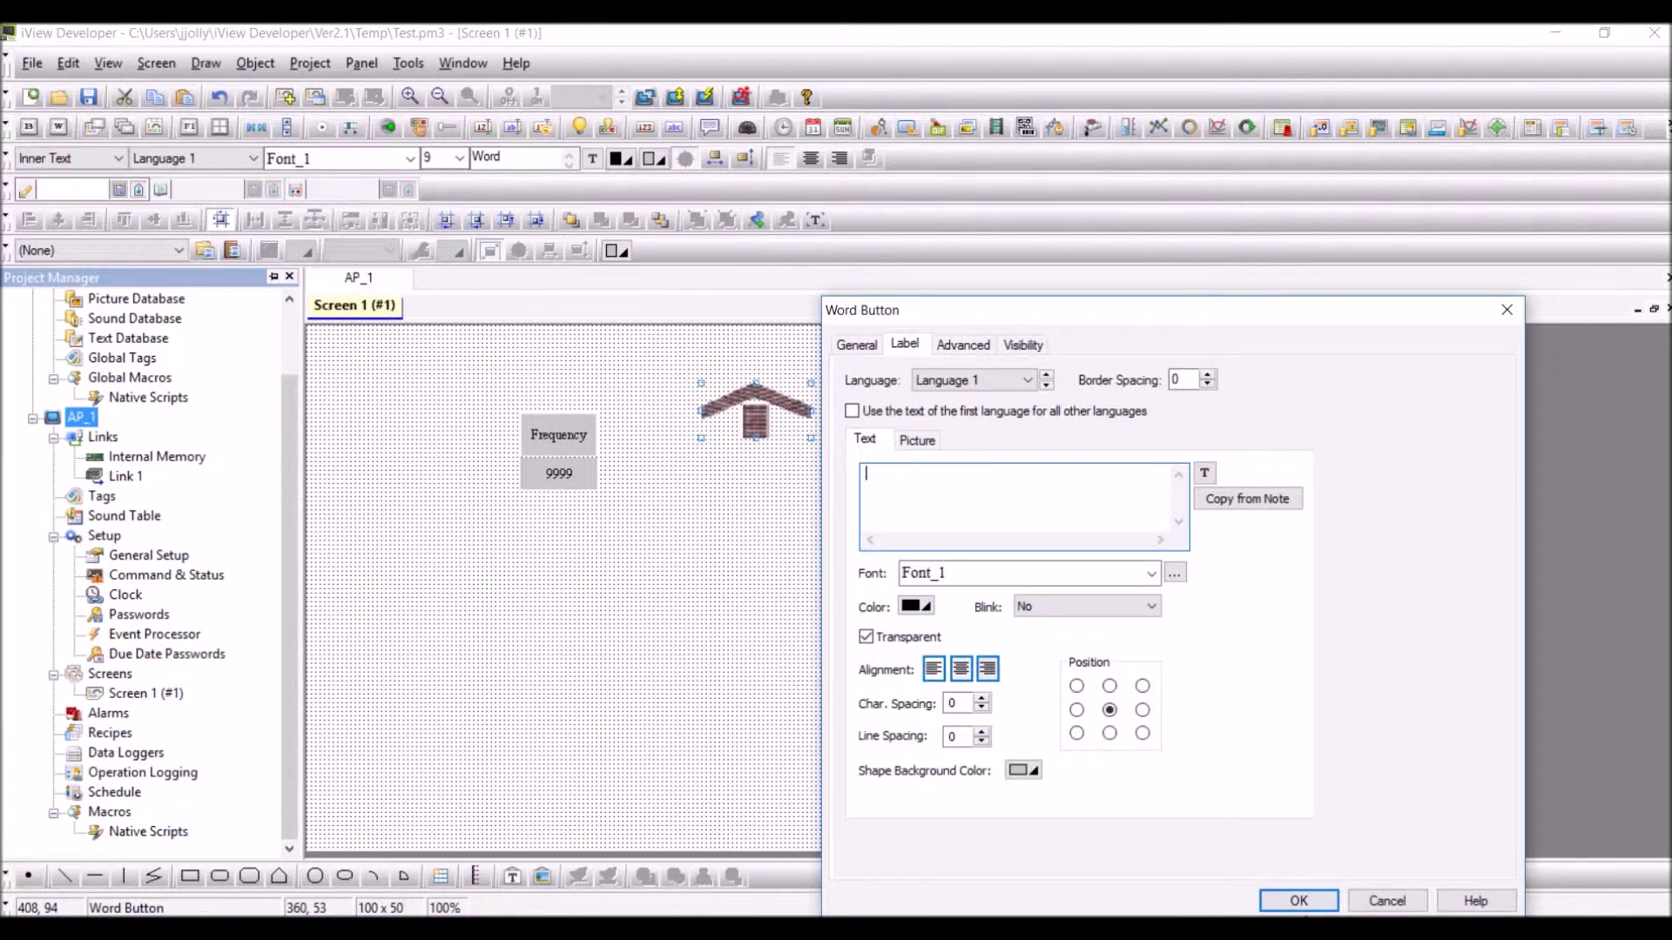
pyautogui.click(1297, 903)
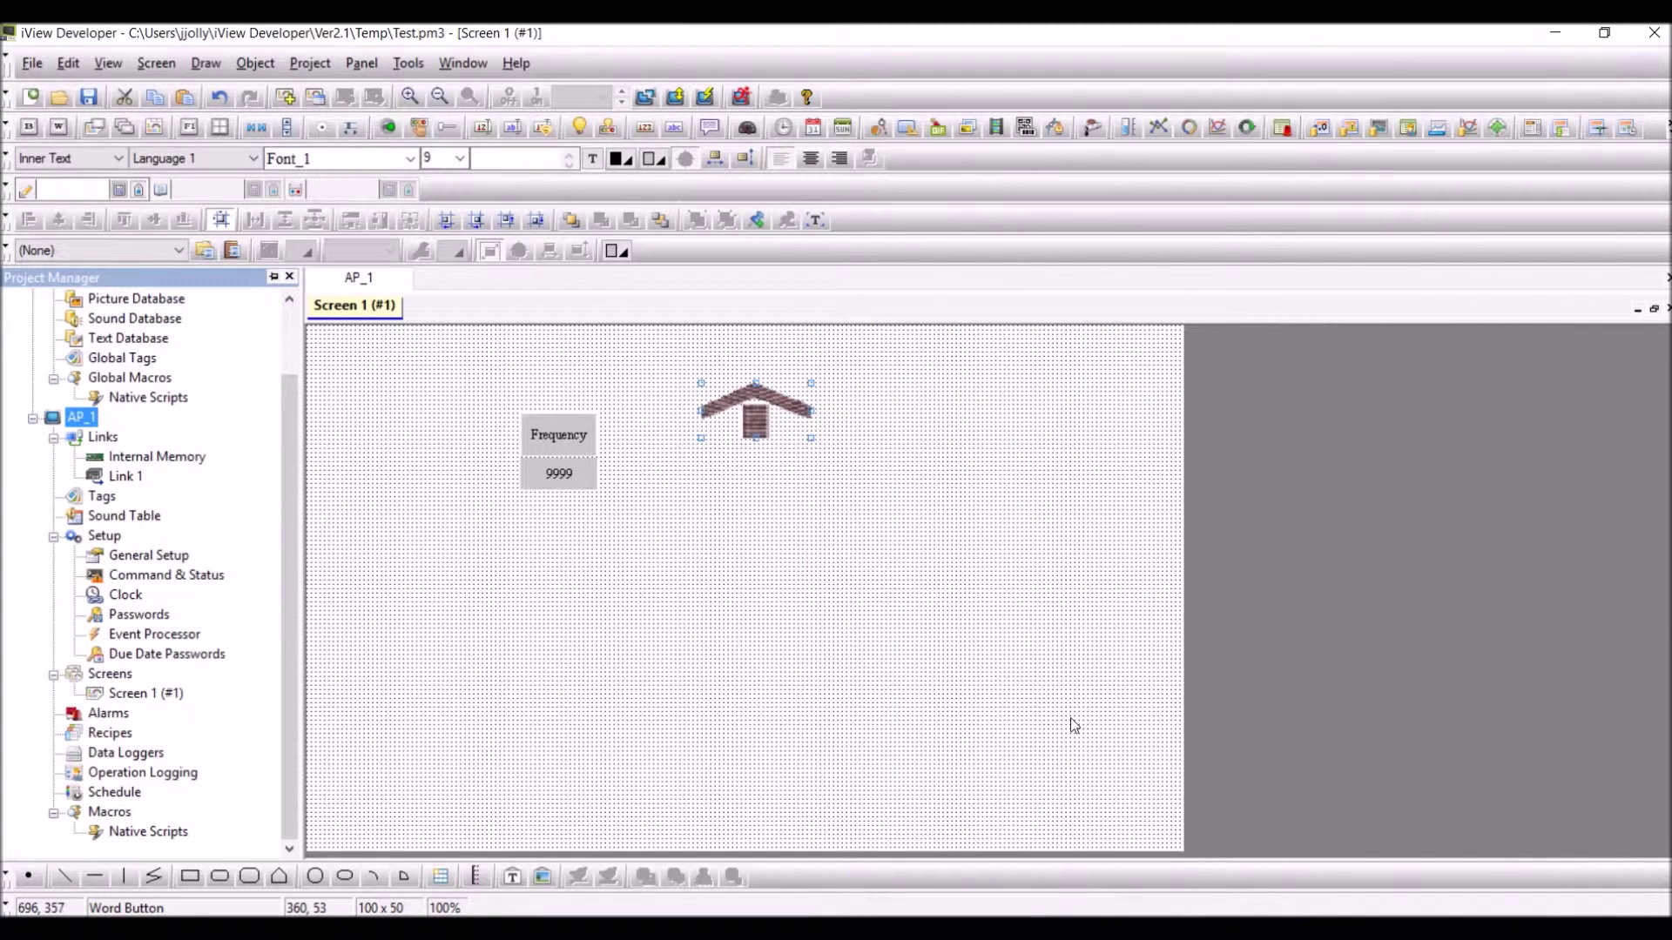
pyautogui.press('Right')
pyautogui.press('Down')
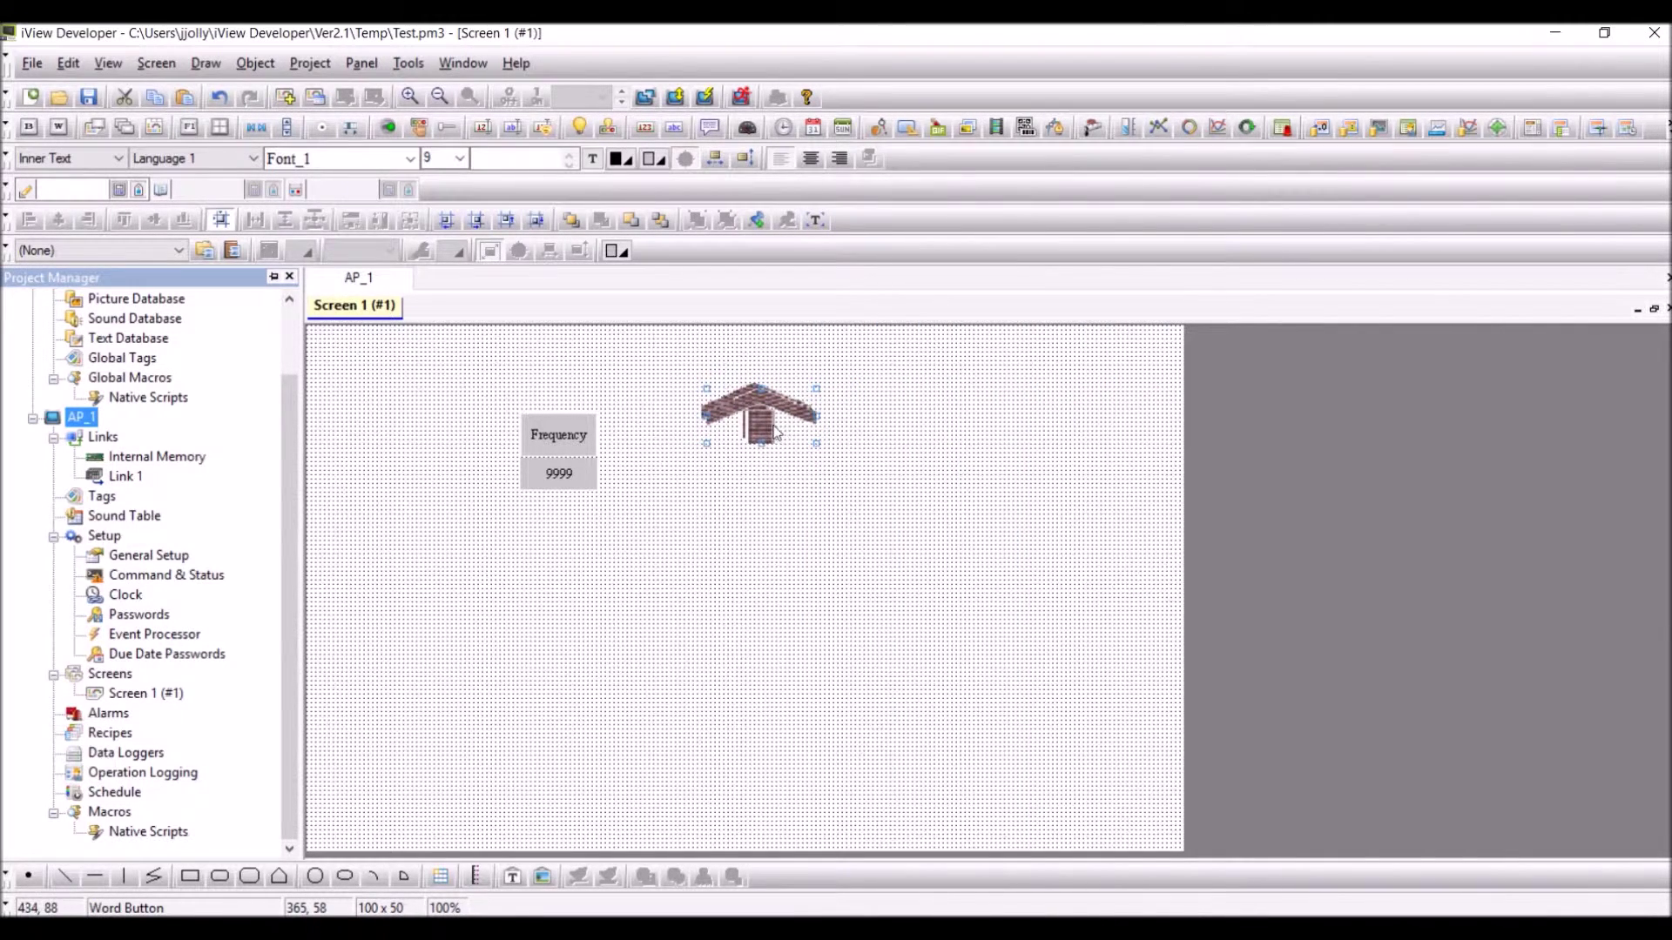
# Step: Copy the arrow button below the original and give the copy the down-arrow picture IMS000002_R02
pyautogui.moveTo(763, 432); pyautogui.dragTo(757, 499)
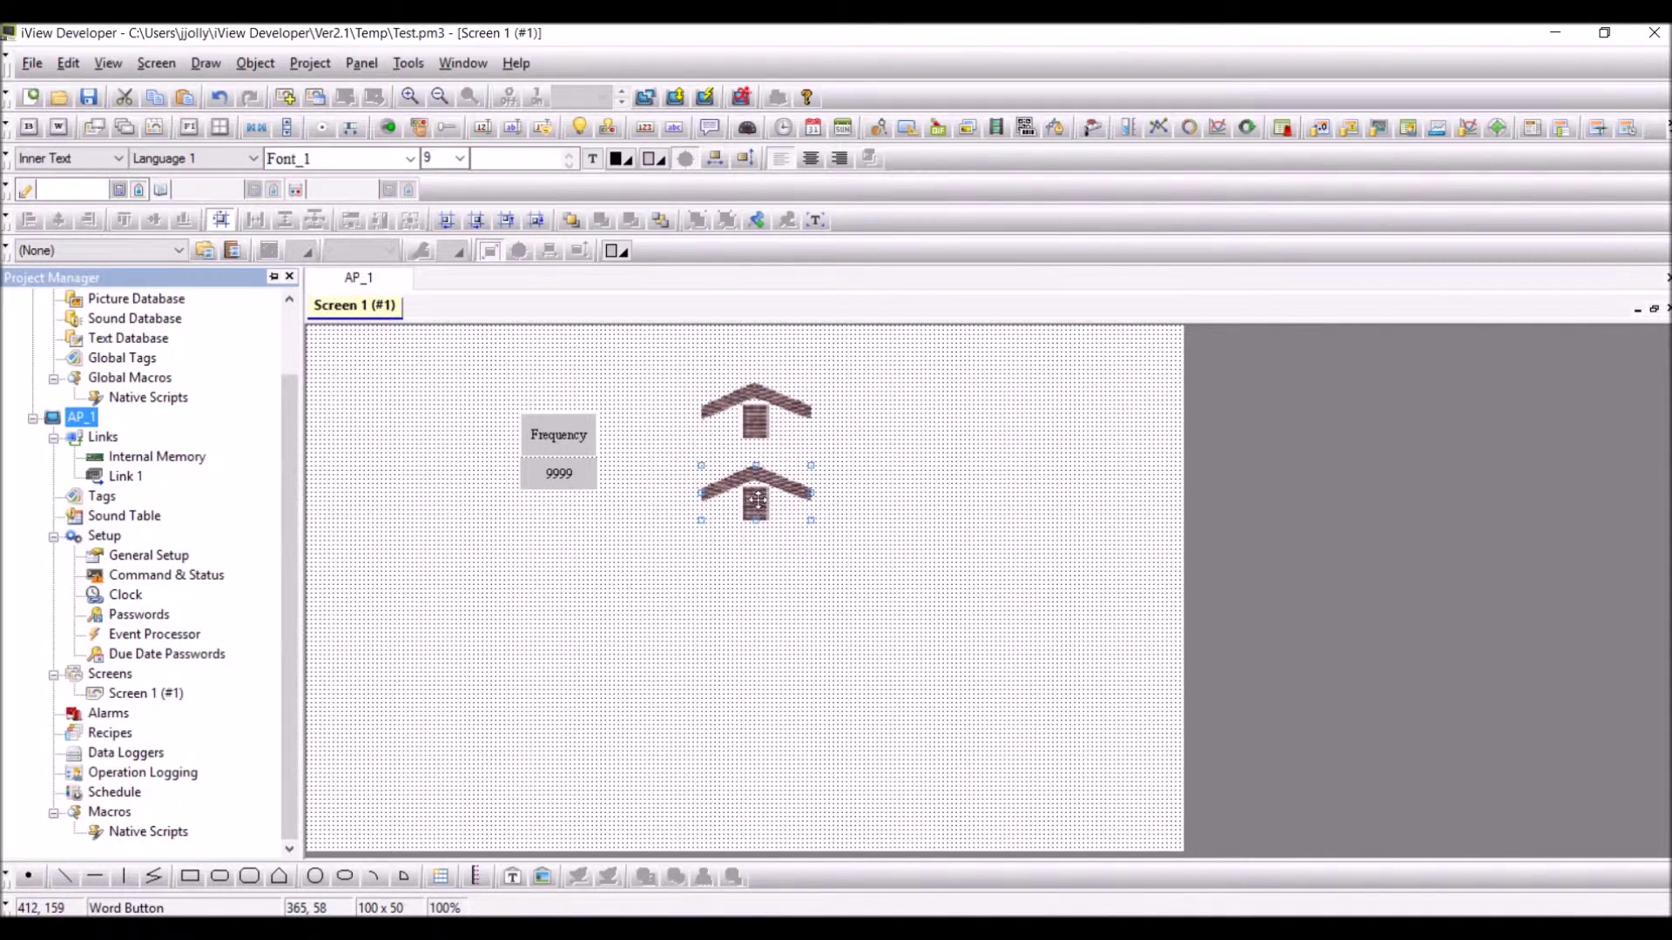
pyautogui.doubleClick(757, 499)
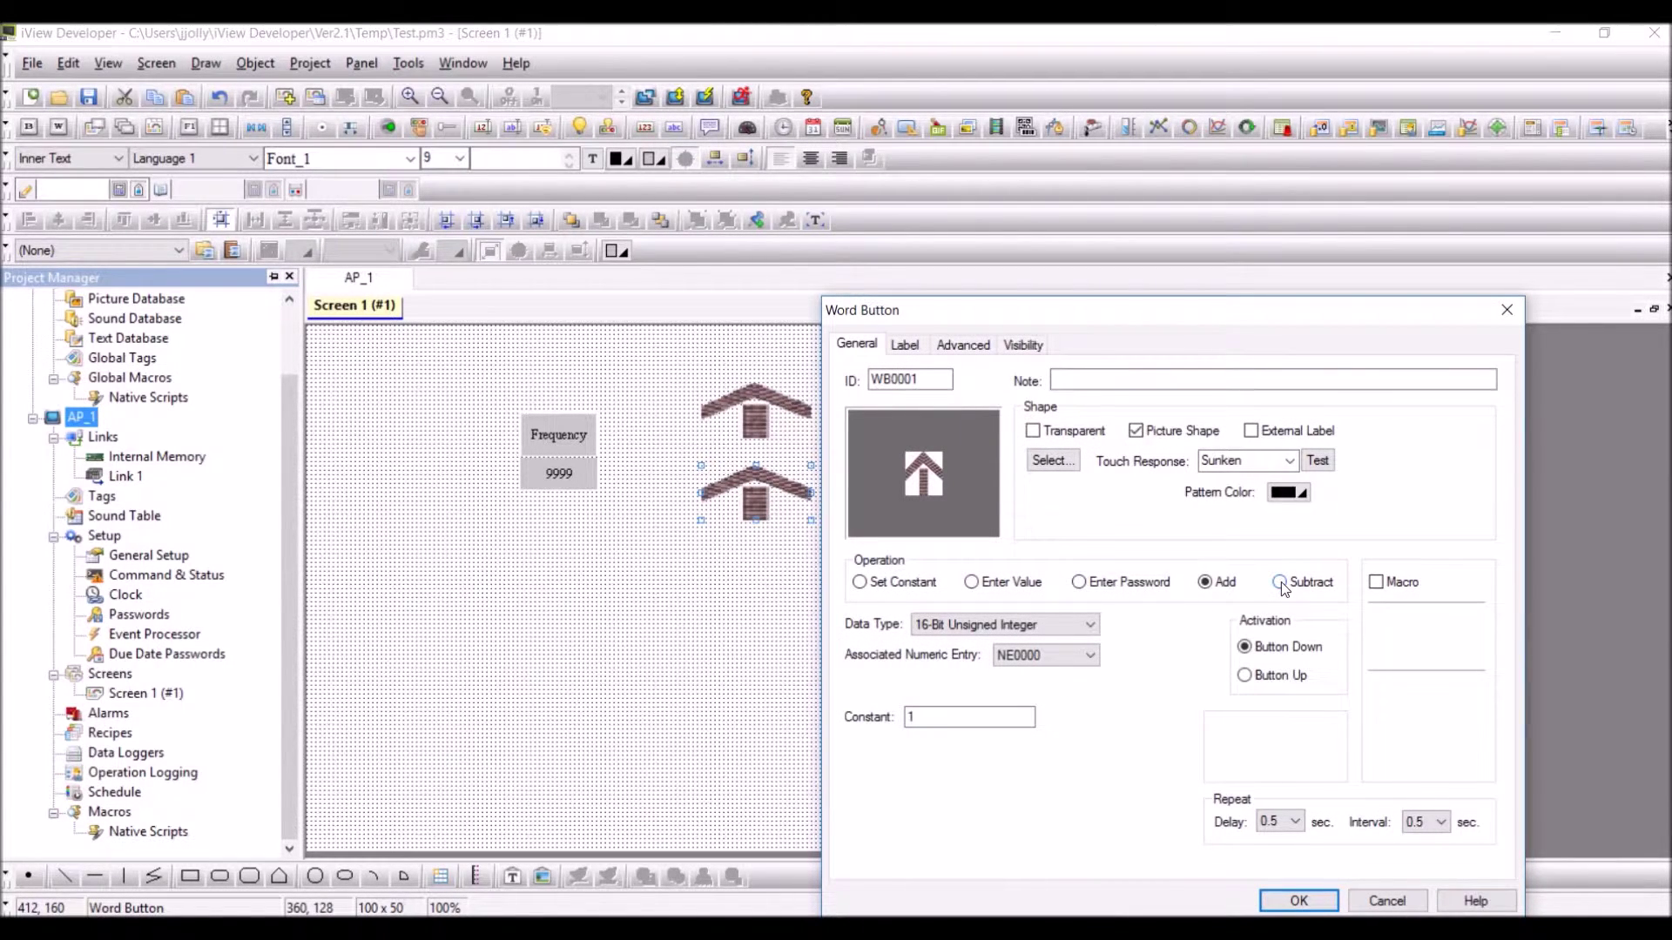
pyautogui.click(1053, 460)
pyautogui.click(1195, 537)
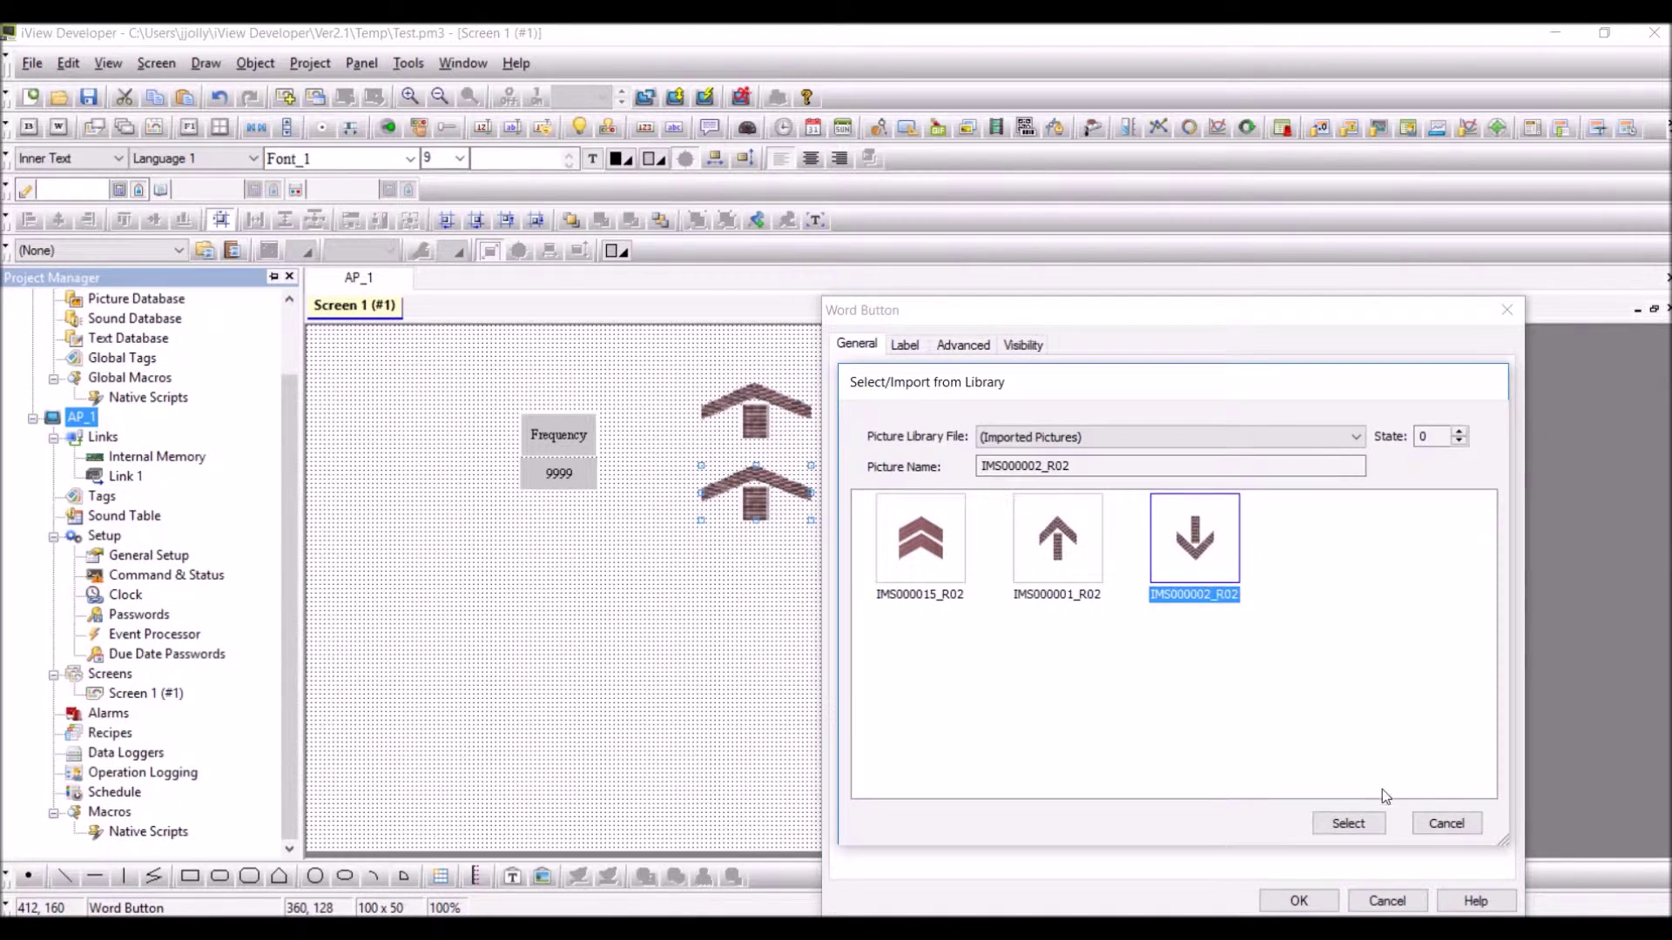
pyautogui.click(1370, 826)
pyautogui.click(1295, 900)
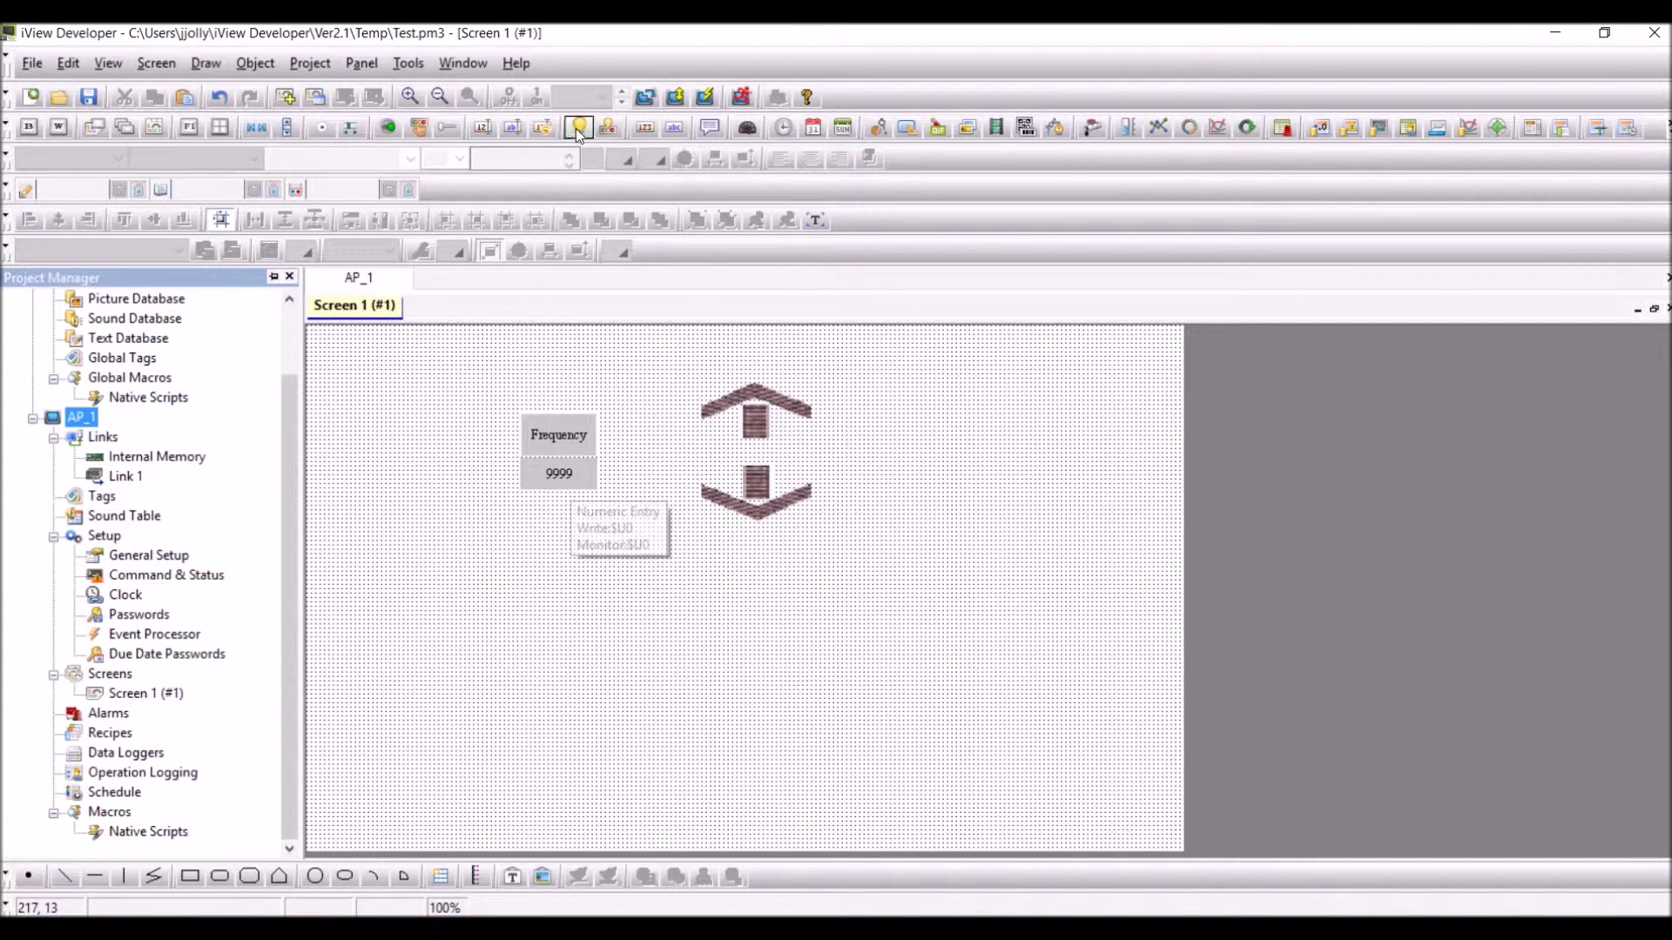
# Step: Save the Test project, compile it successfully, and hide the Build List panel
pyautogui.click(86, 101)
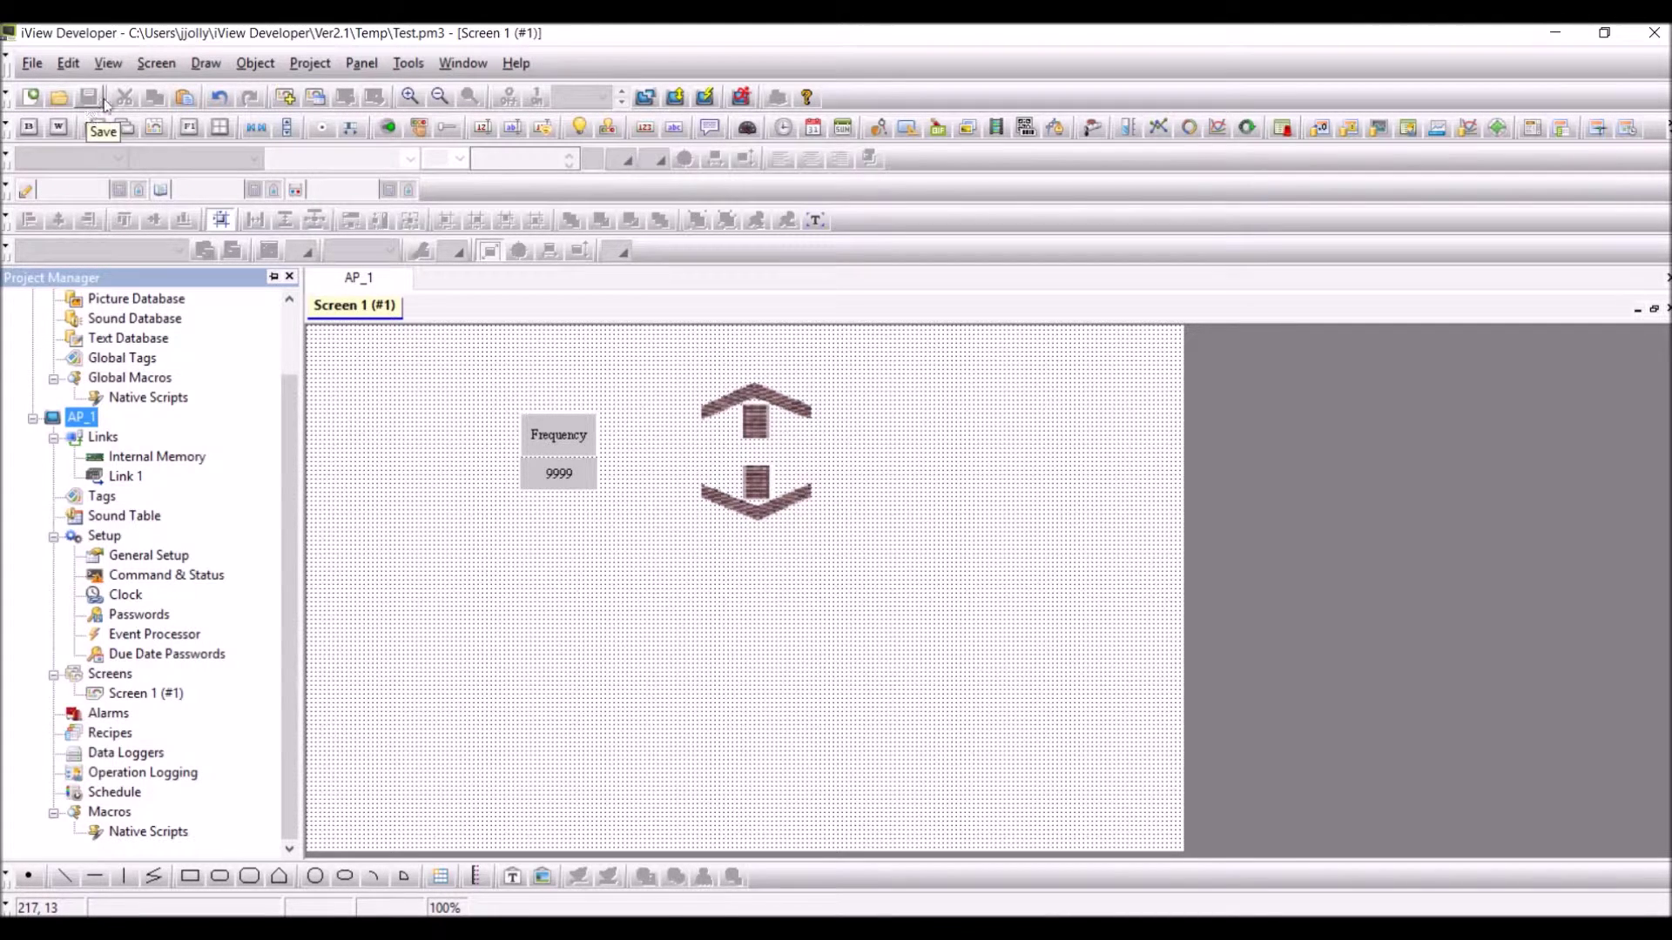
pyautogui.click(647, 99)
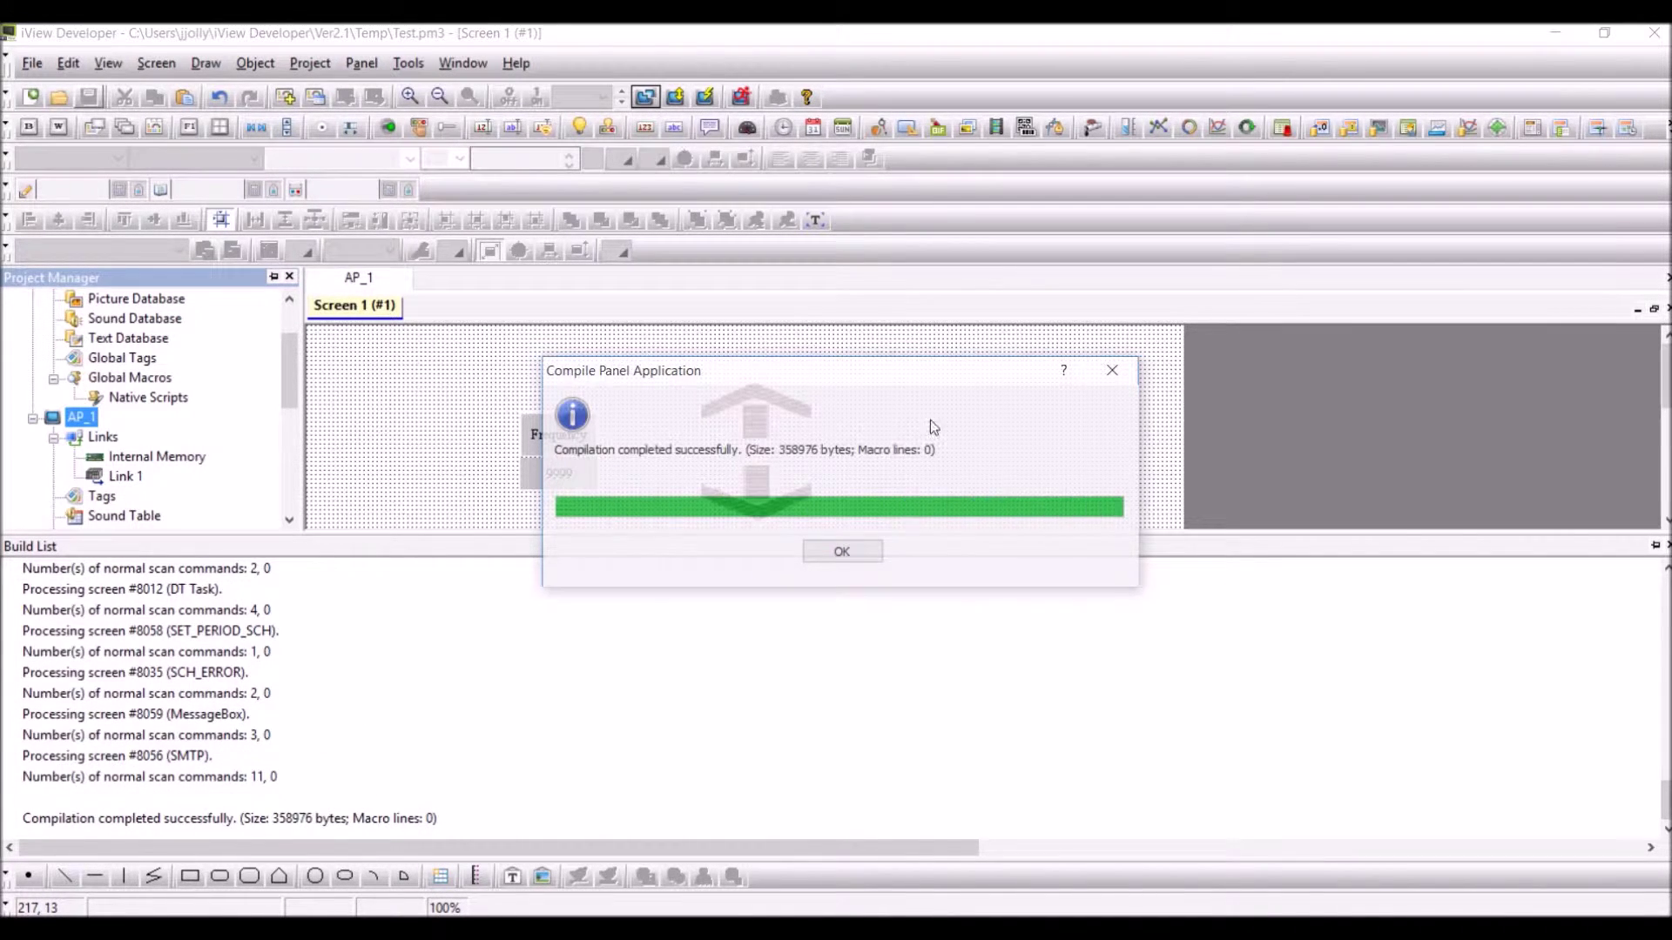
pyautogui.click(873, 550)
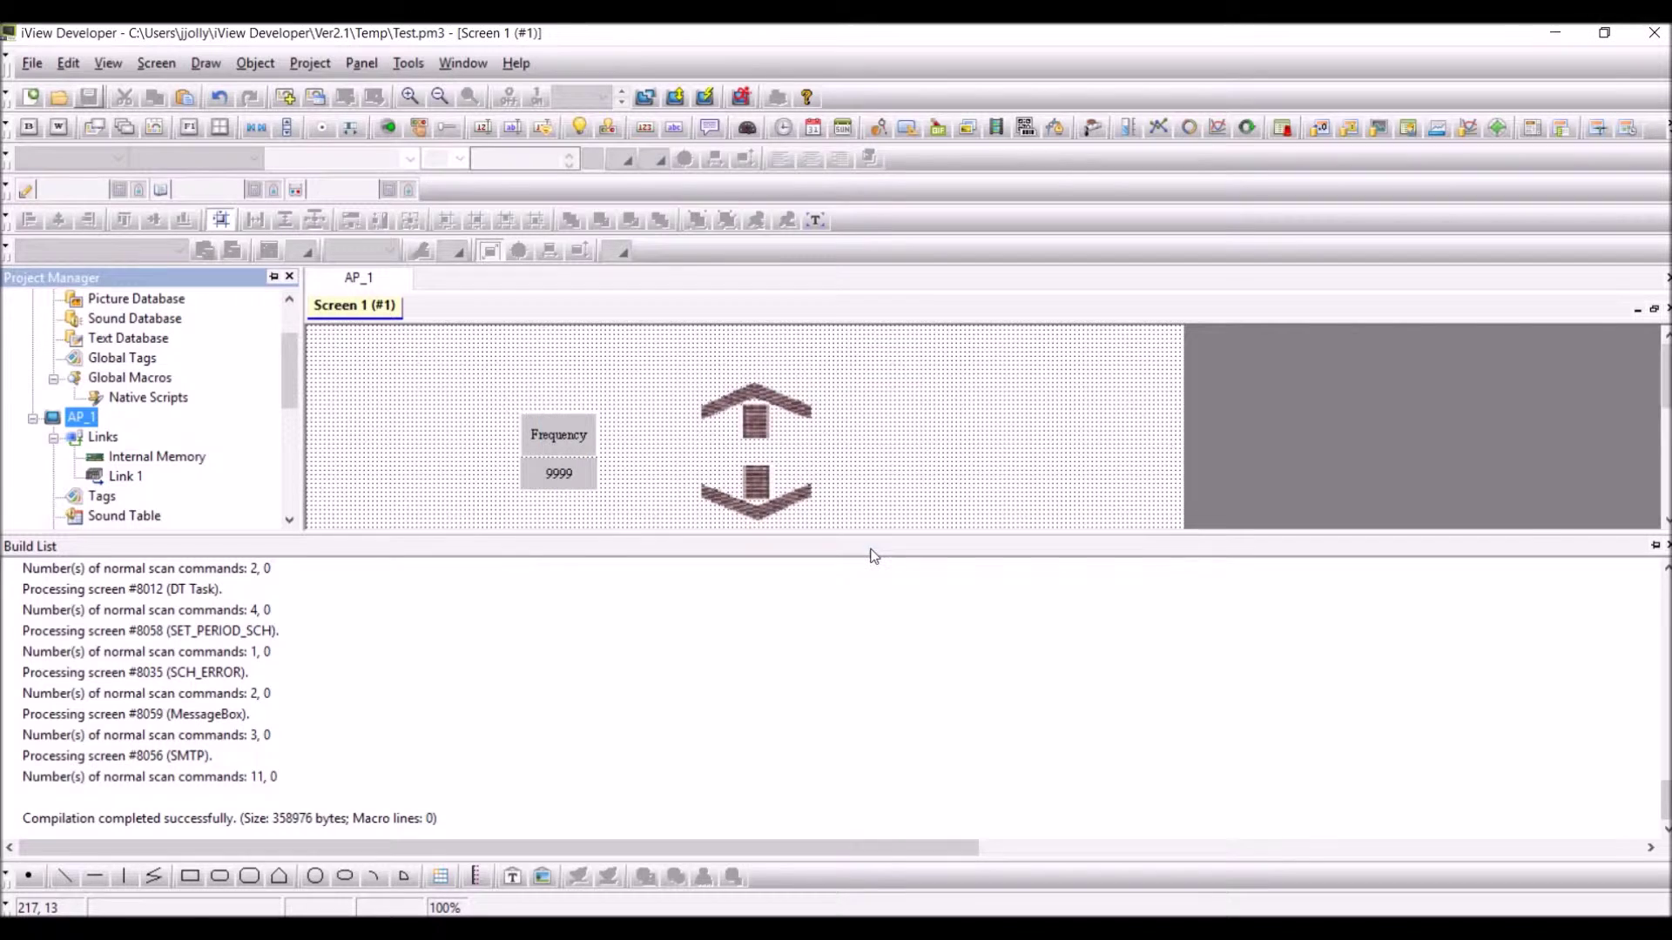
pyautogui.click(1657, 546)
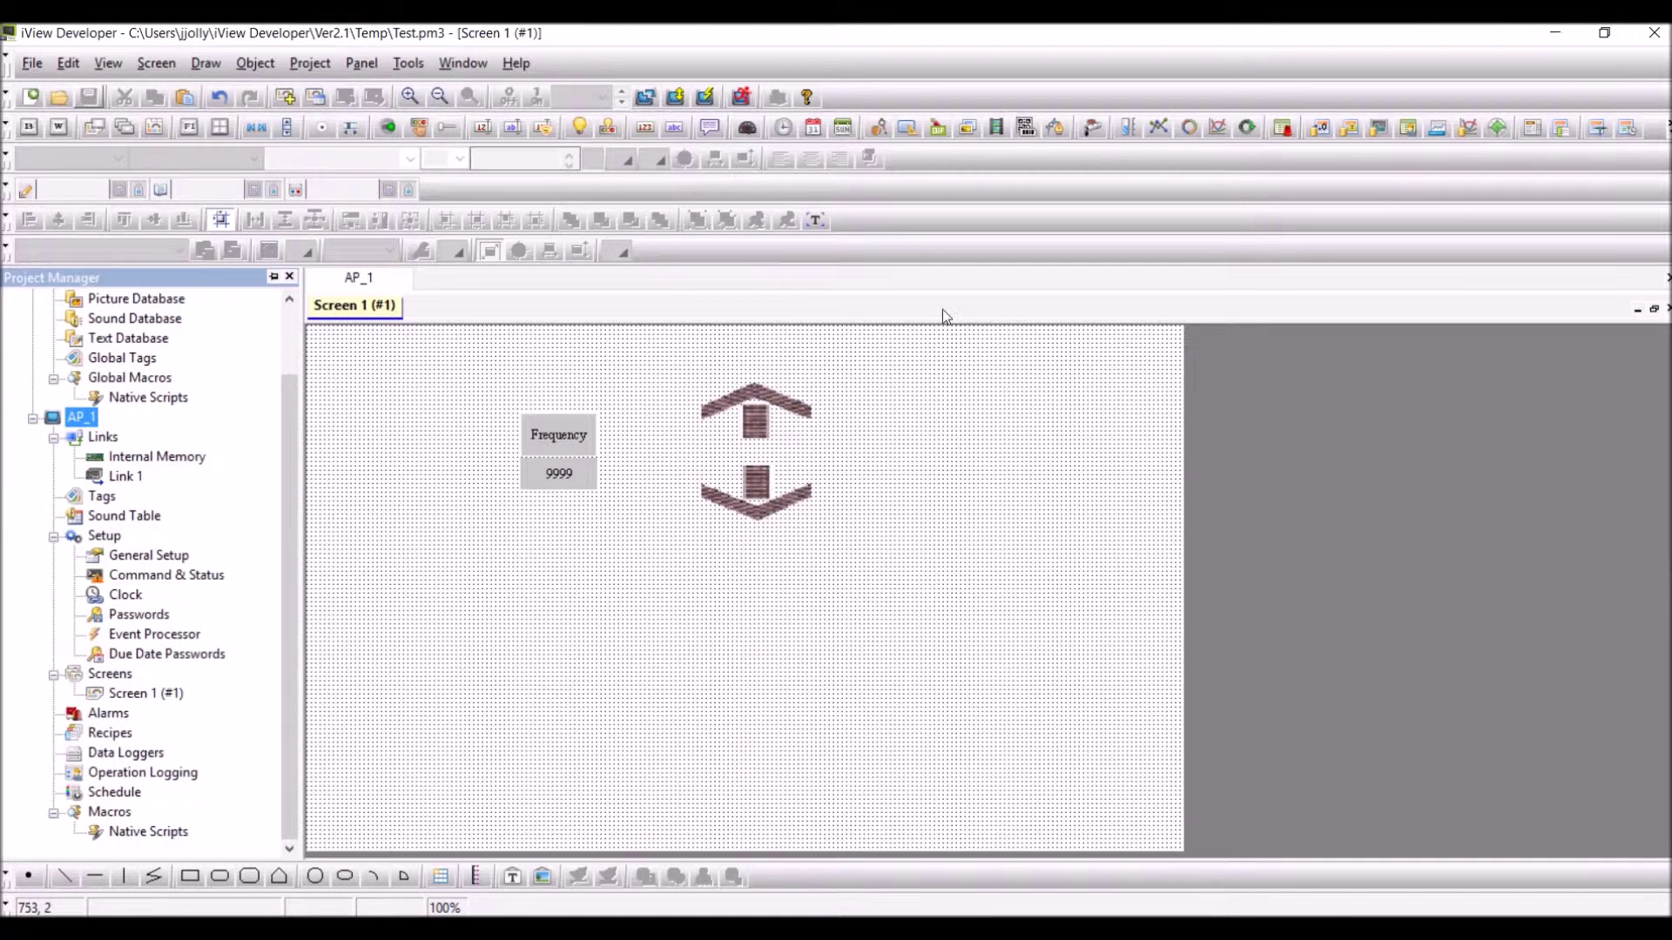
# Step: Launch the PanelSim offline simulation of Screen 1
pyautogui.click(739, 99)
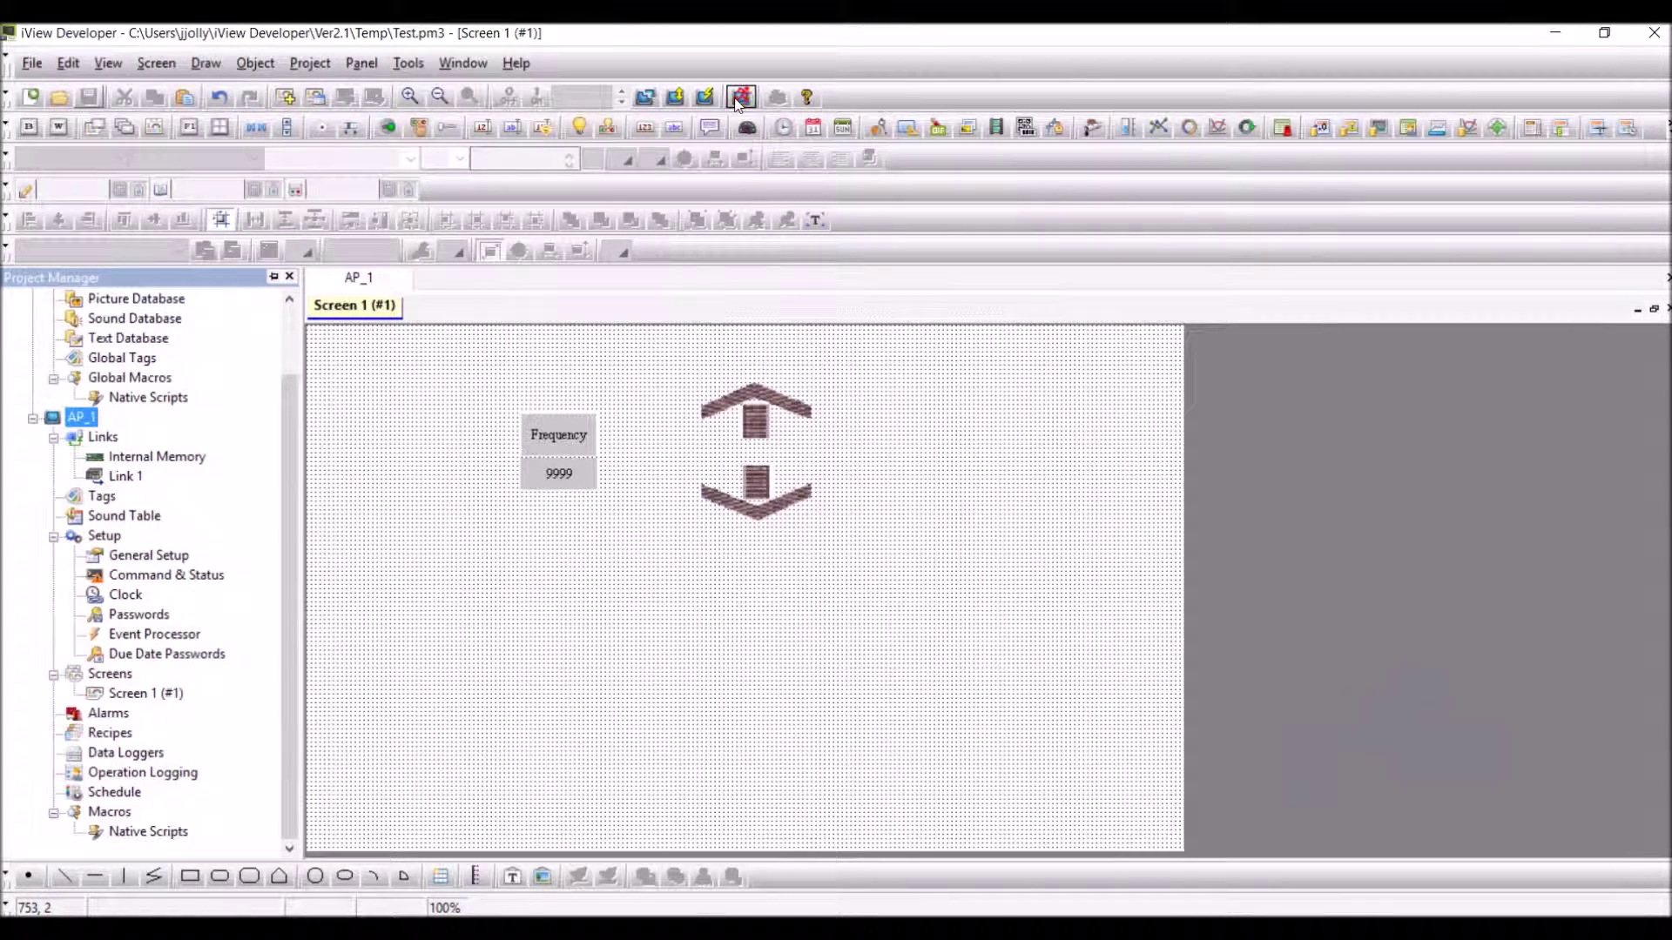